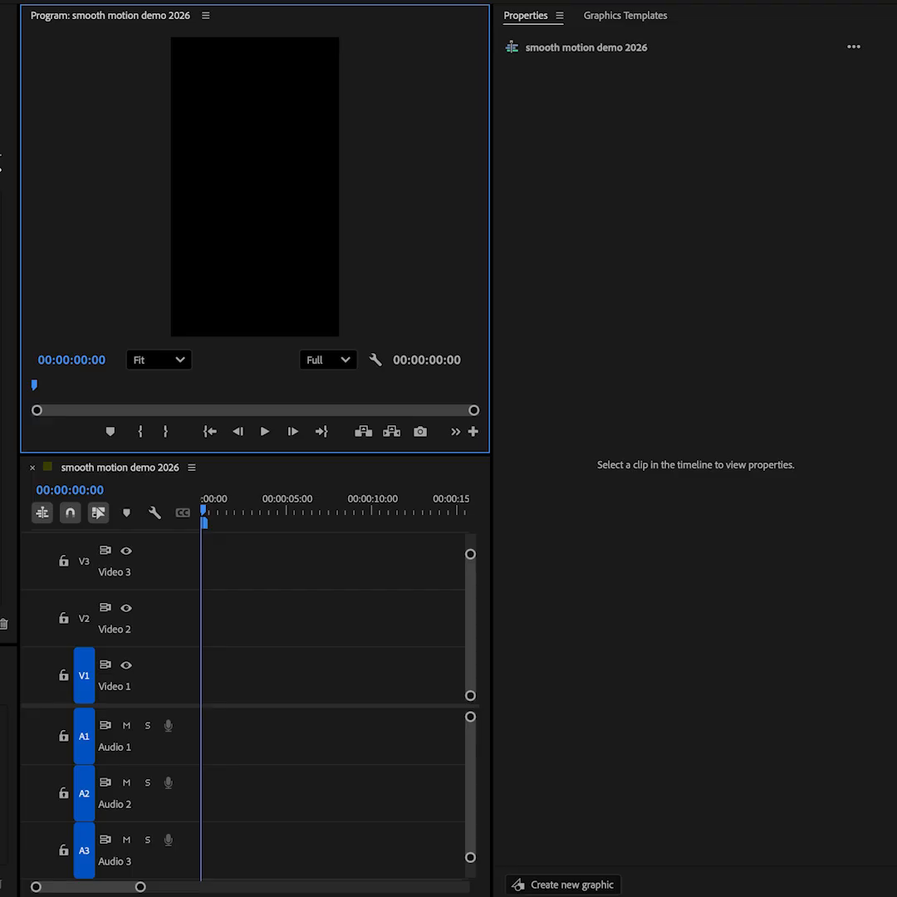
Import vw_smooth_motion_2026_v0.9.mogrt from the mogrts folder into the graphics templates, overwriting the existing copy
left_click(649, 117)
left_click(626, 18)
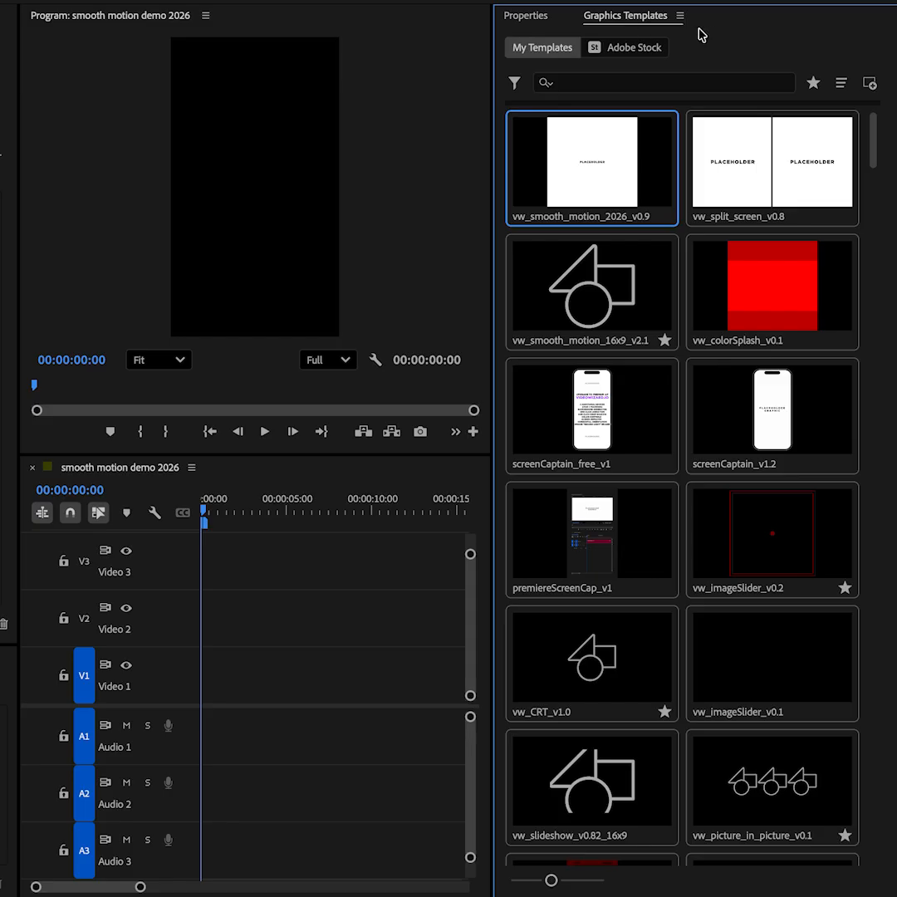
left_click(869, 84)
left_click(80, 133)
left_click_drag(178, 58, 431, 71)
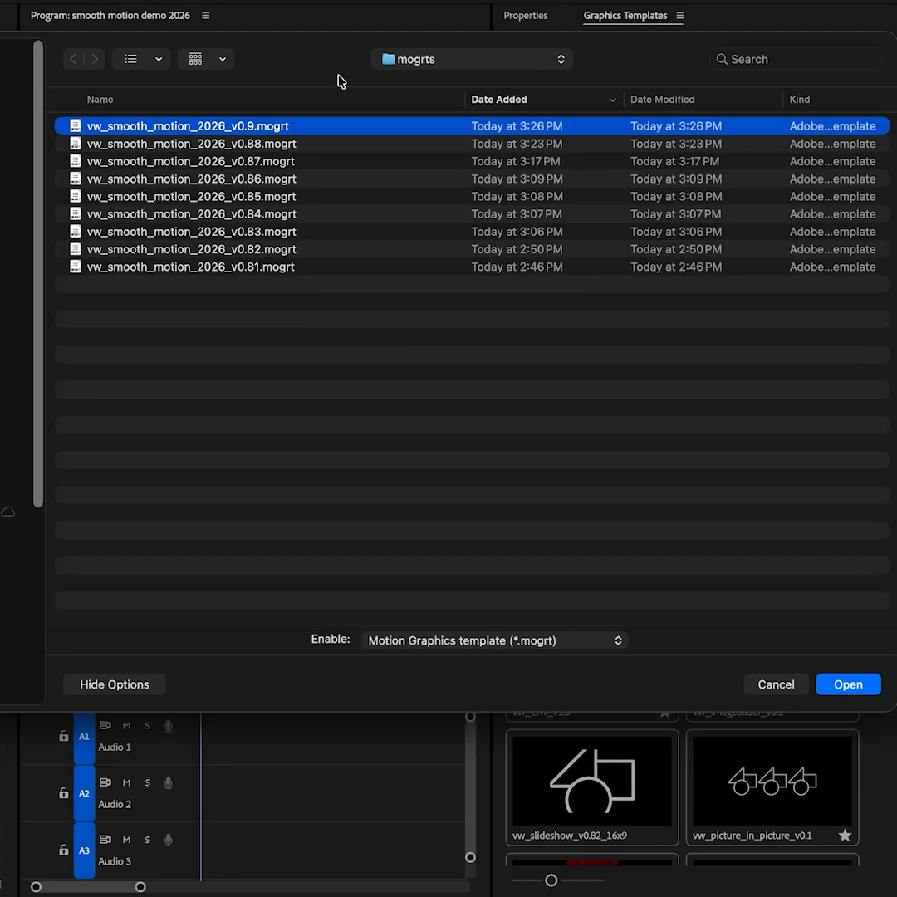
left_click(872, 687)
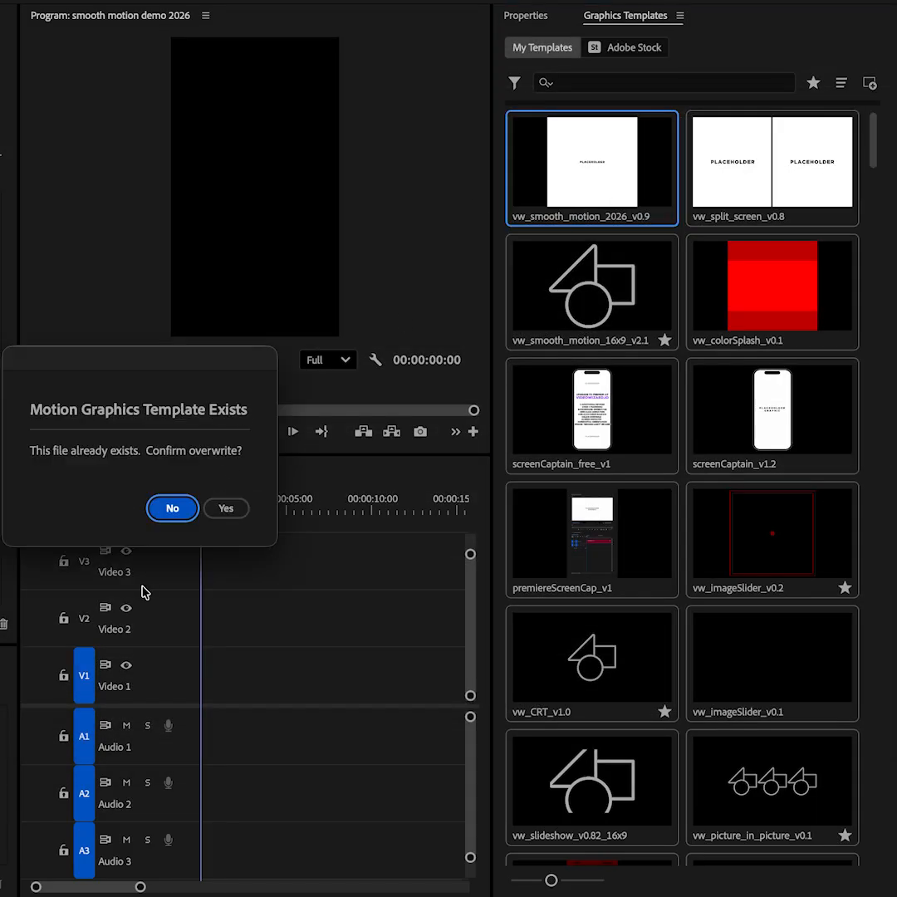
left_click(227, 509)
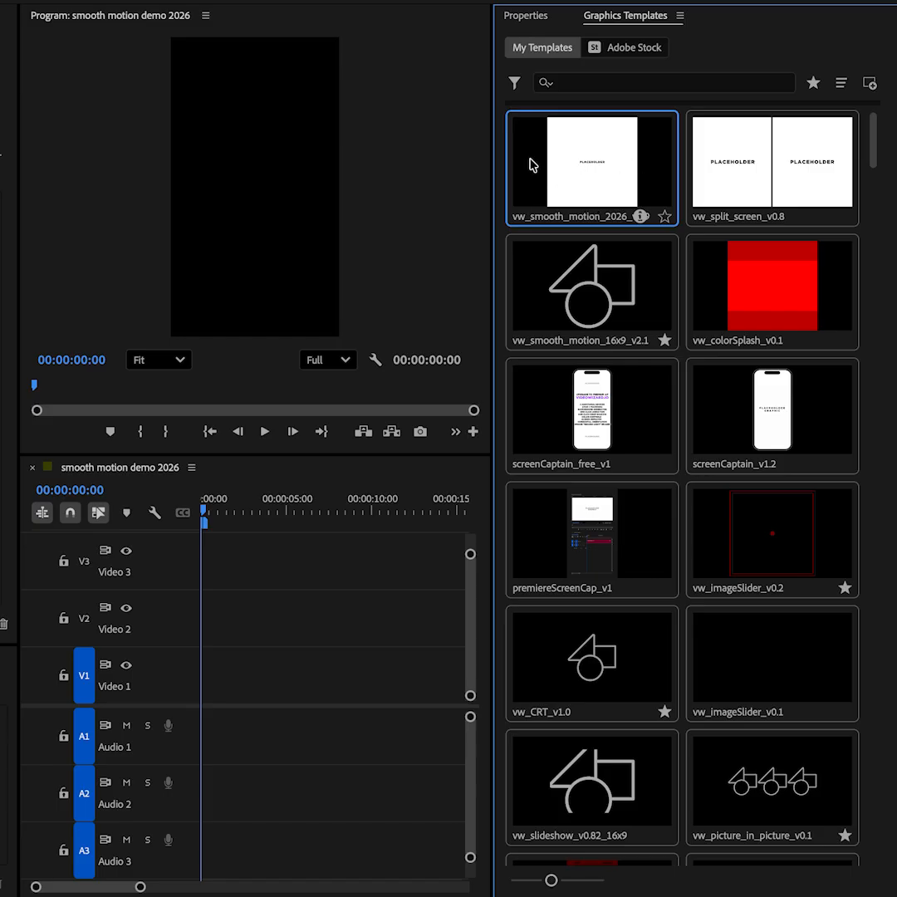
Enlarge the Program monitor and place the vw_smooth_motion_2026_v0.9 template at the start of Video 1, keeping the existing sequence settings
left_click_drag(593, 157, 510, 197)
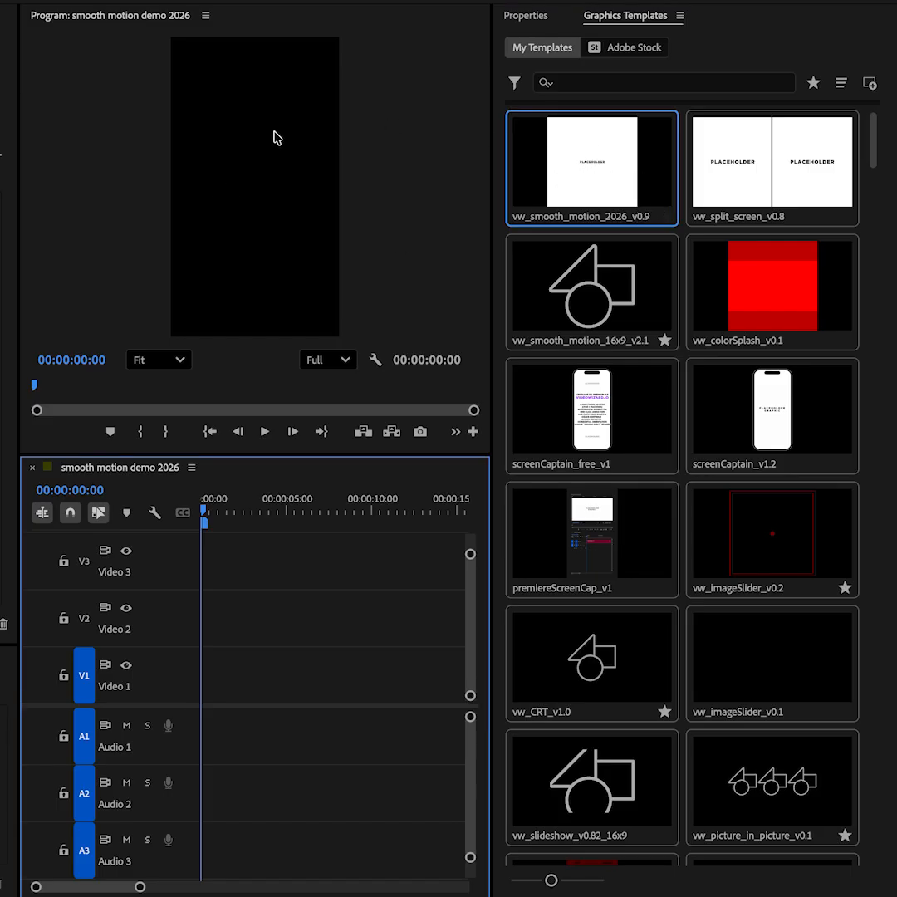
left_click_drag(205, 456, 209, 671)
left_click(595, 162)
left_click_drag(596, 162, 200, 787)
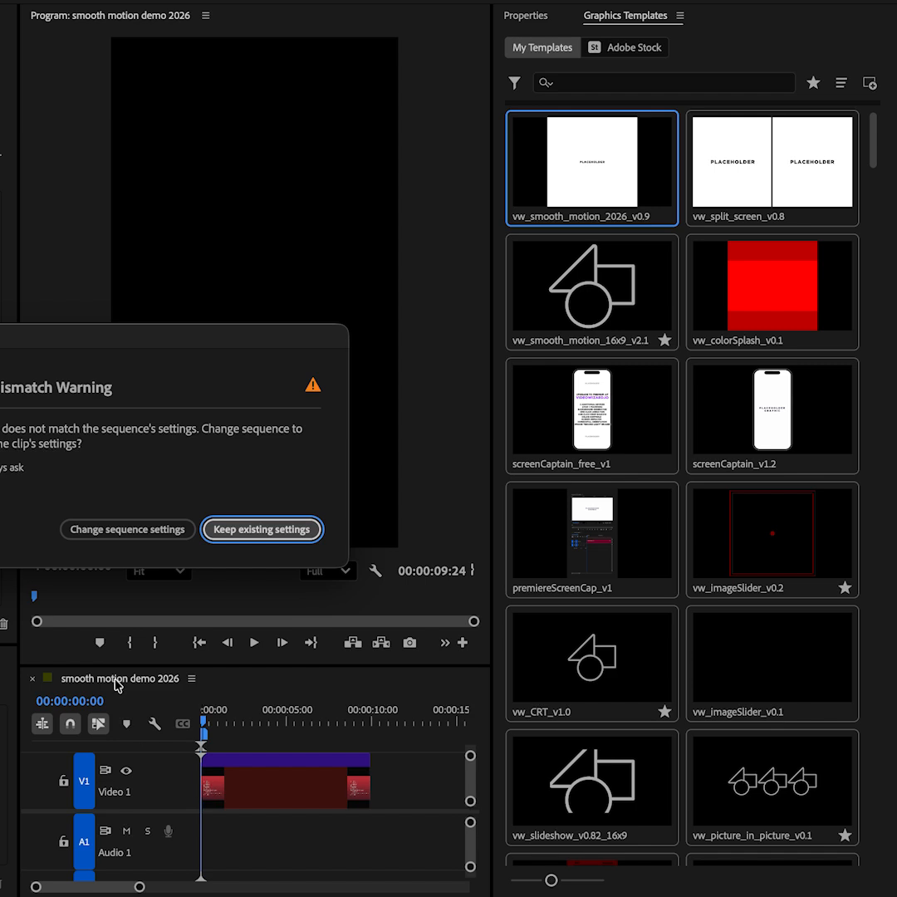
left_click_drag(245, 343, 402, 310)
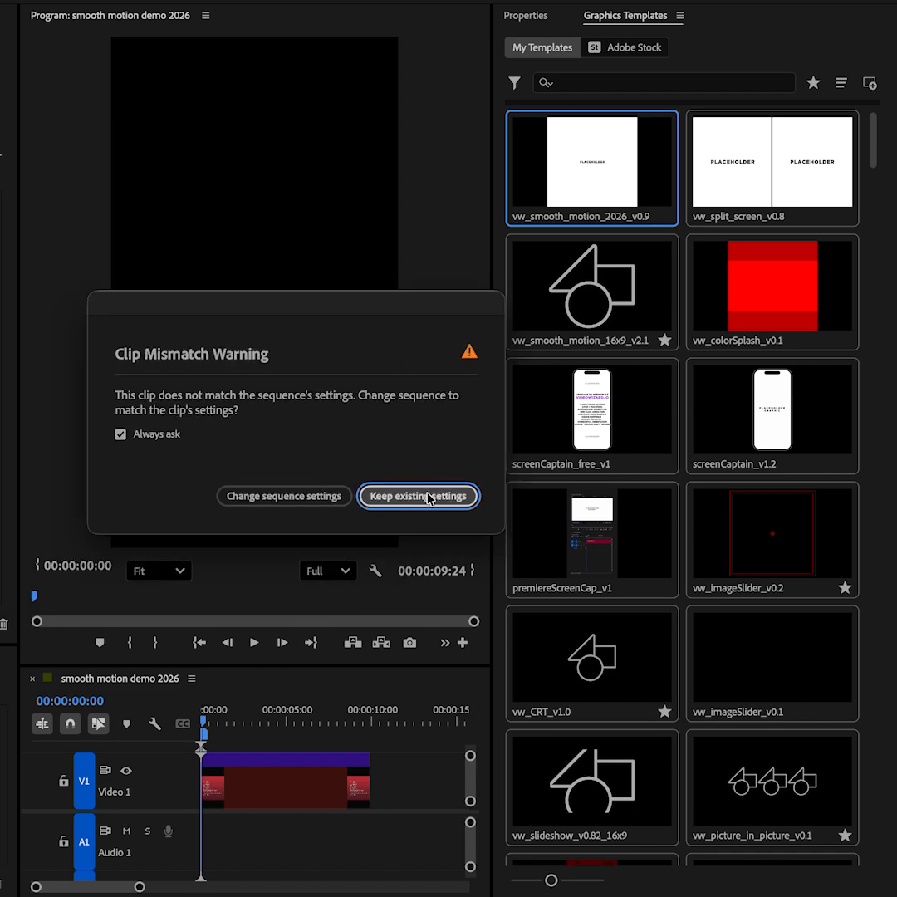
left_click(428, 497)
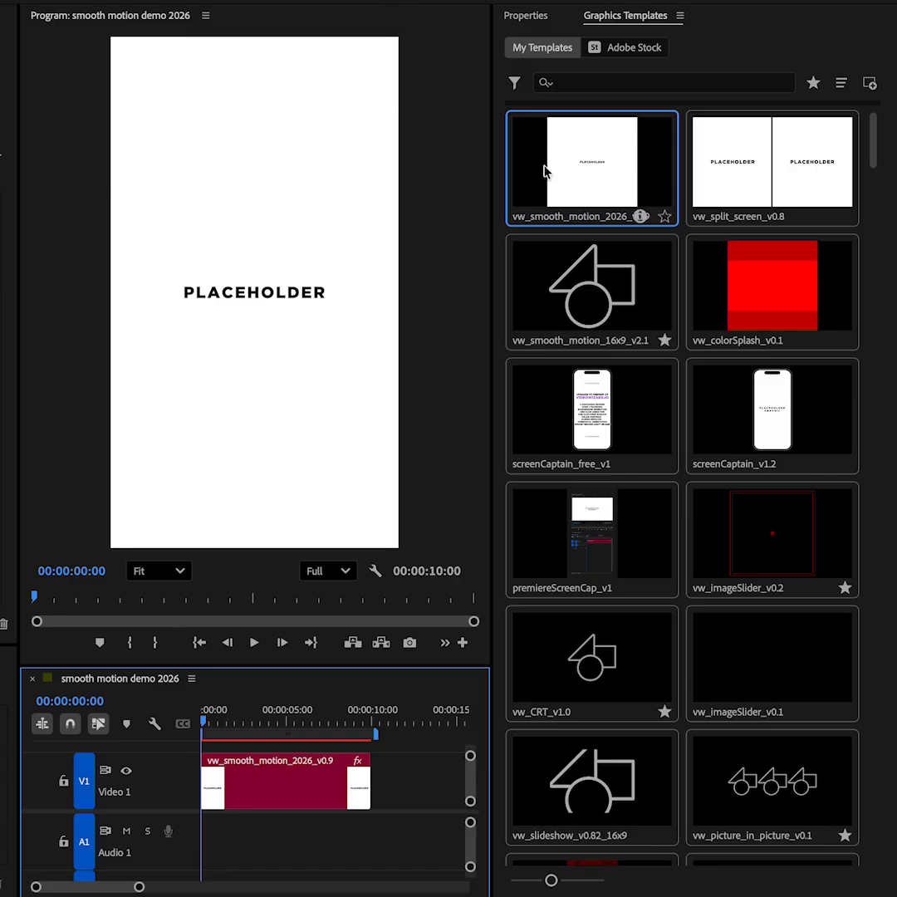
Select the template clip, show its properties and set the Program monitor magnification to 50%
key("d")
left_click(519, 15)
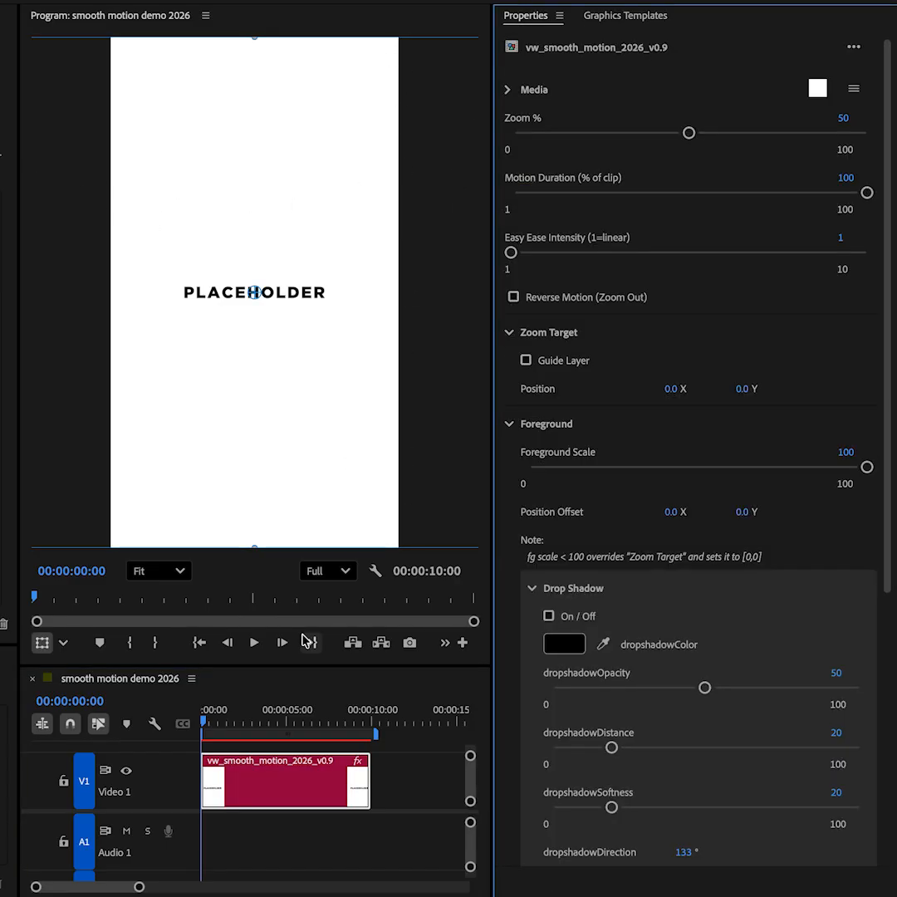
left_click(150, 572)
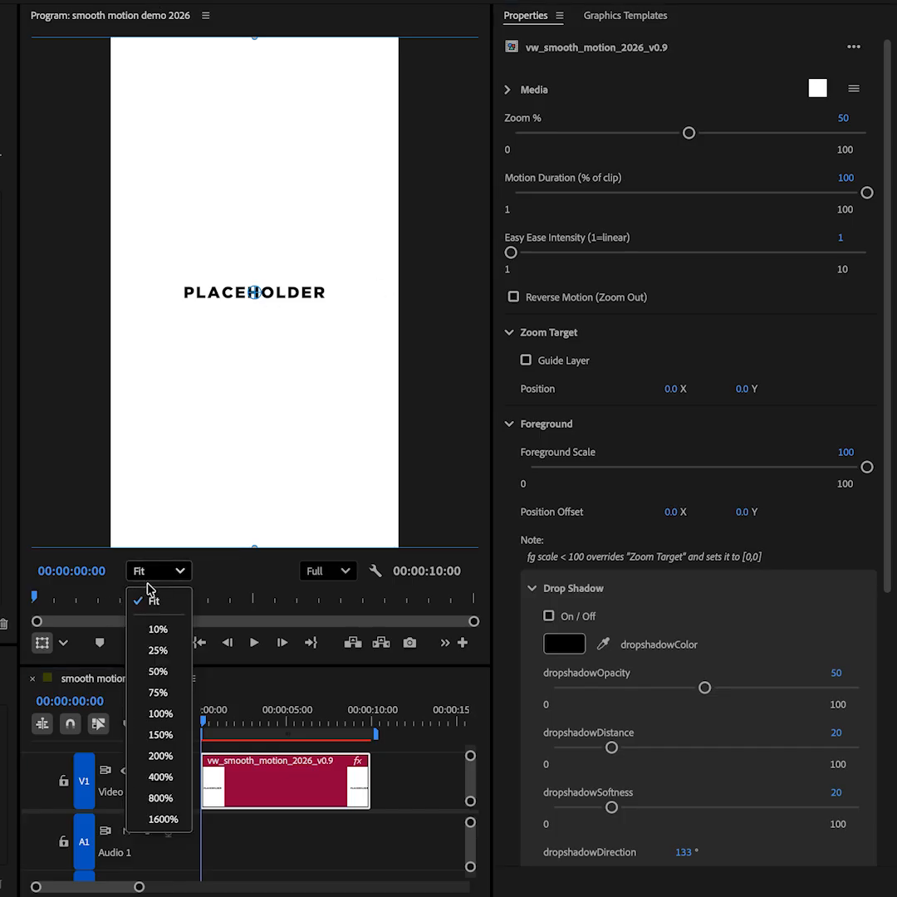
left_click(163, 693)
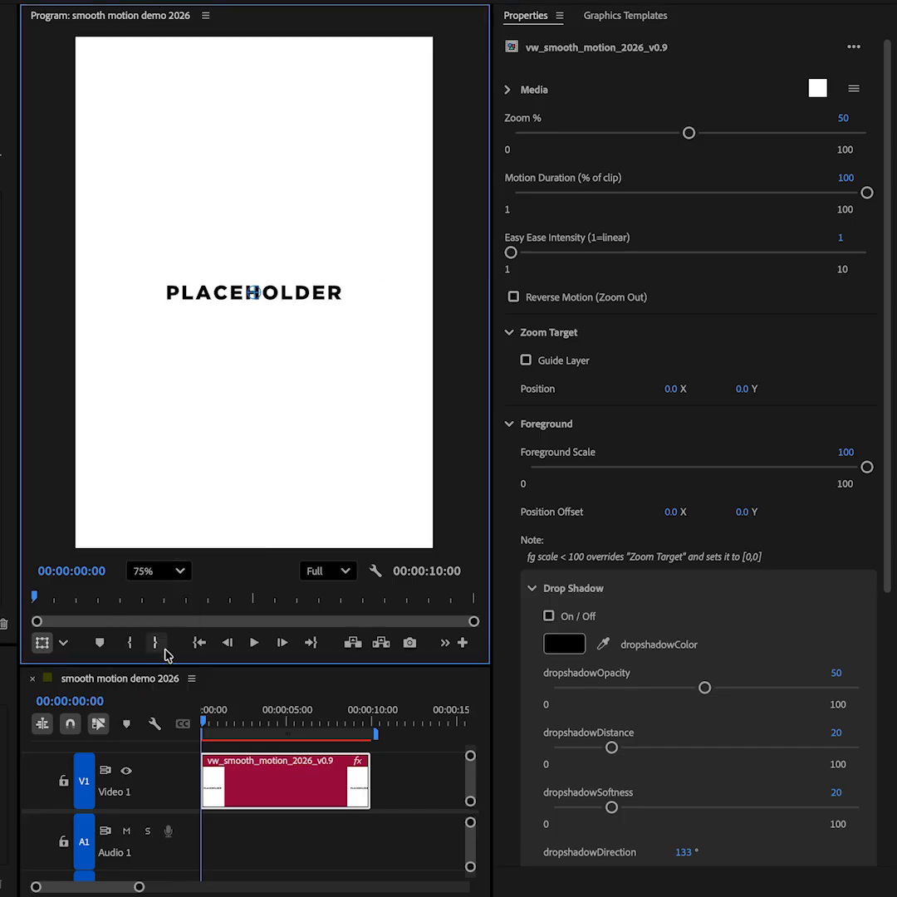
left_click(158, 571)
left_click(156, 670)
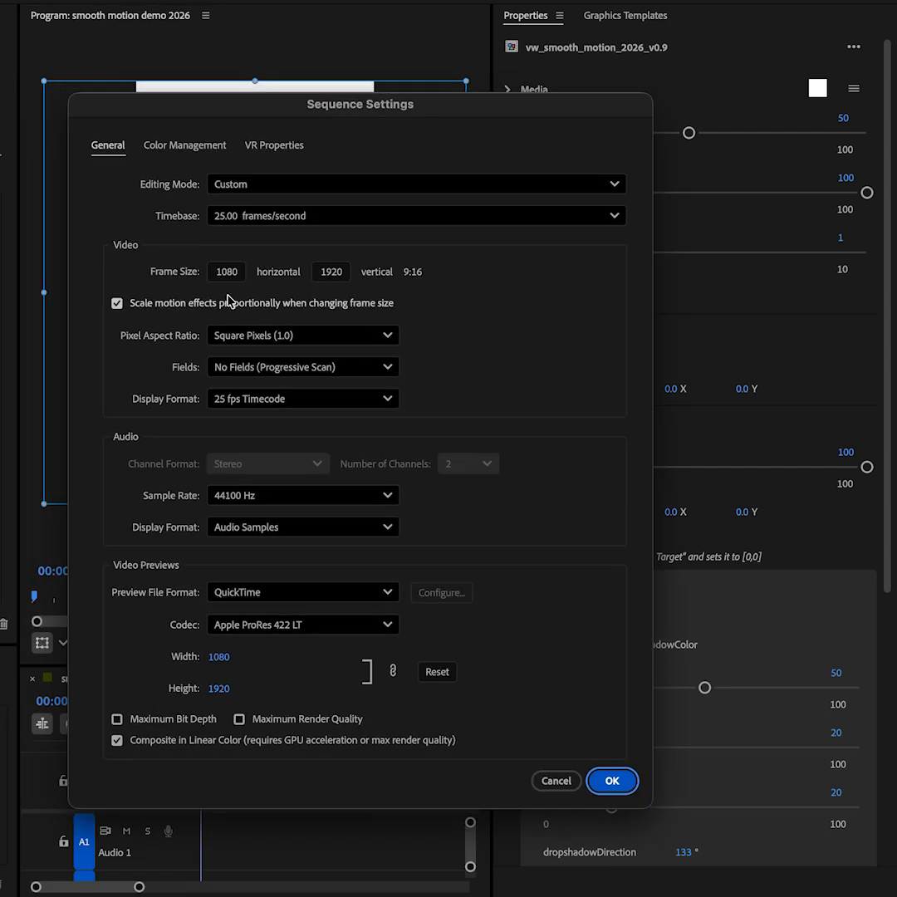
Set the sequence frame size to 1920 horizontal by 1080 vertical and accept deleting the previews
double_click(226, 272)
type("1920")
key("Tab")
type("1")
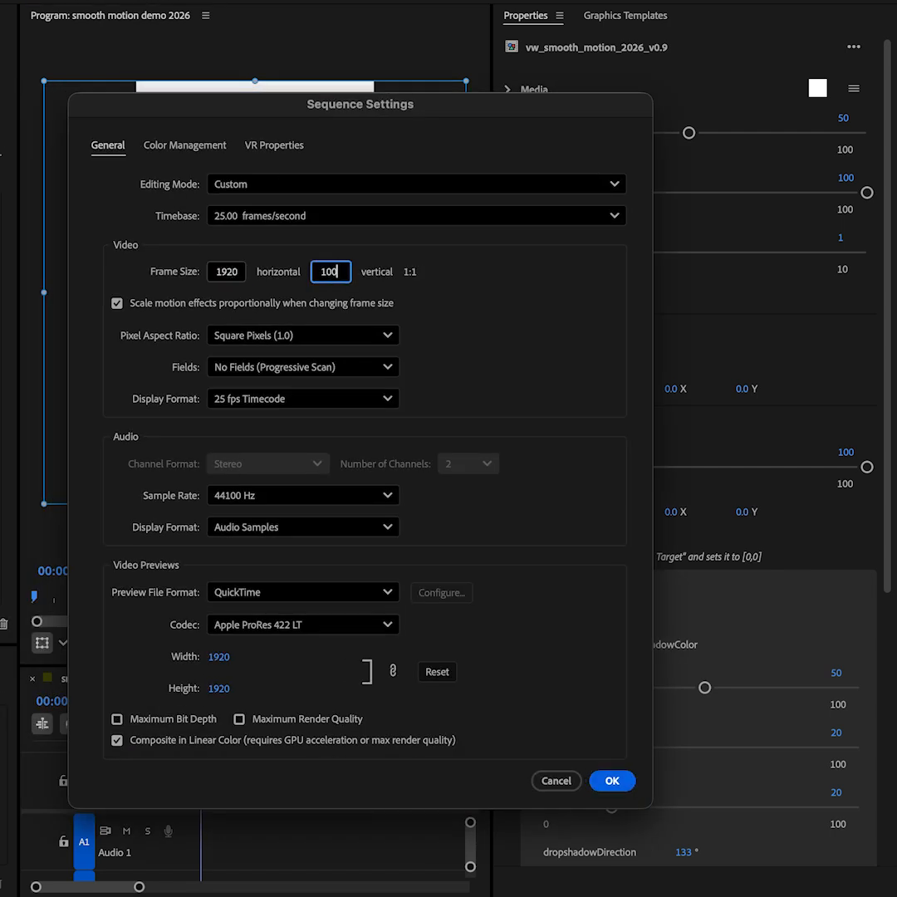
type("080")
key("Return")
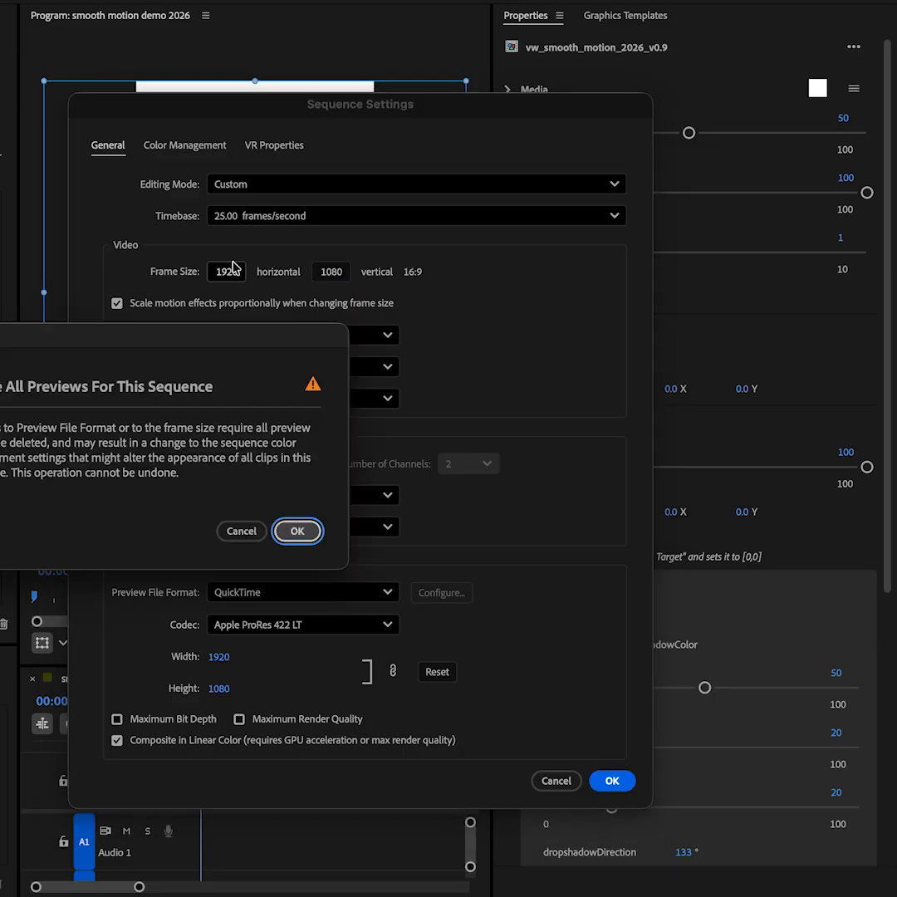
key("Return")
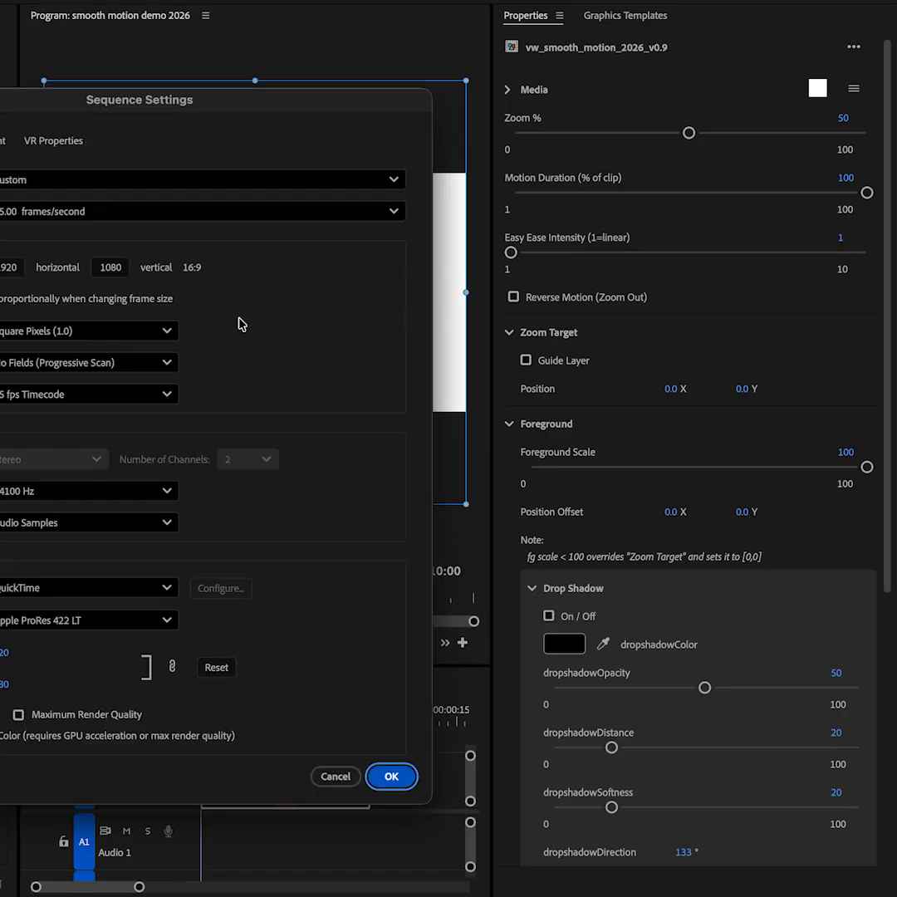
Set the sequence frame size to 1080 horizontal by 1220 vertical, accept deleting the previews and scrub through the clip
left_click_drag(50, 117, 320, 142)
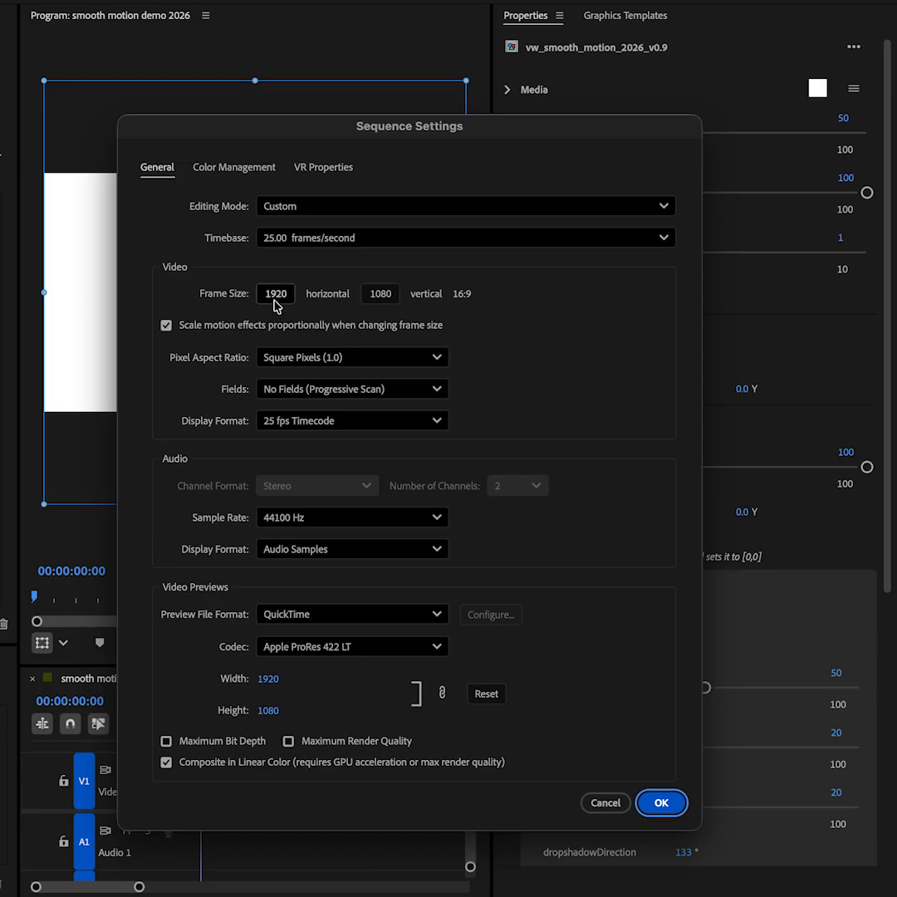
left_click(276, 295)
type("1080")
key("Tab")
type("12")
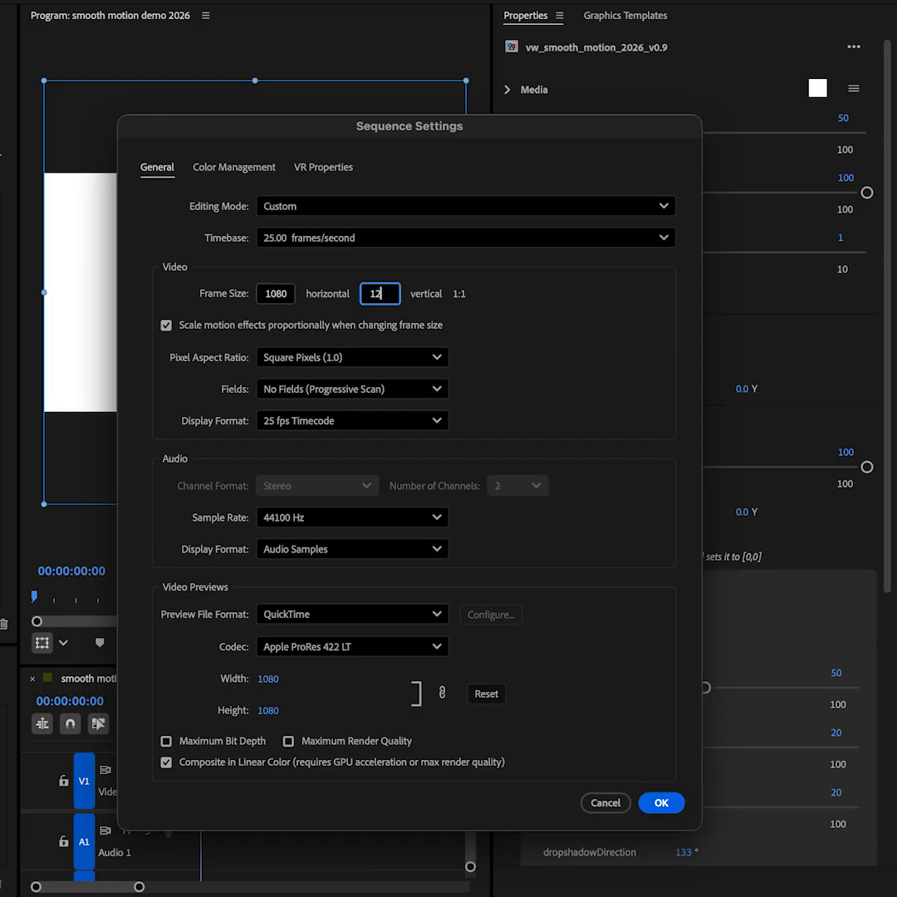
type("20")
key("Return")
key("Return")
left_click(251, 729)
left_click_drag(249, 730, 136, 717)
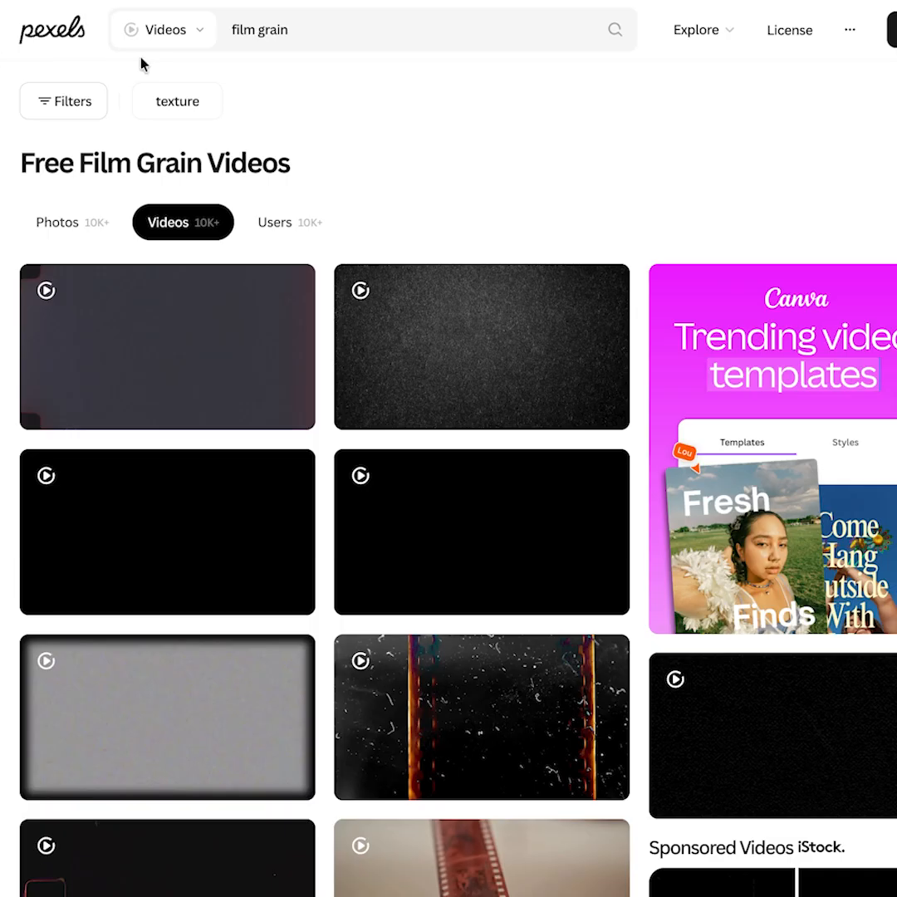
Switch to the Pexels website and search its photos for "person"
left_click(137, 32)
left_click(150, 80)
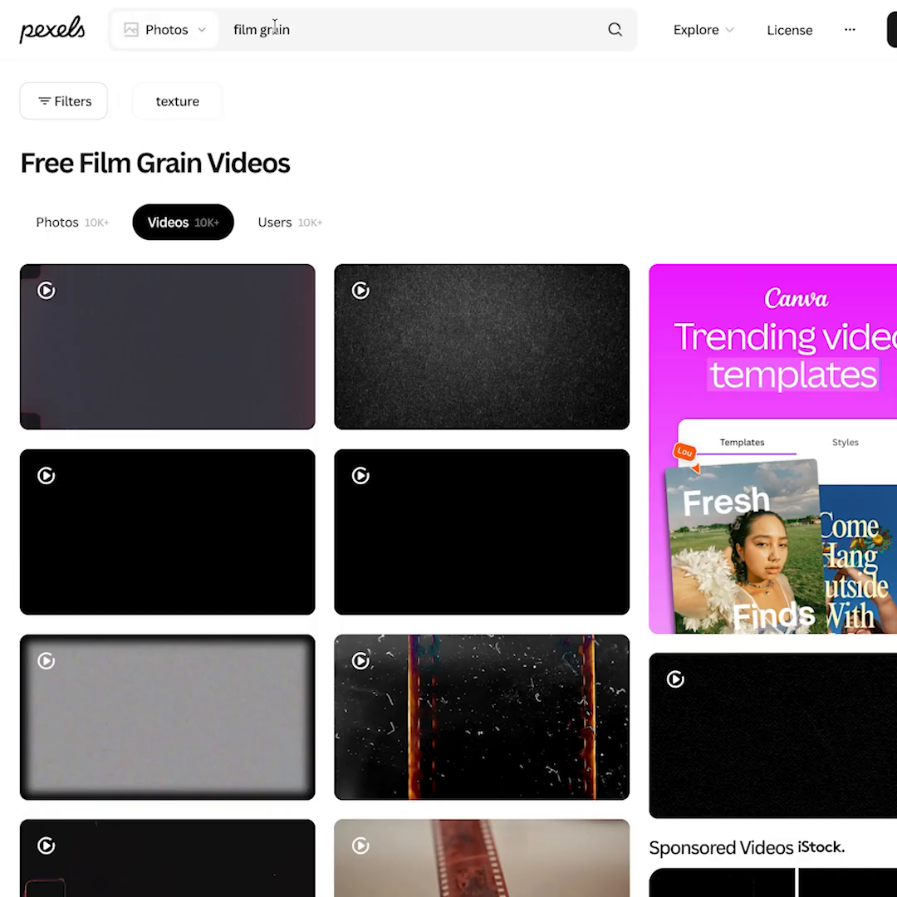
triple_click(274, 29)
key("BackSpace")
type("person")
key("Return")
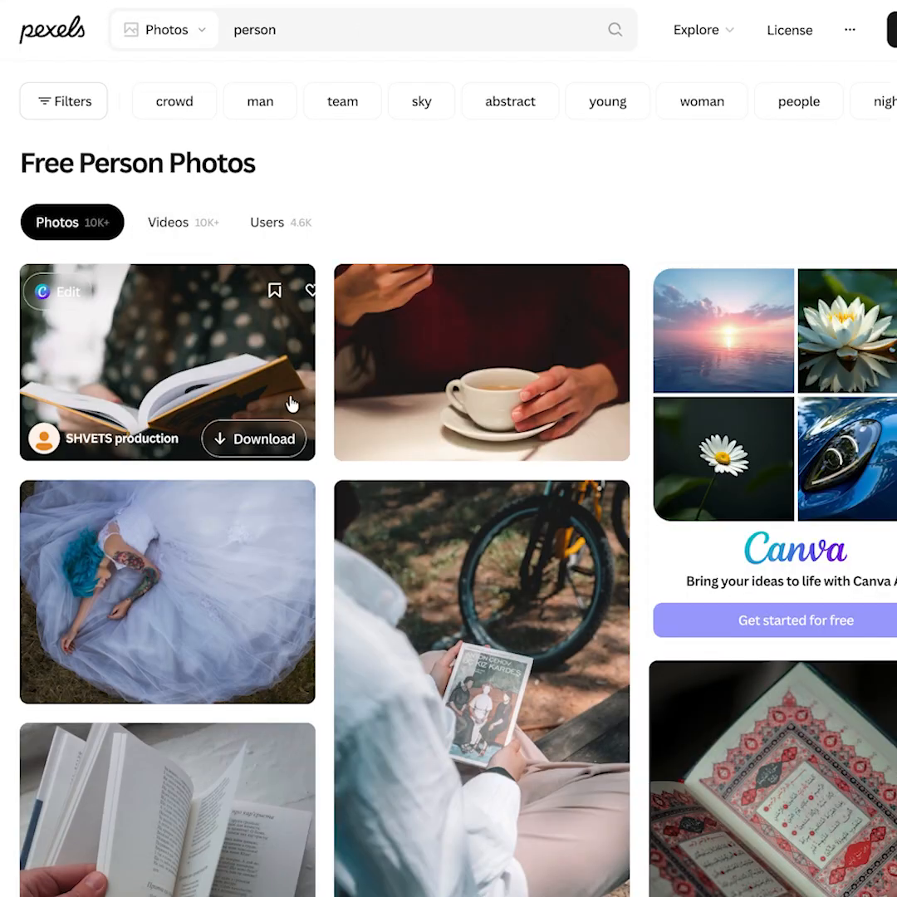
Find the vertical photo of a man in glasses with a coffee cup and laptop, and open it to get the image
scroll(272, 455, "down", 8)
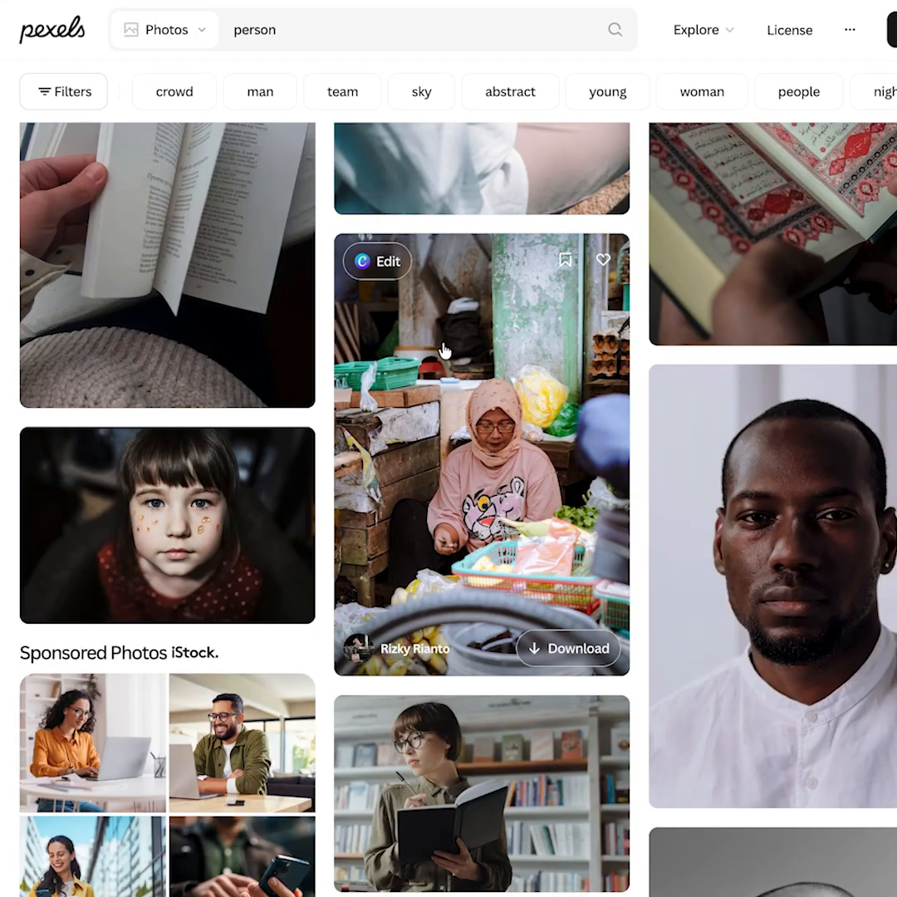
scroll(444, 351, "down", 8)
scroll(781, 314, "up", 2)
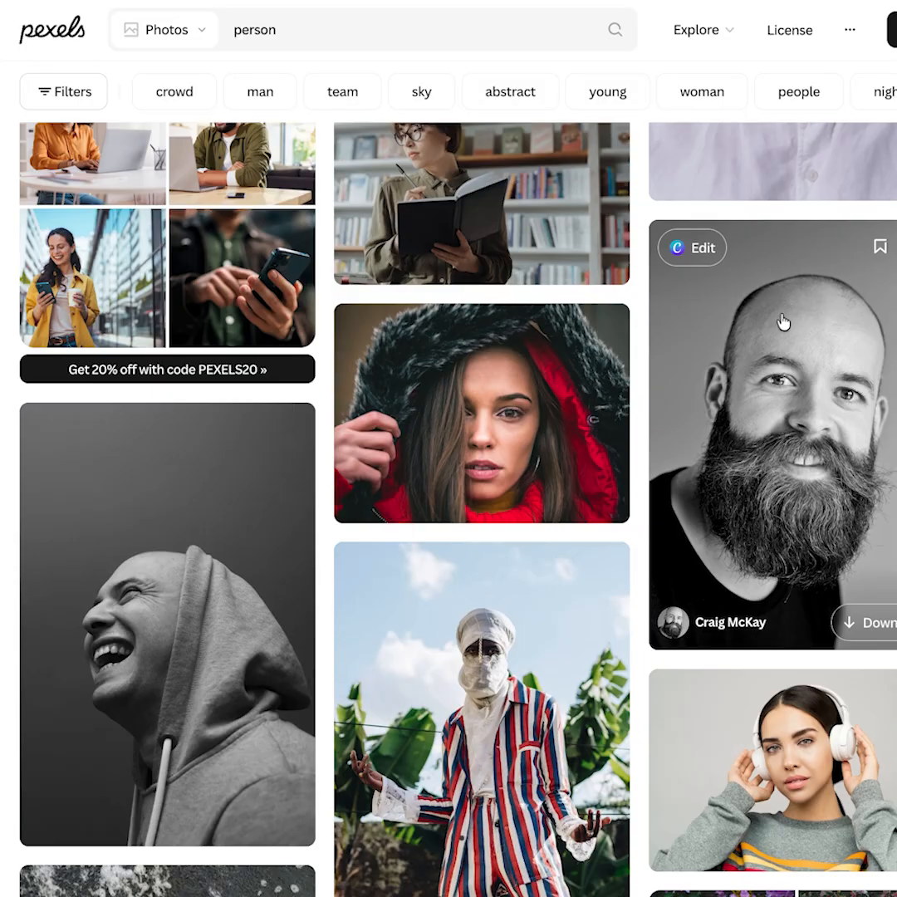
scroll(789, 314, "down", 10)
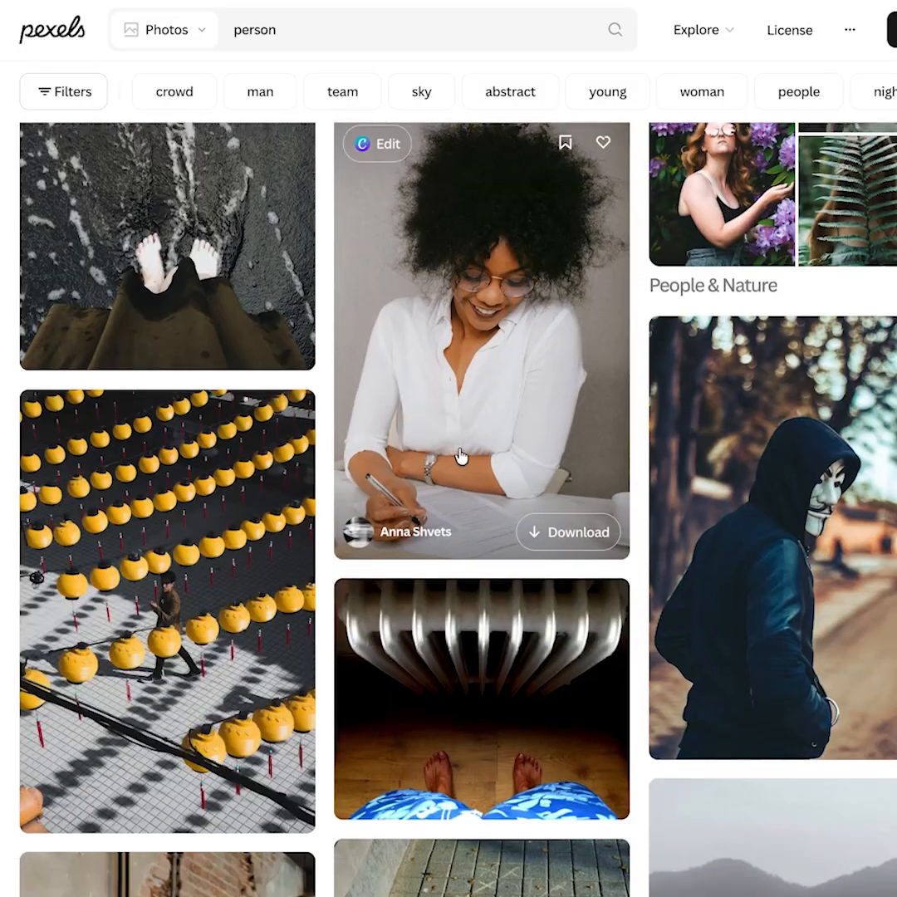
scroll(459, 455, "down", 1)
scroll(786, 264, "down", 2)
scroll(770, 298, "up", 2)
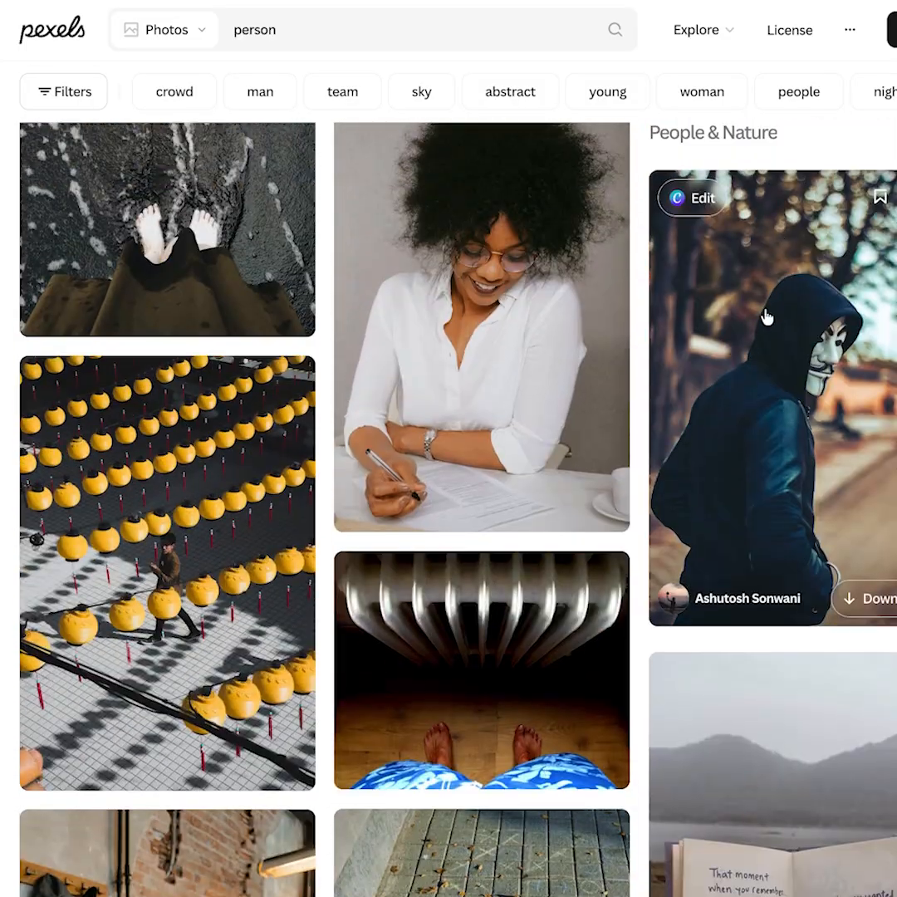
scroll(764, 316, "down", 7)
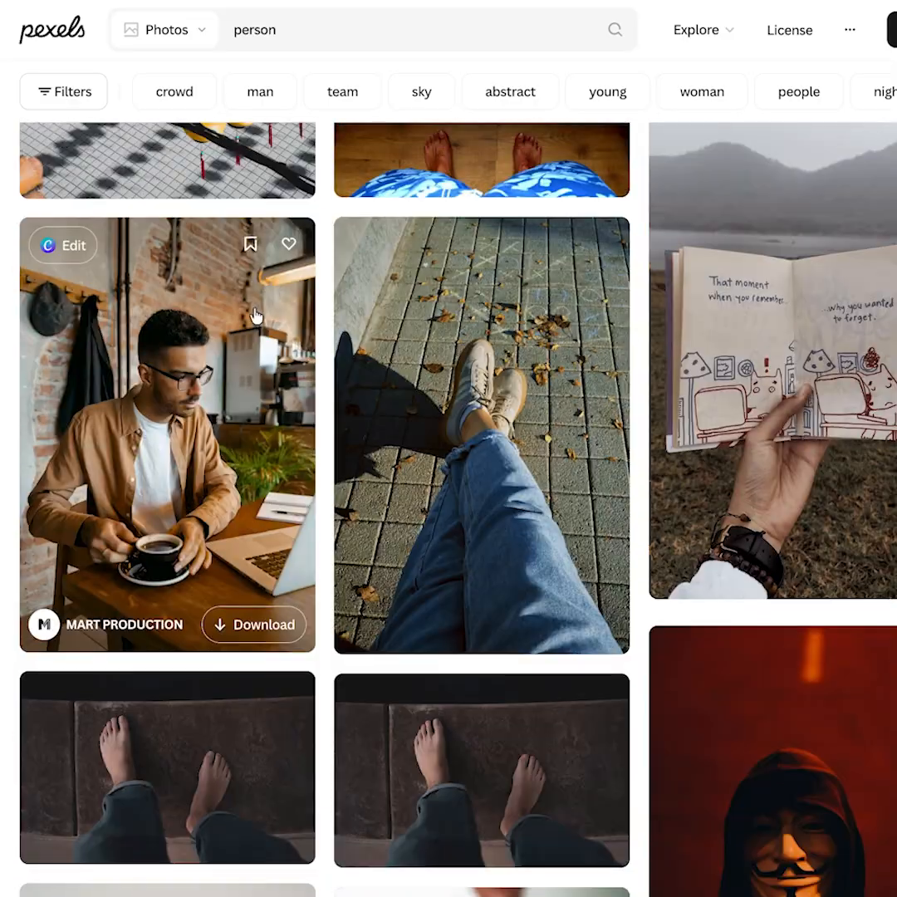
left_click(244, 359)
right_click(433, 449)
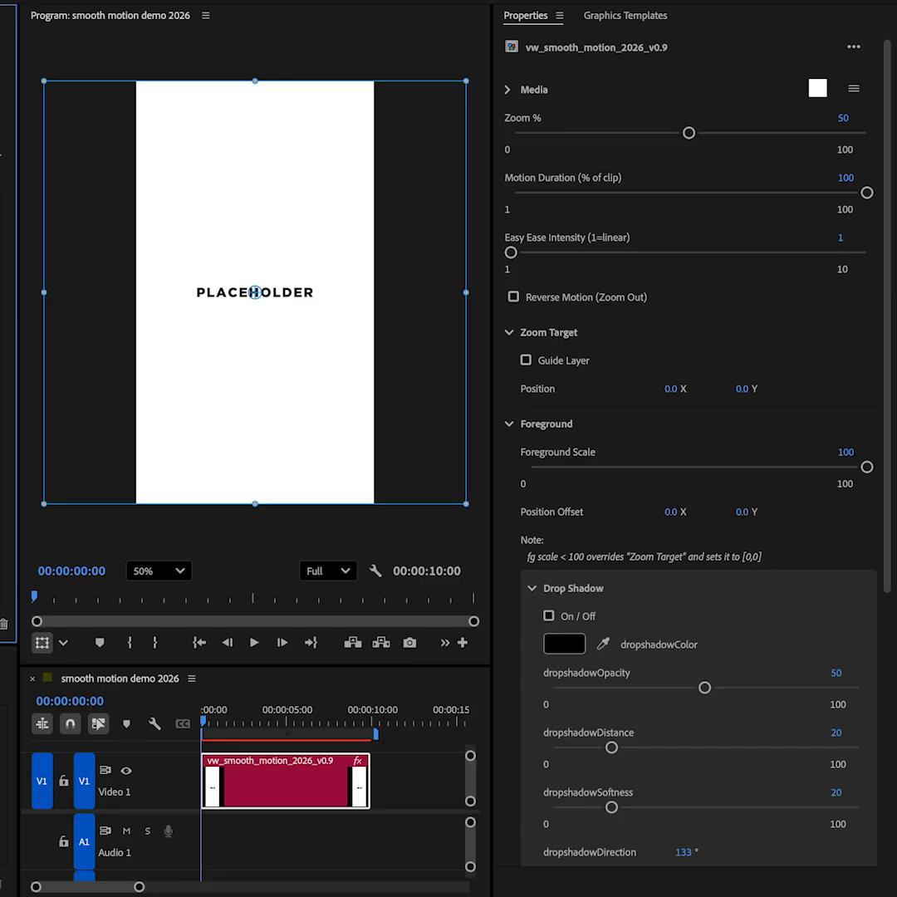
Switch back to Premiere Pro, replace the template's placeholder media with the coffee photo, play the clip and return to its start
left_click_drag(457, 110, 576, 94)
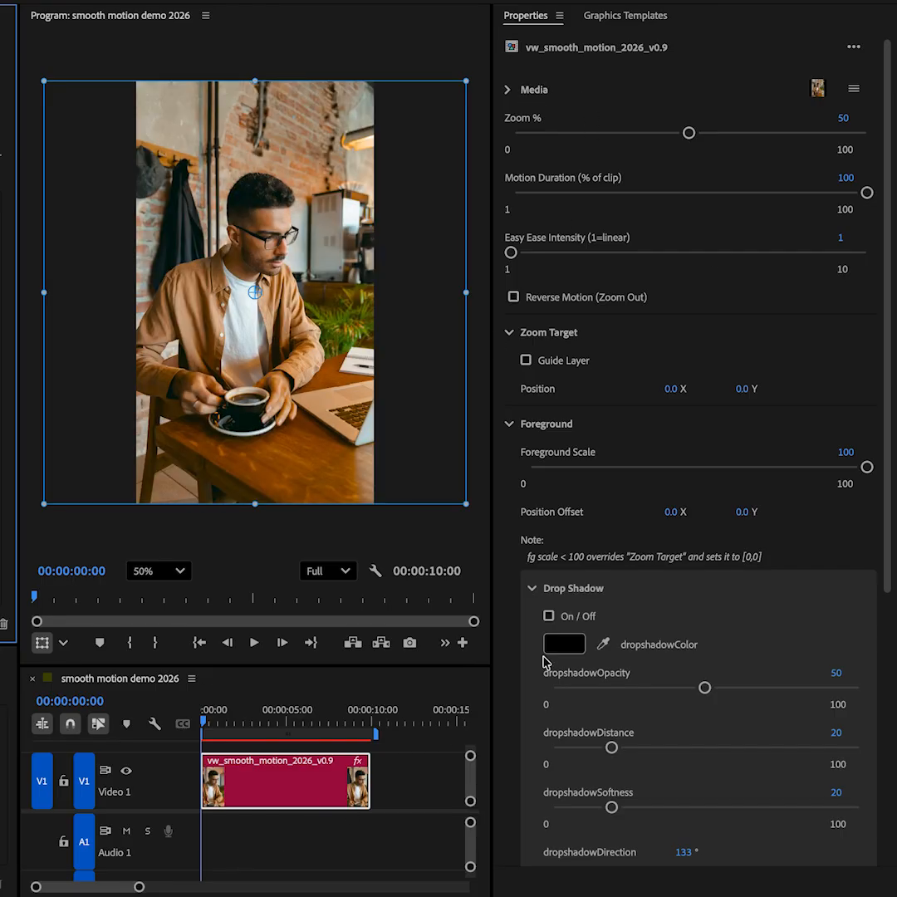
left_click(222, 832)
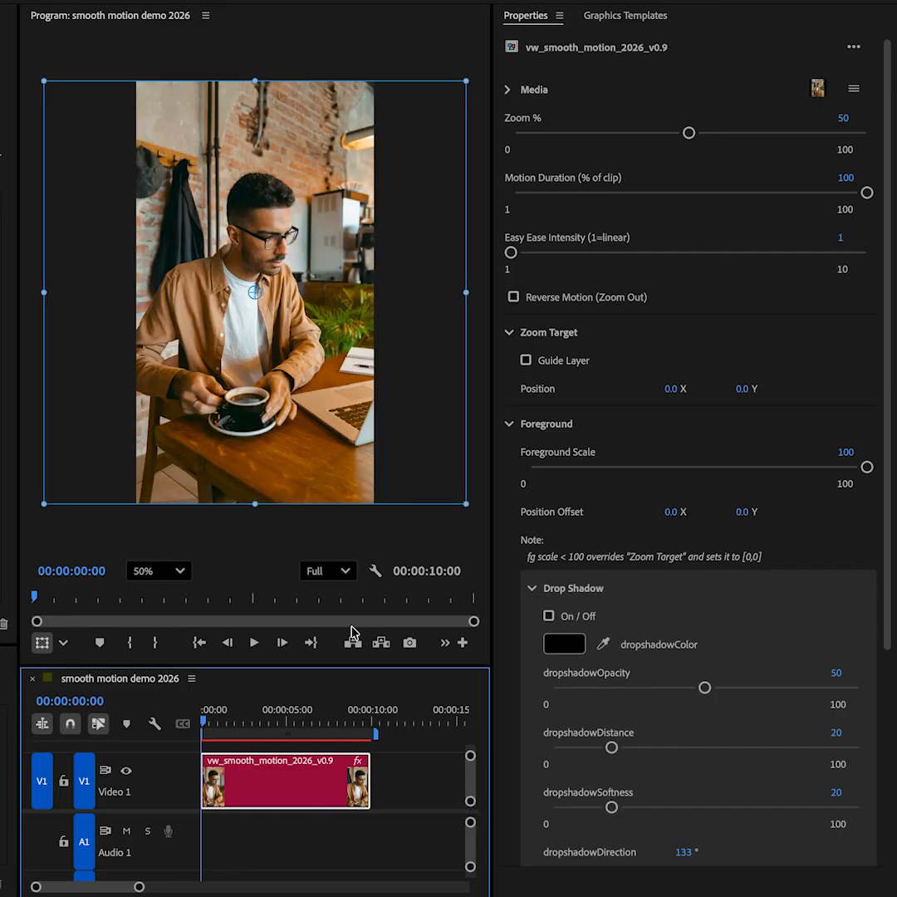
key("space")
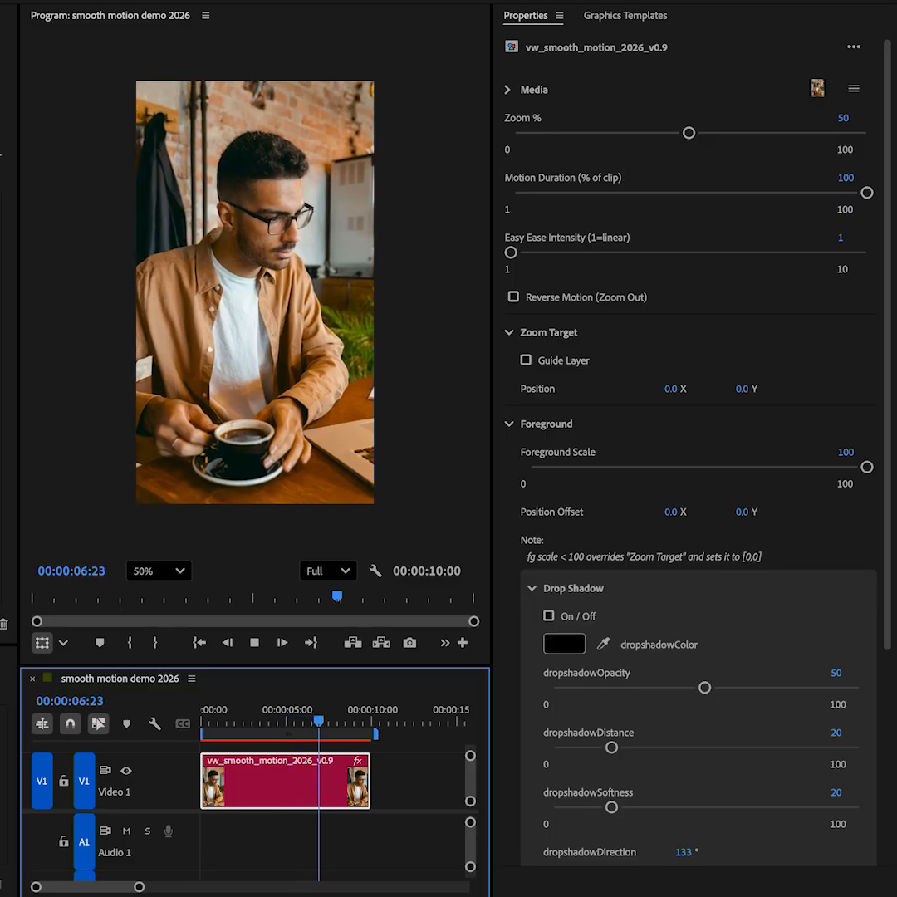
left_click(201, 724)
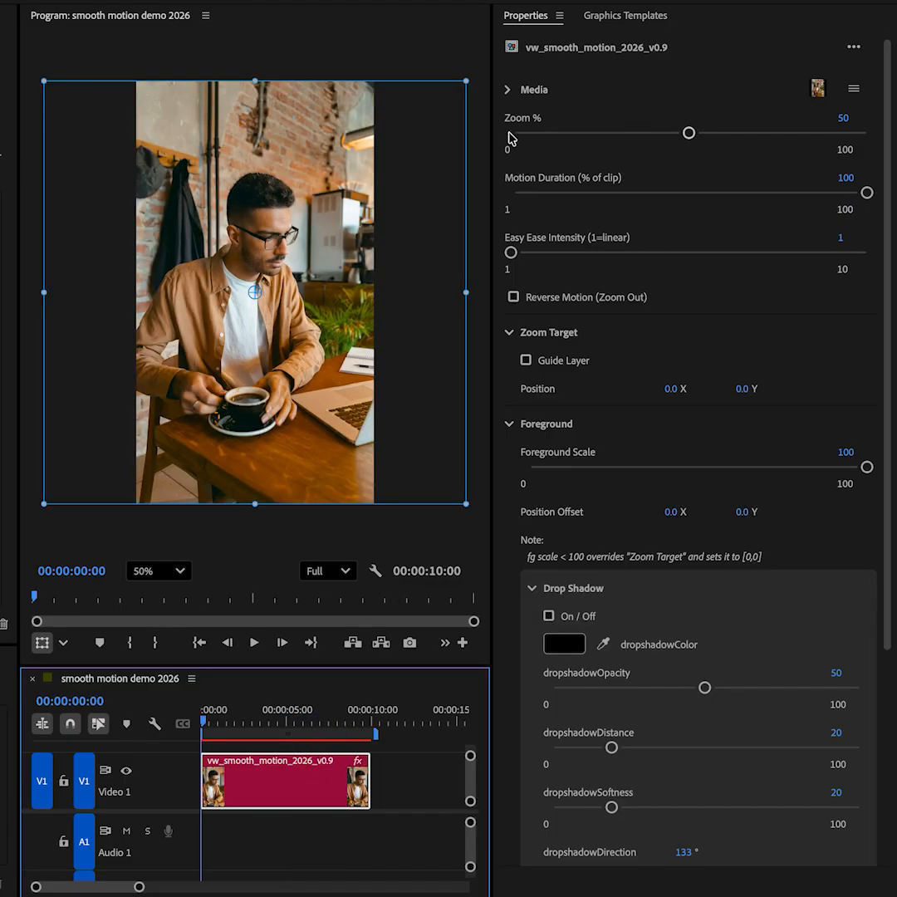
Try a Zoom value of 25%, play the start of the clip and undo the change
left_click(605, 135)
left_click_drag(605, 135, 600, 133)
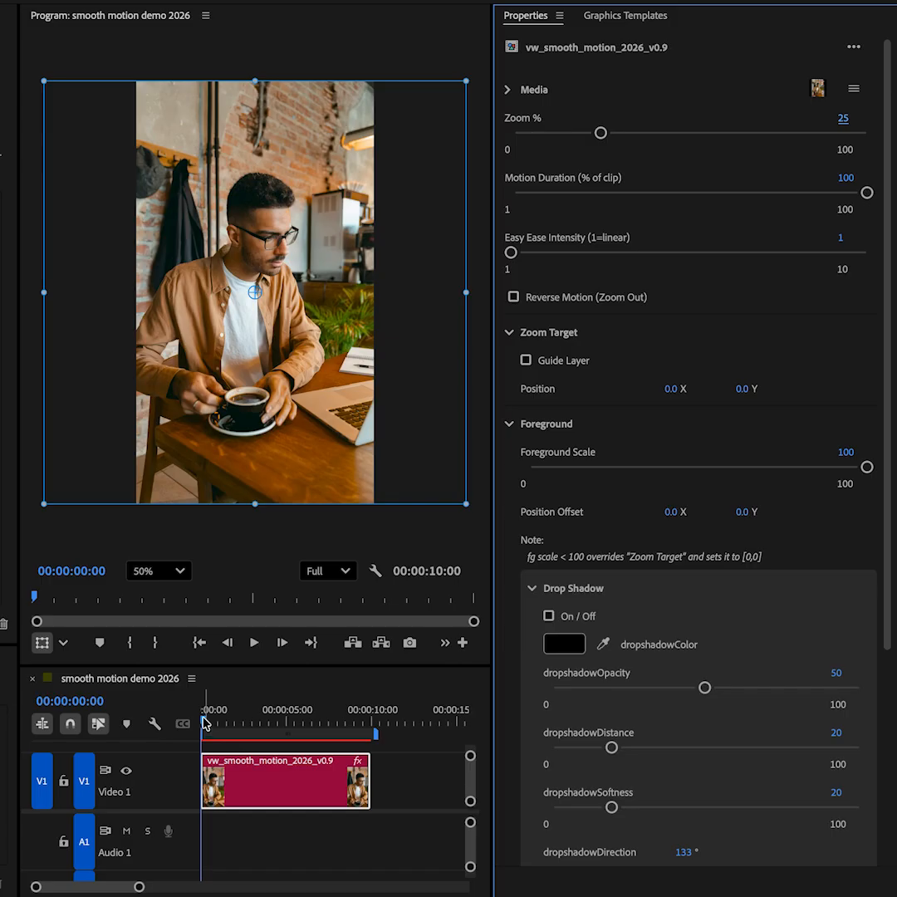
key("space")
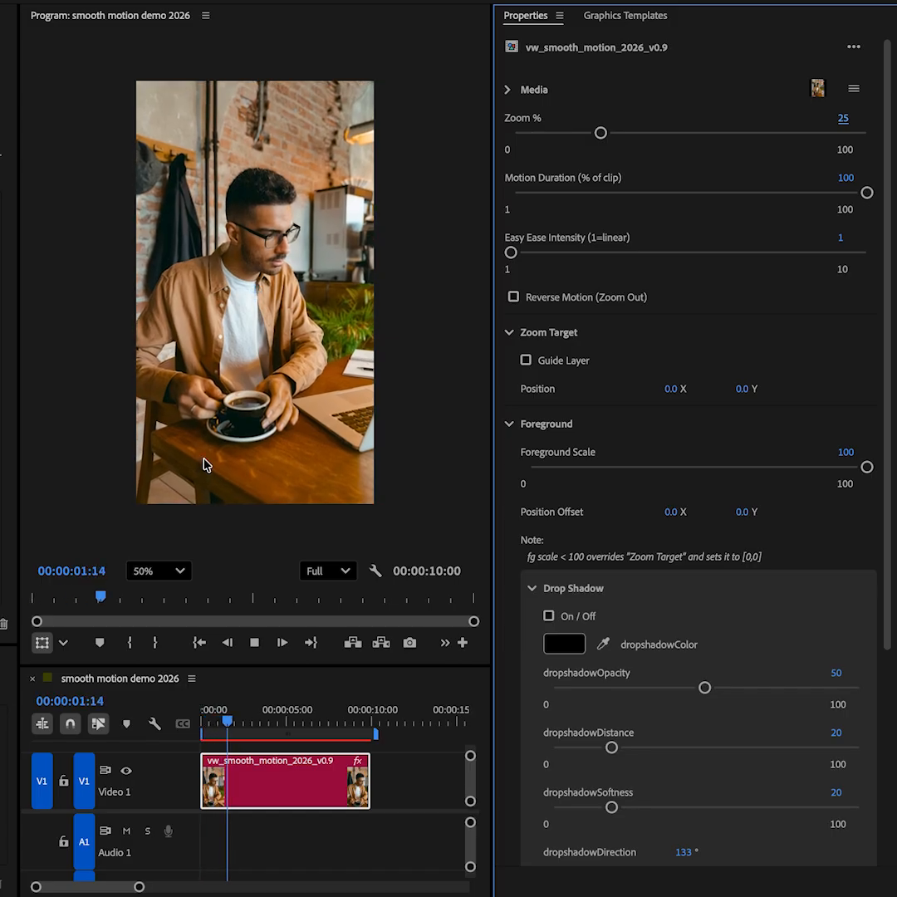
key("space")
key("ctrl+z")
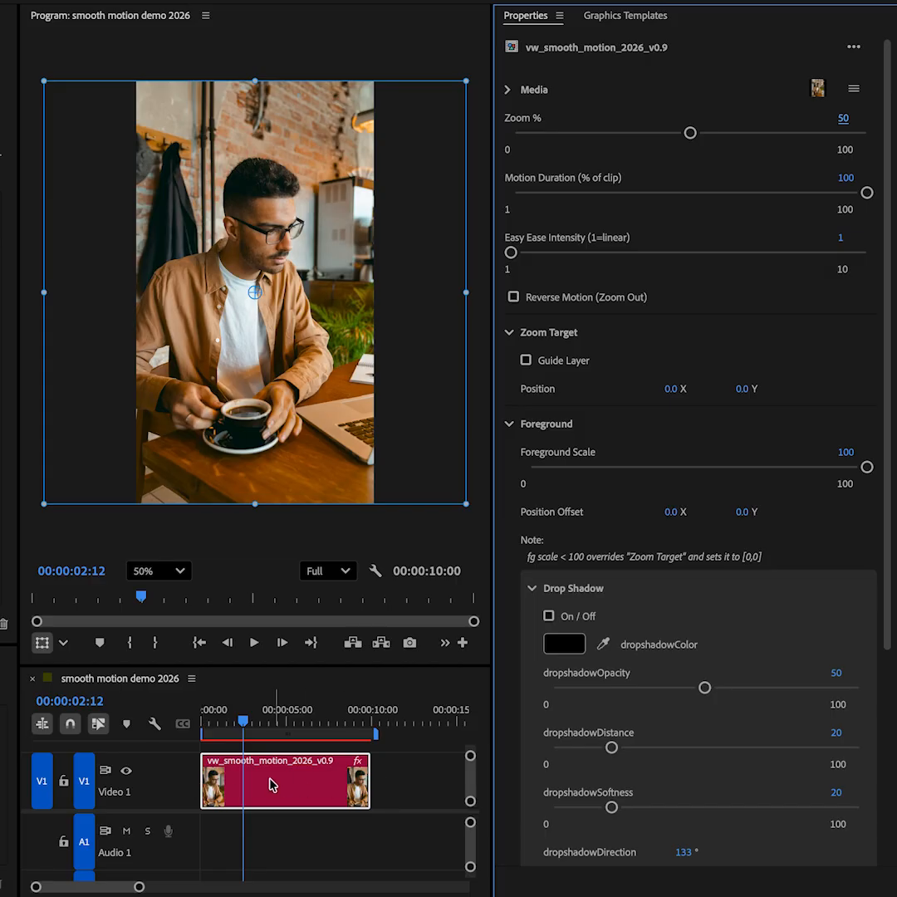
Set the template's Zoom to 24% and scrub through the clip back to its start
left_click(596, 133)
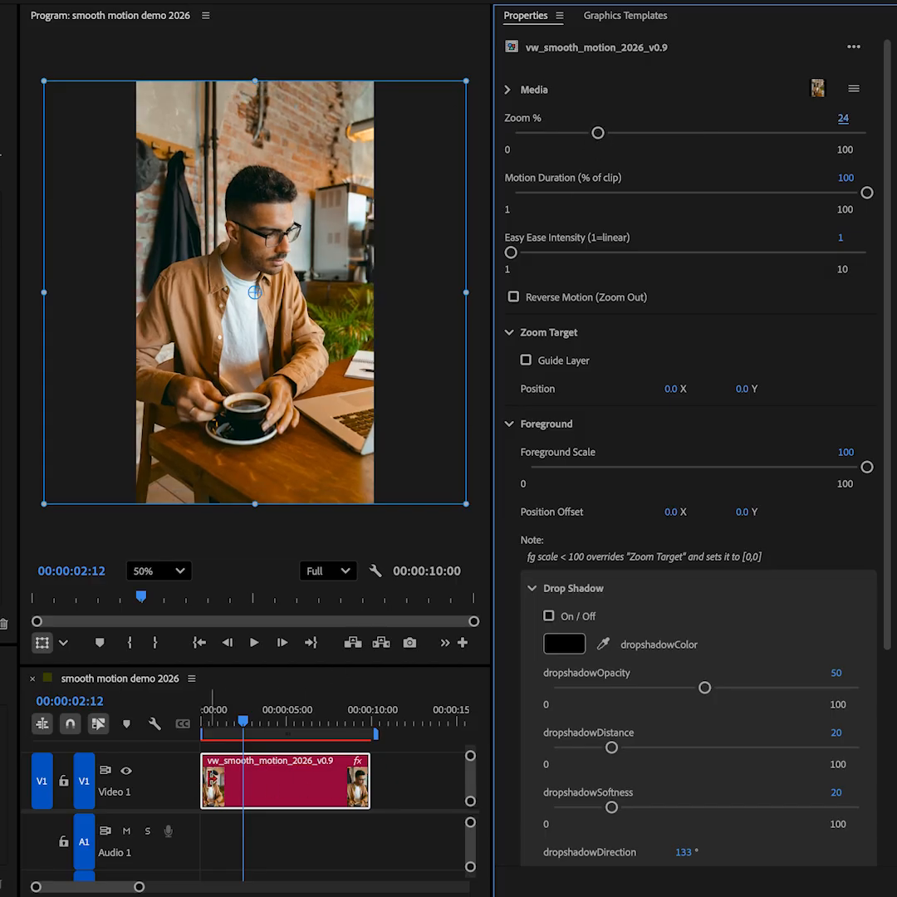
left_click(332, 731)
left_click_drag(336, 736, 126, 728)
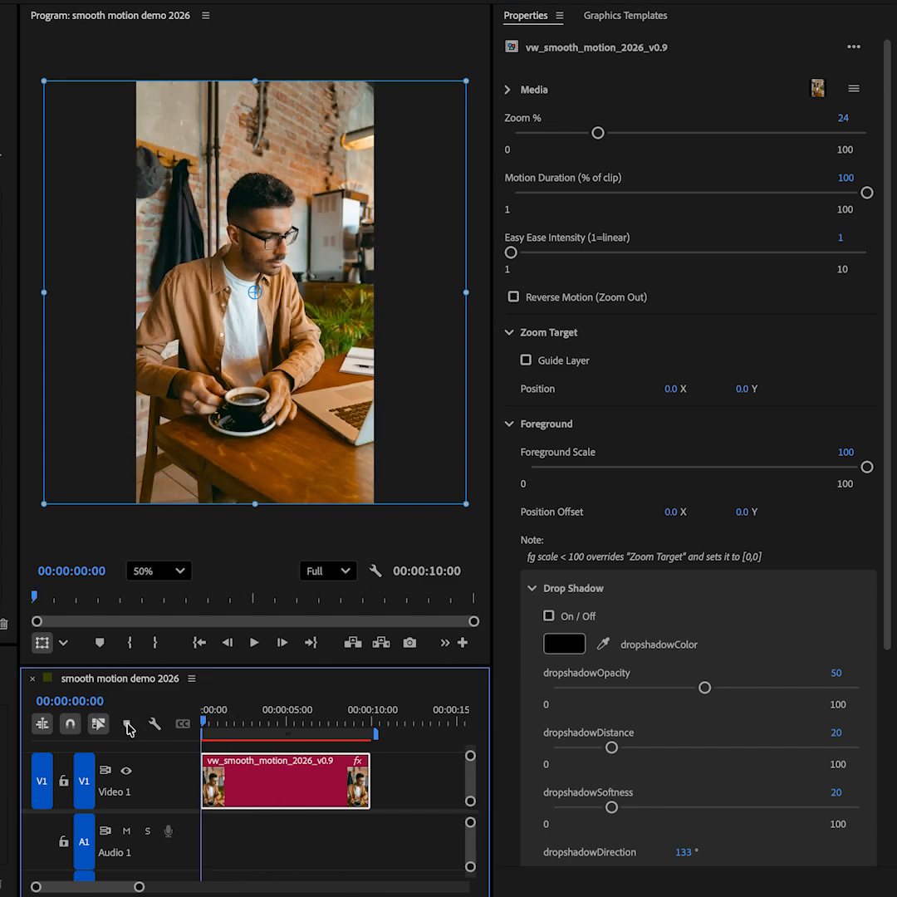
Set the template's Zoom to 50% and select its clip in the timeline
left_click(700, 134)
left_click_drag(700, 135, 694, 132)
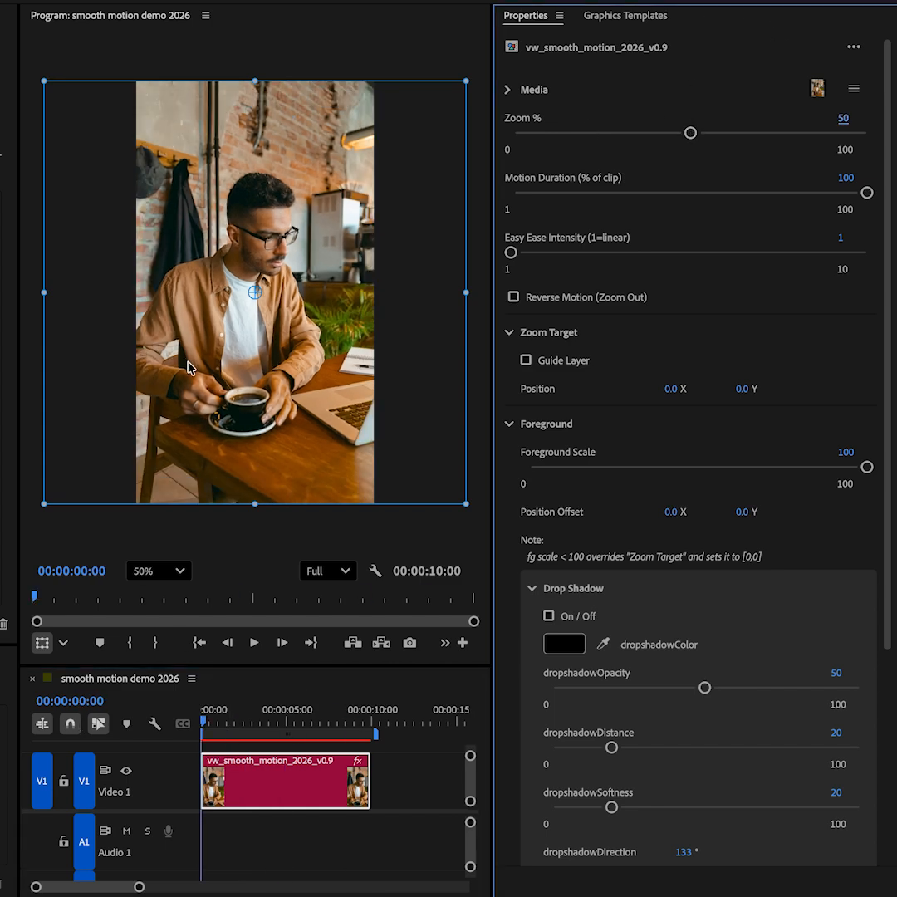
left_click(271, 777)
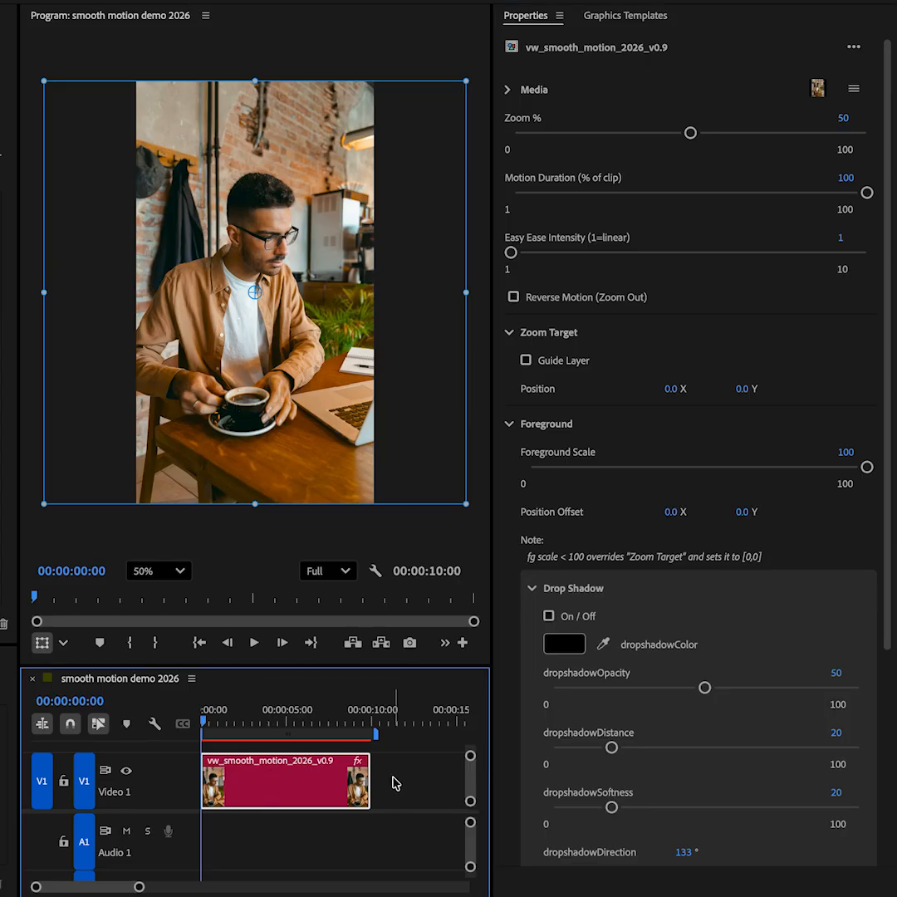
Lengthen the template clip to 00:00:30:07, play it and scrub through it to check the zoom speed
left_click_drag(369, 777, 448, 785)
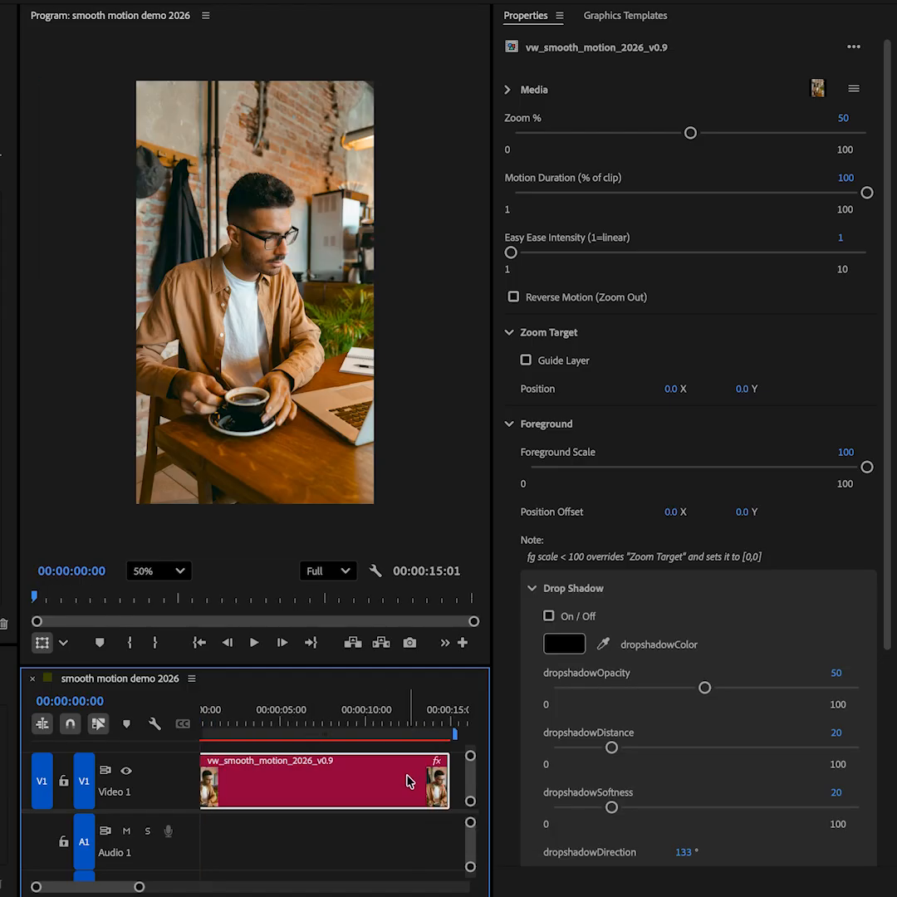
key("minus")
key("space")
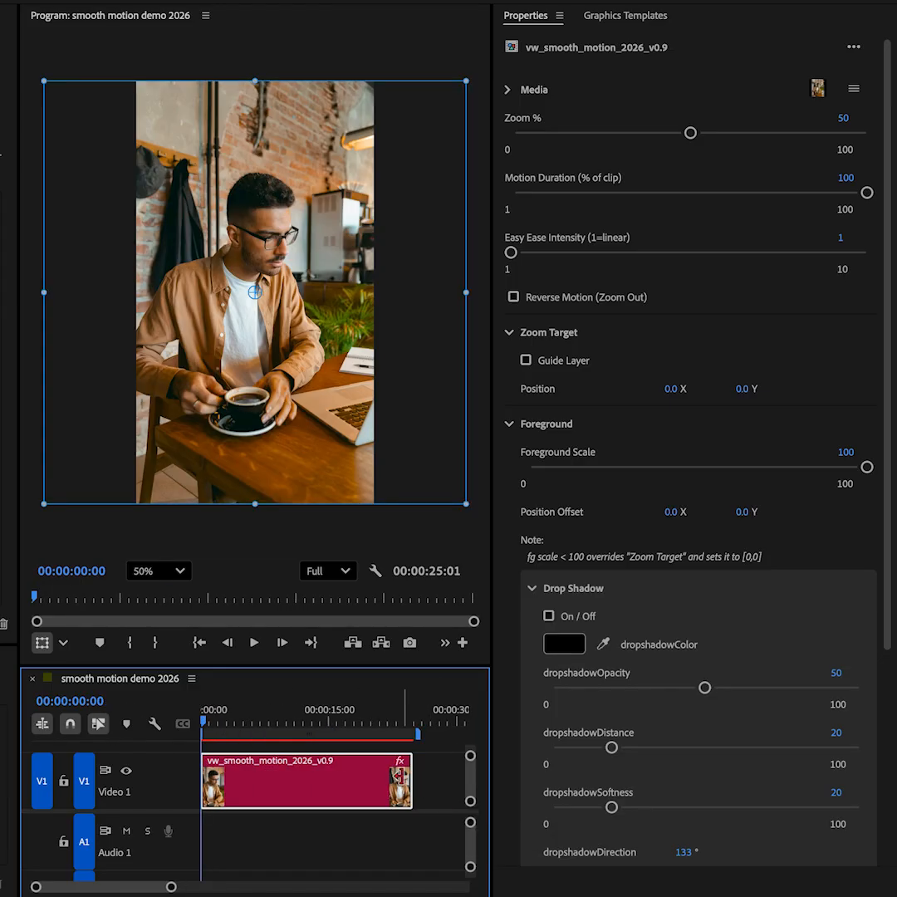
left_click_drag(412, 777, 446, 776)
key("minus")
key("space")
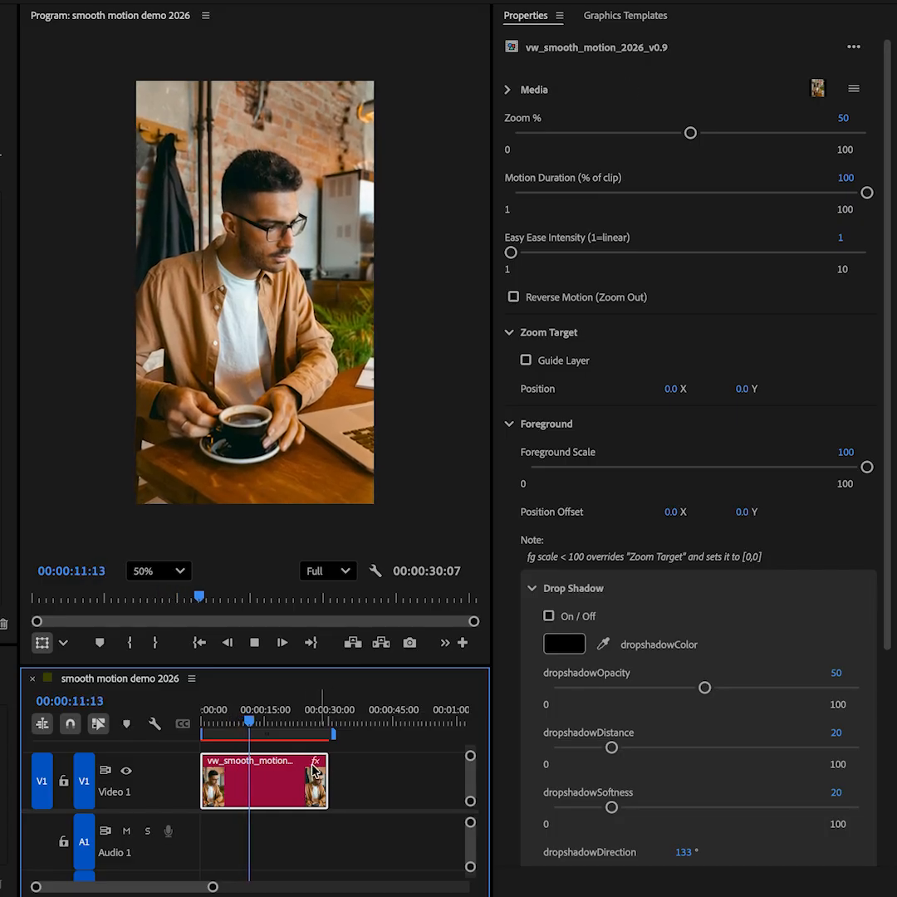
key("space")
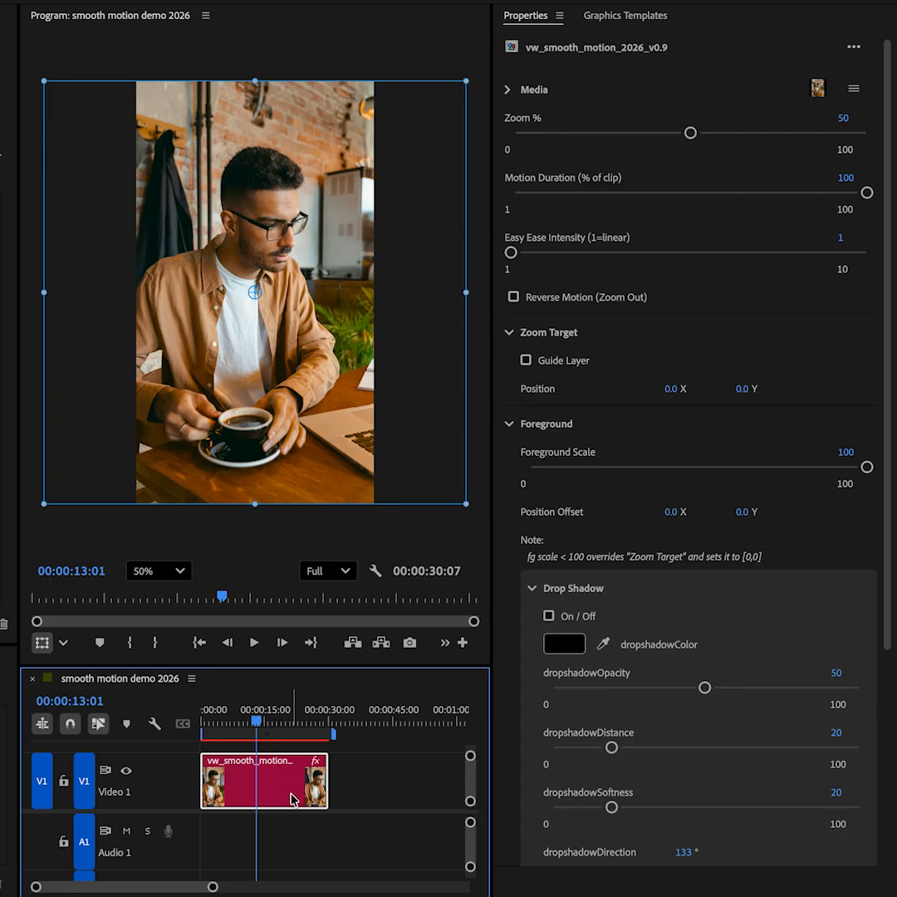
mouse_move(259, 743)
left_mouse_down()
mouse_move(276, 724)
mouse_move(267, 717)
left_mouse_up()
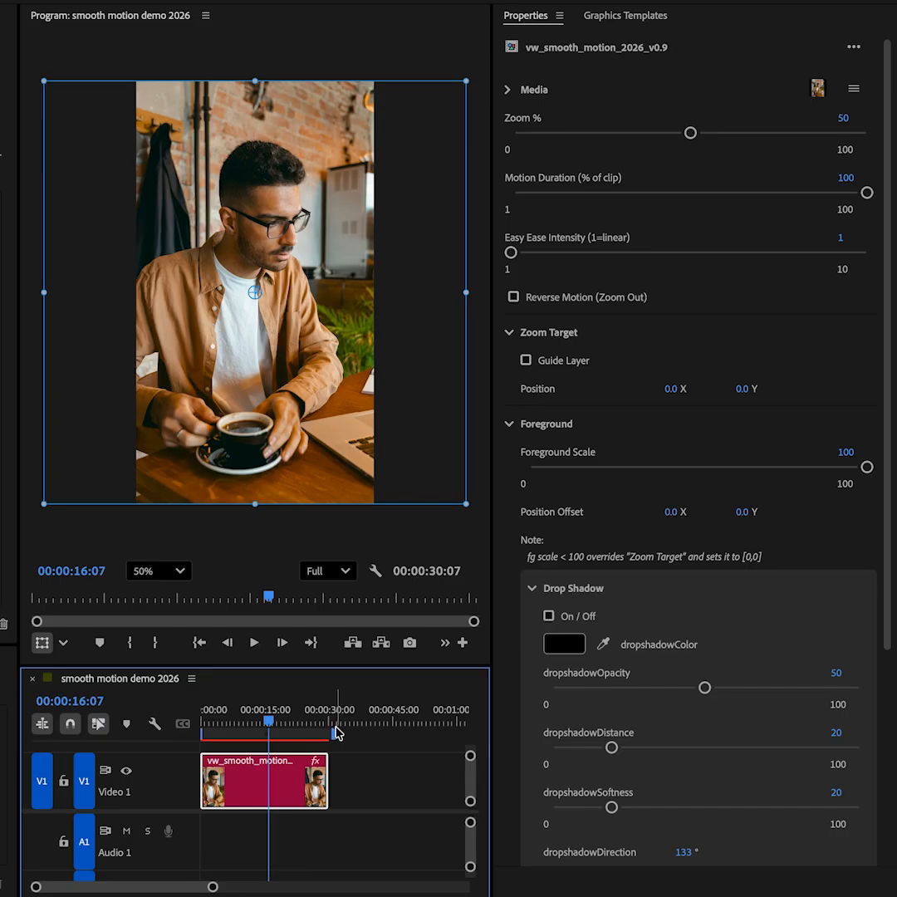
mouse_move(225, 722)
left_mouse_down()
mouse_move(214, 719)
mouse_move(224, 721)
left_mouse_up()
Shorten the template clip to 00:00:02:12, play it from the beginning and return to its start
left_click_drag(336, 782, 224, 782)
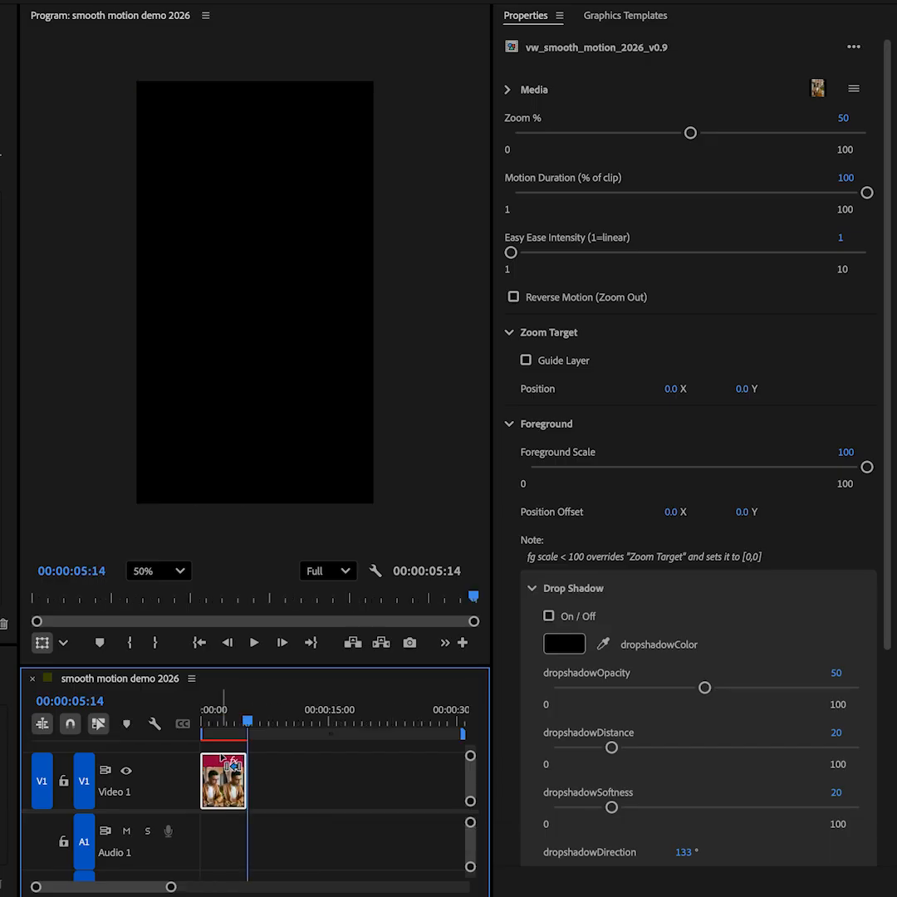
key("=")
left_click_drag(293, 780, 241, 780)
left_click(241, 720)
key("Home")
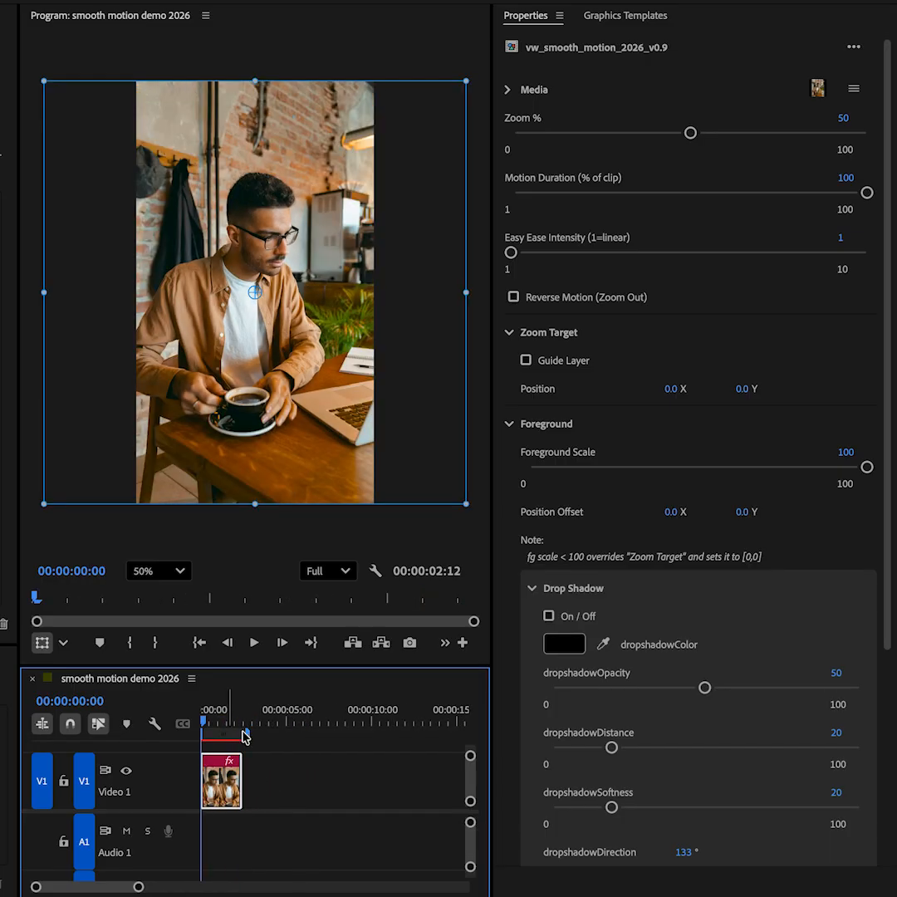
left_click(306, 769)
key("space")
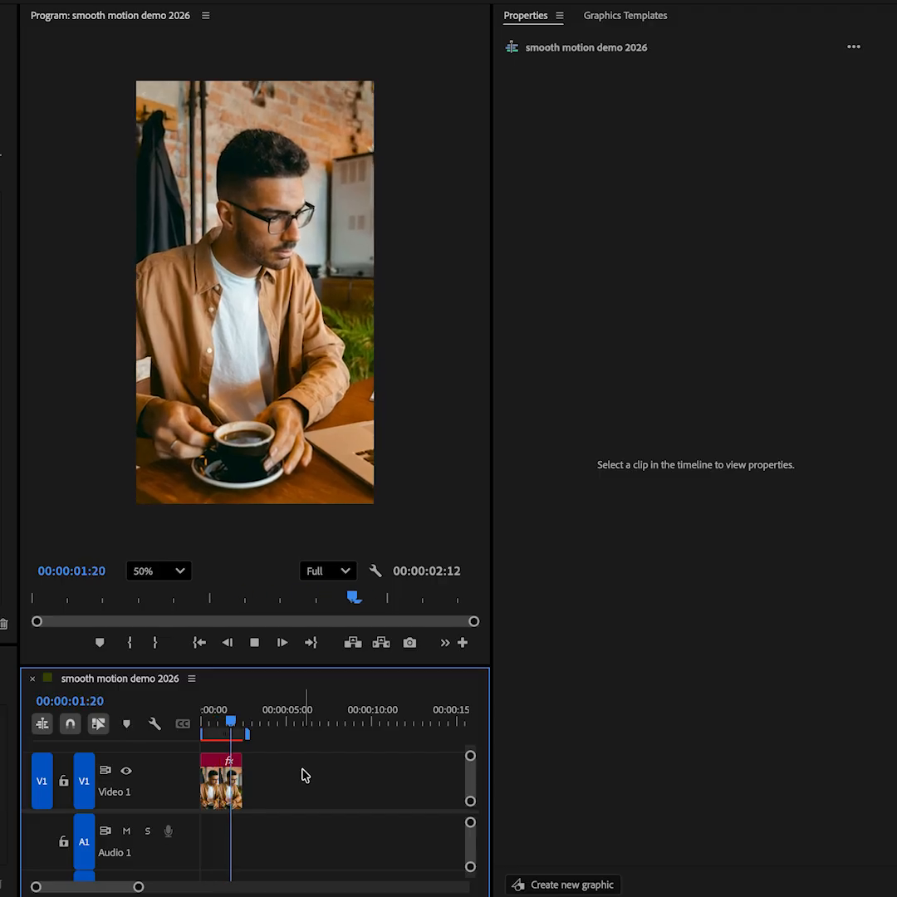
key("space")
left_click_drag(212, 717, 171, 723)
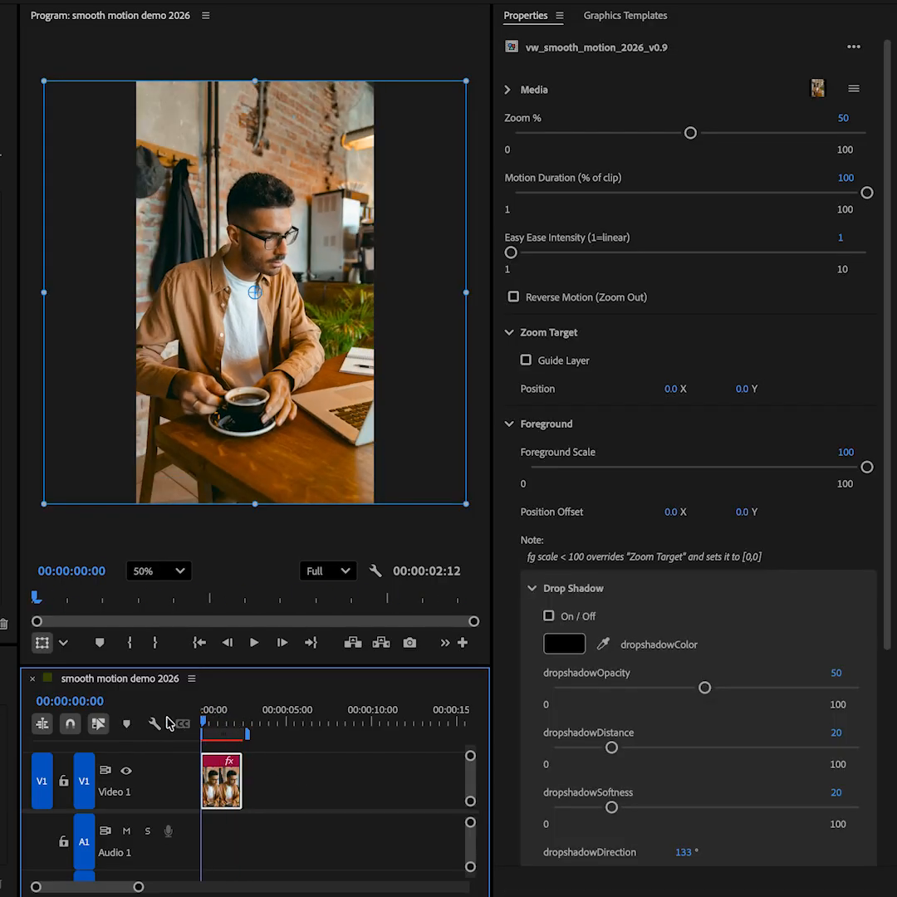
Lengthen the template clip to 00:00:09:24 and scrub to 00:00:04:03
left_click_drag(247, 798, 431, 785)
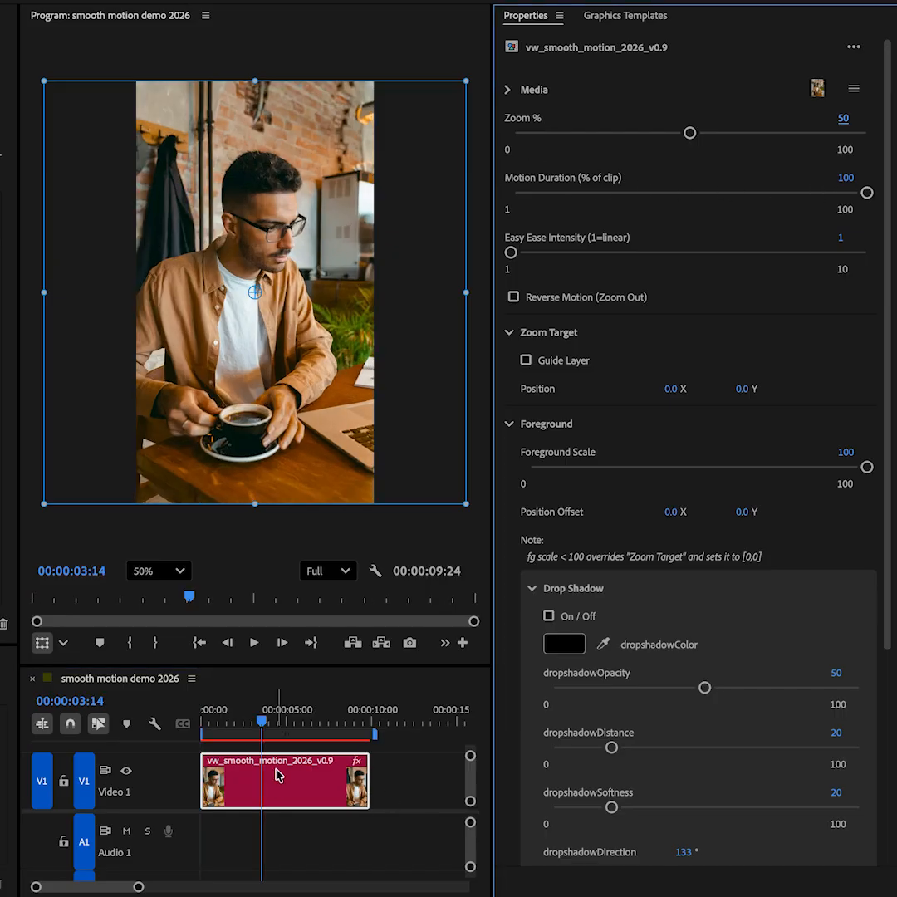
left_click_drag(240, 716, 270, 722)
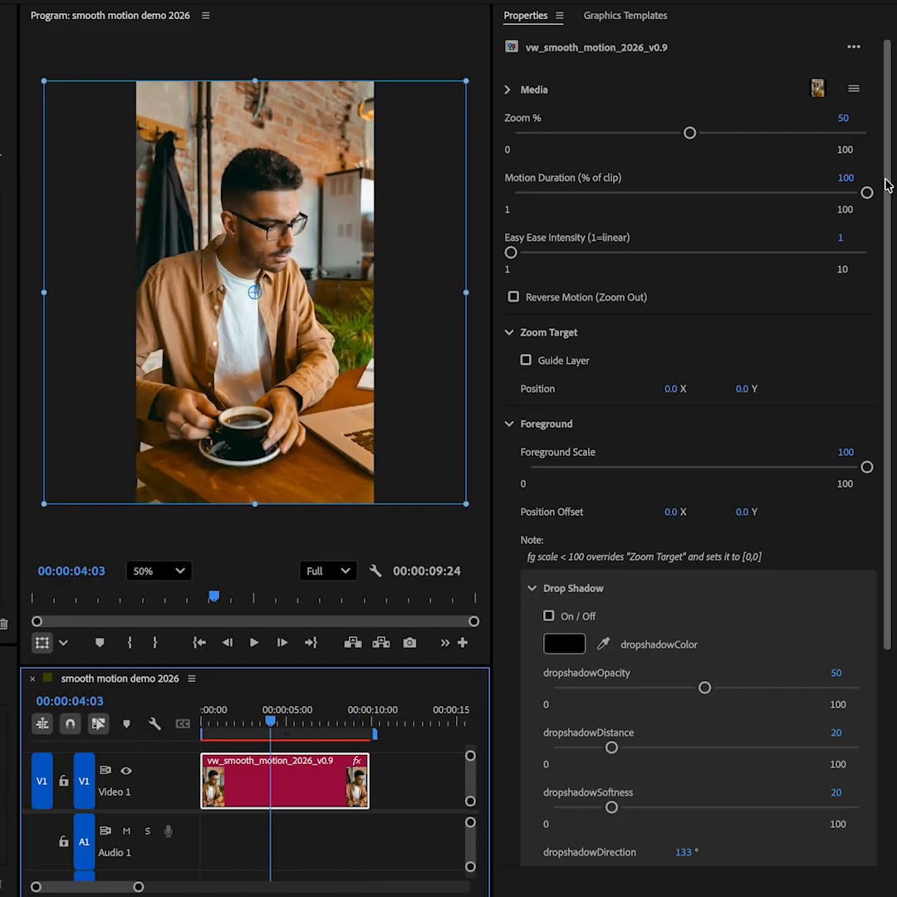
Set the template's Motion Duration to 50% of the clip and scrub through its beginning
left_click(852, 183)
type("50")
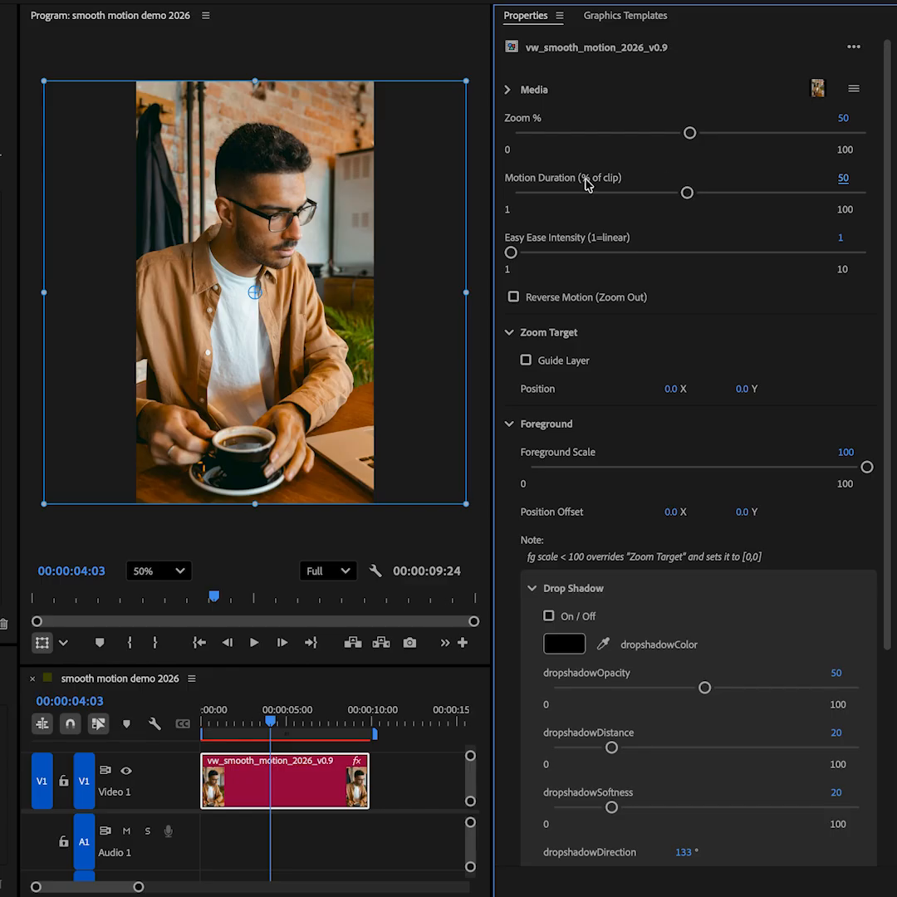
left_click_drag(214, 731, 161, 735)
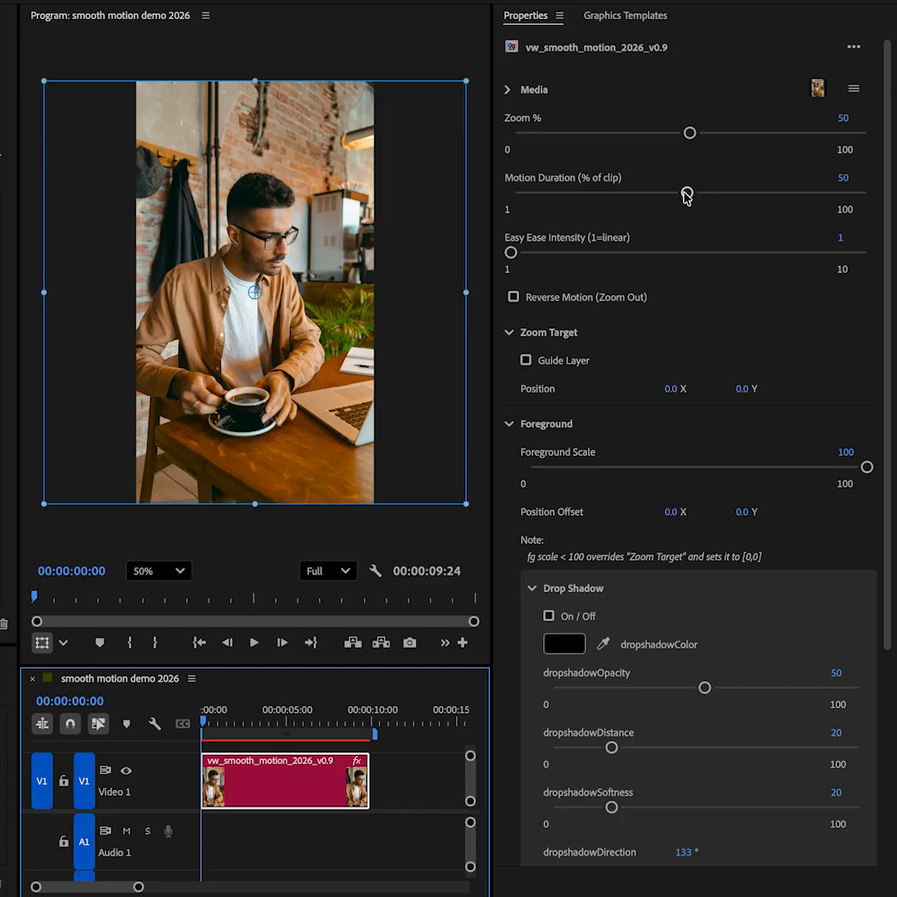
left_click_drag(203, 716, 217, 738)
Set the template's Motion Duration to 25% of the clip and play it from the start
left_click(586, 192)
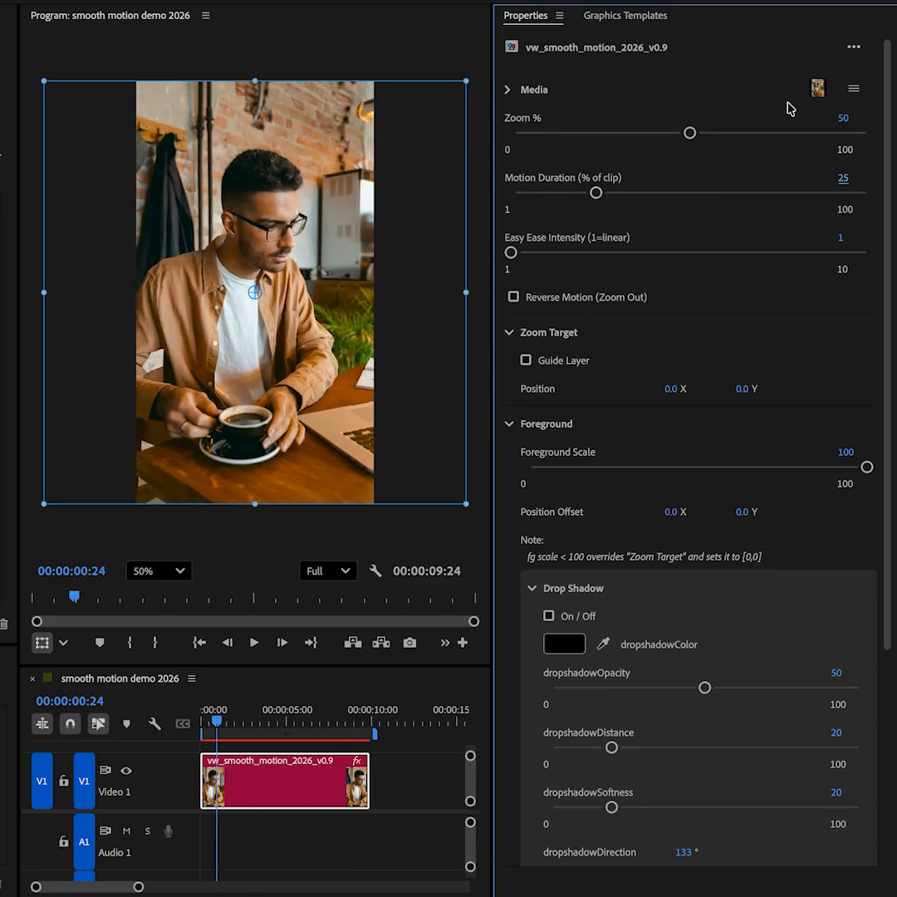
left_click(204, 721)
key("space")
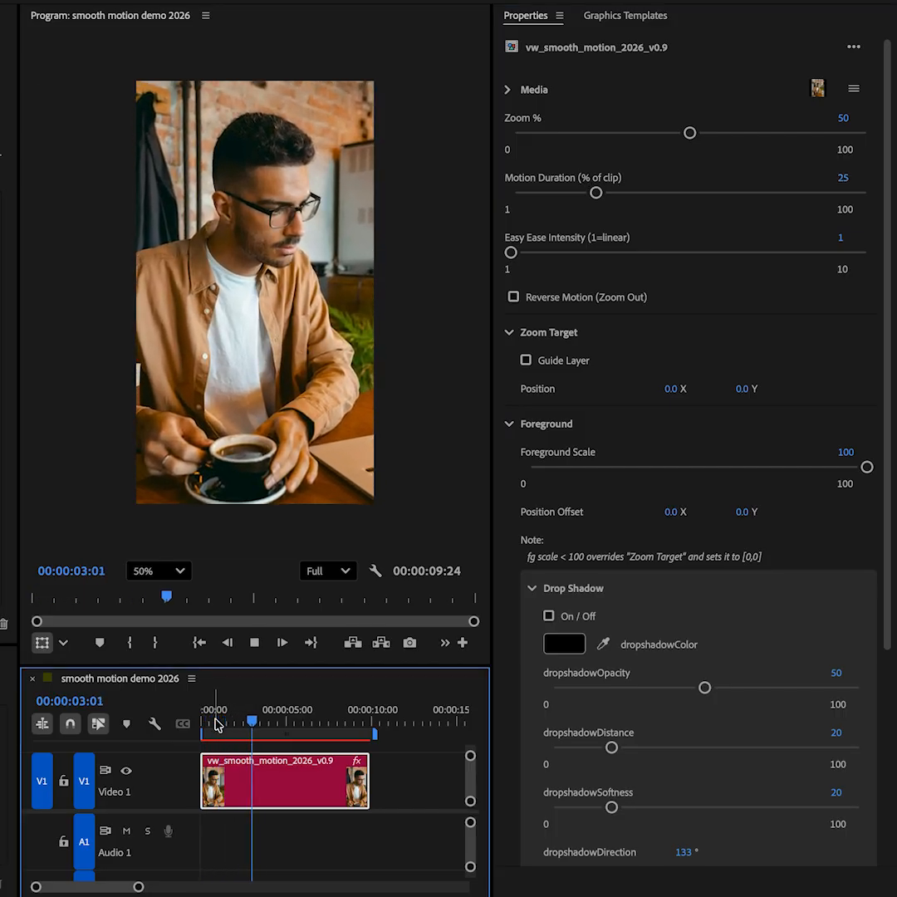
key("space")
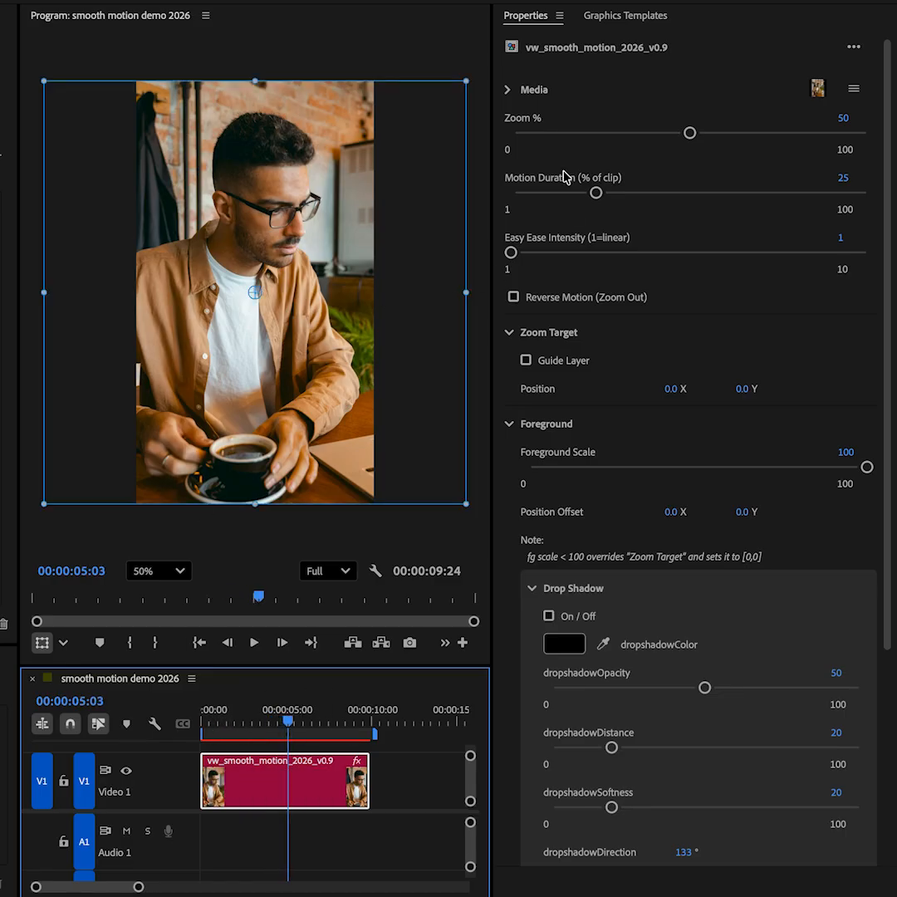
Set the template's Motion Duration to 100%, scrub and play the clip, and return to its start
left_click_drag(595, 193, 880, 185)
left_click_drag(271, 713, 258, 741)
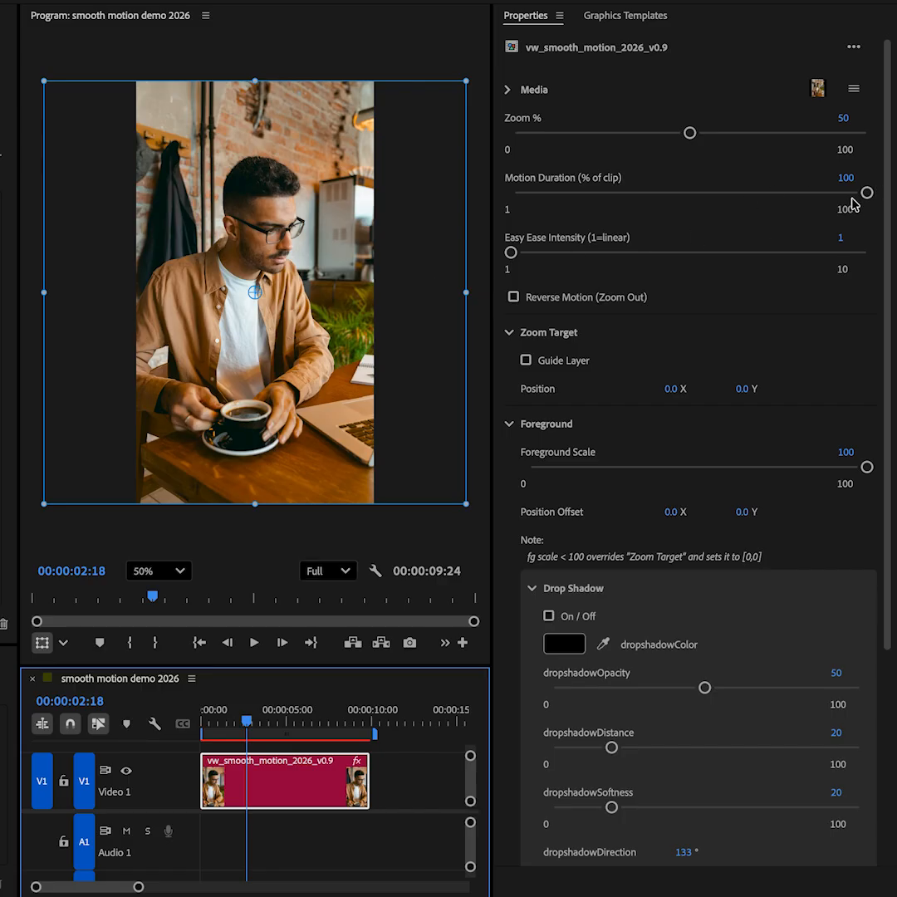
left_click(511, 251)
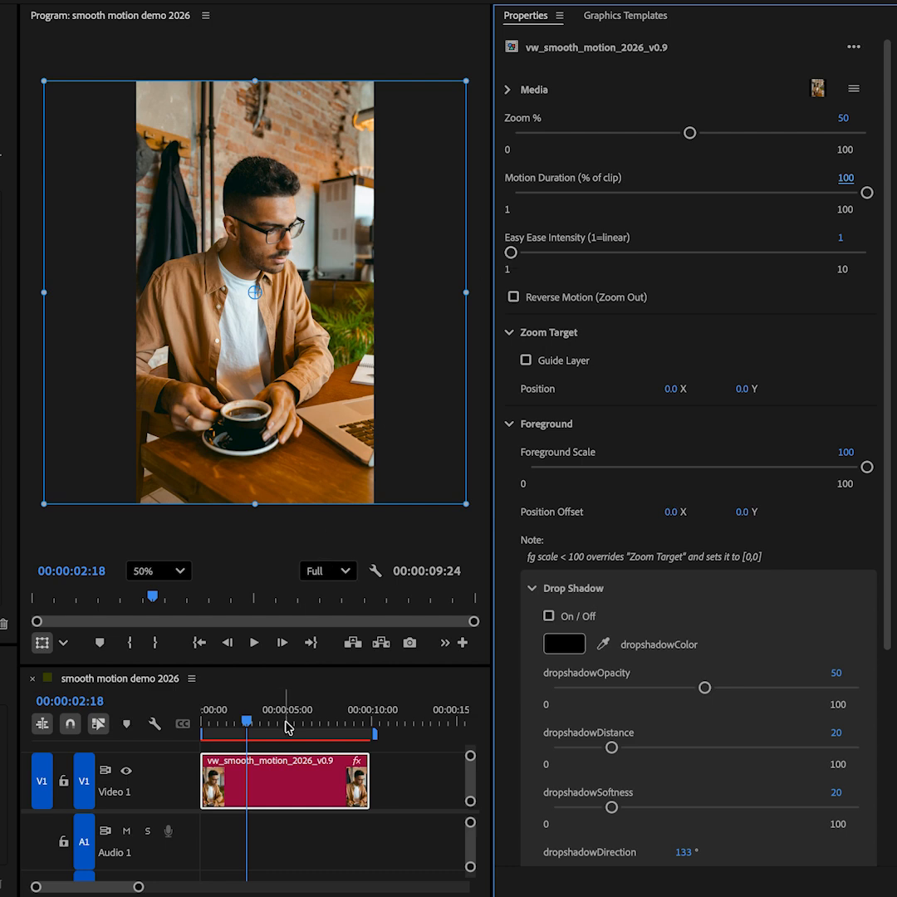
left_click_drag(286, 722, 72, 729)
key("space")
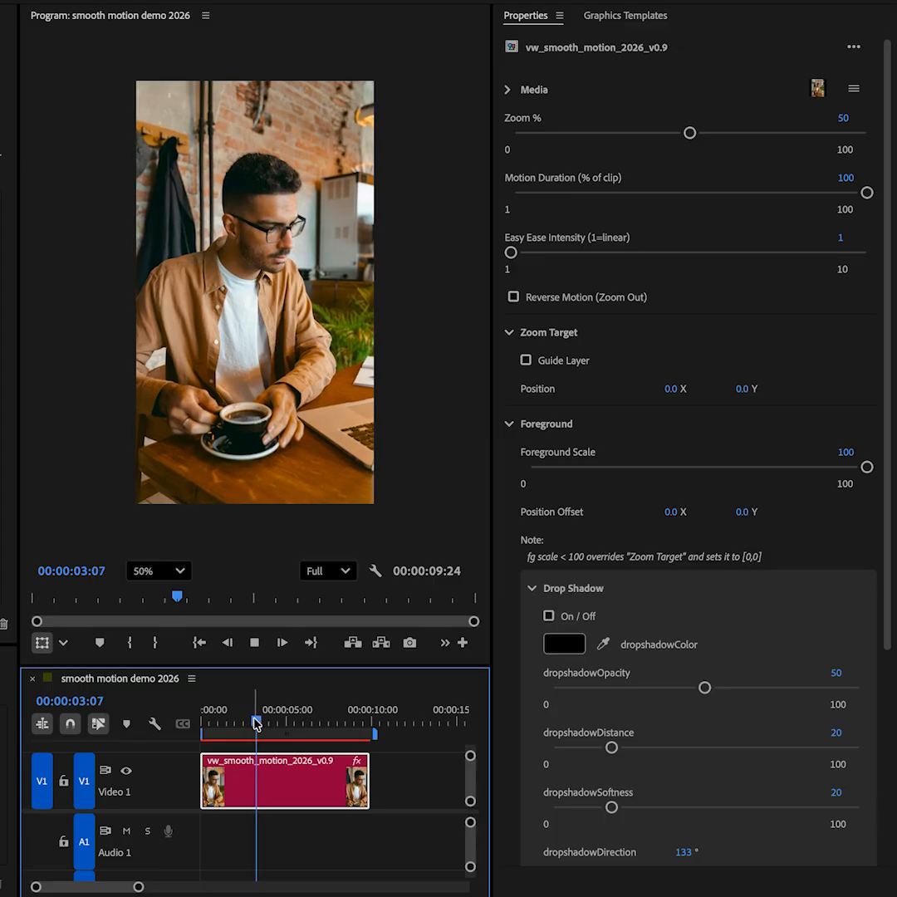
left_click_drag(256, 724, 191, 729)
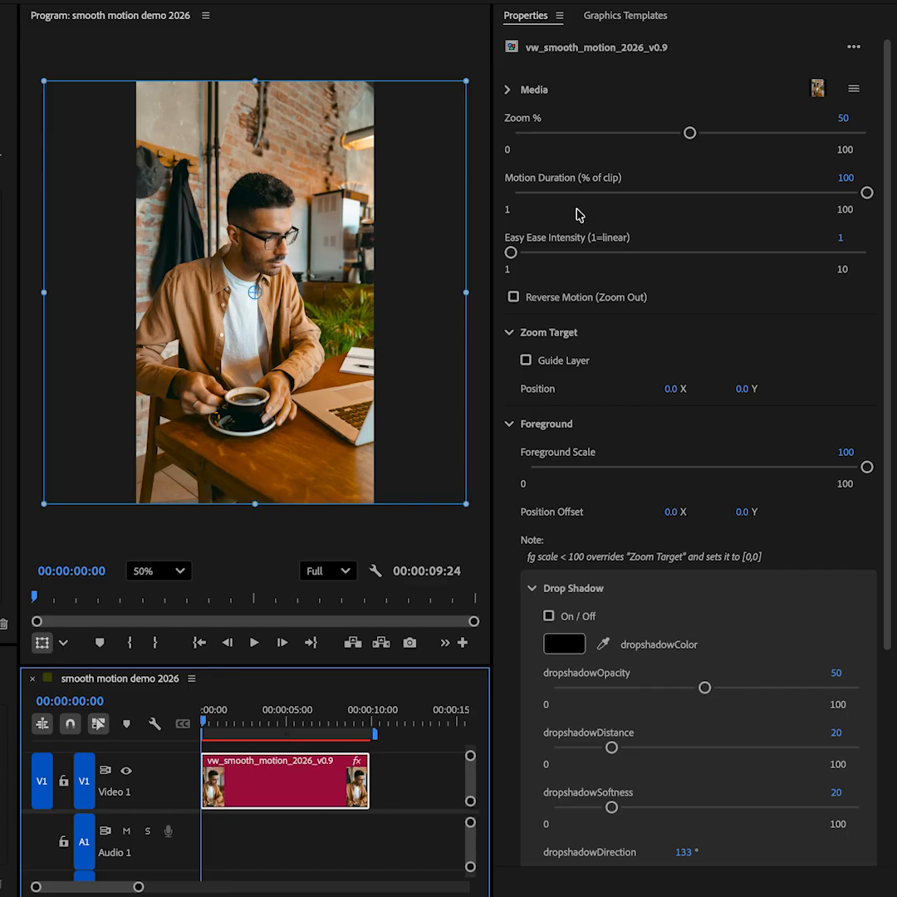
Set the template's Zoom to 100% and return to the start of the clip
left_click_drag(690, 133, 895, 137)
left_click(200, 730)
mouse_move(206, 725)
left_mouse_down()
mouse_move(368, 726)
mouse_move(201, 727)
left_mouse_up()
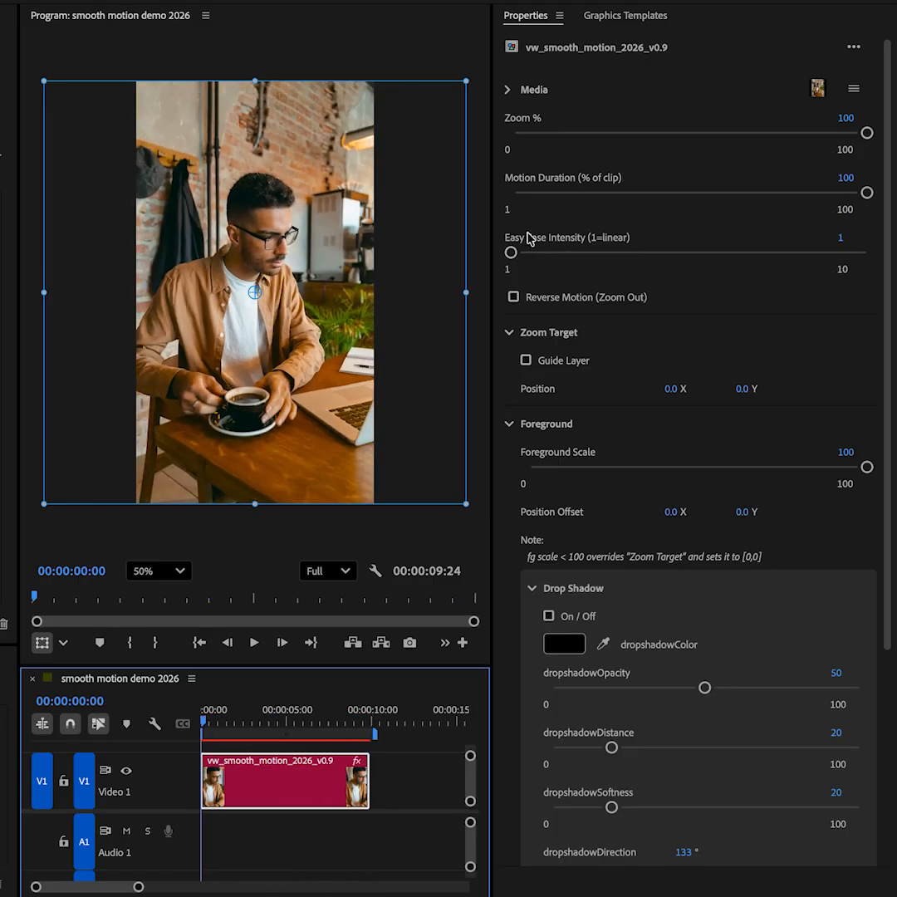
Set the template's Easy Ease Intensity to 10 and play the clip twice from its start
left_click(511, 255)
left_click_drag(503, 253, 876, 254)
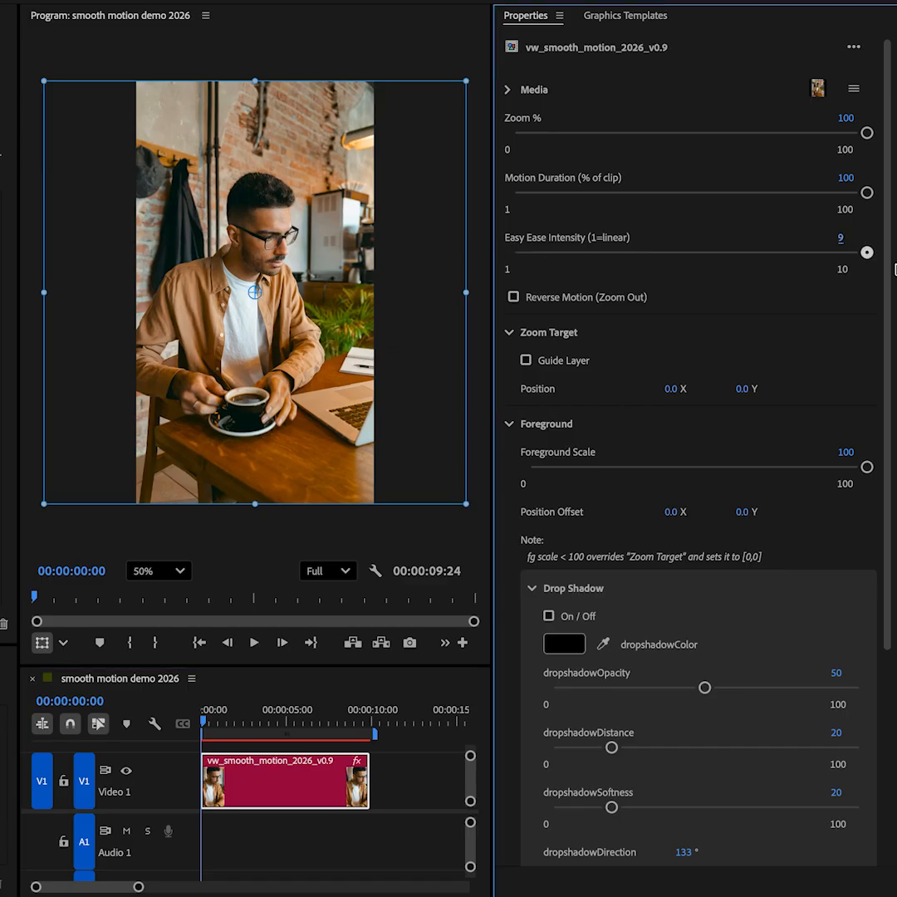
left_click(204, 722)
key("space")
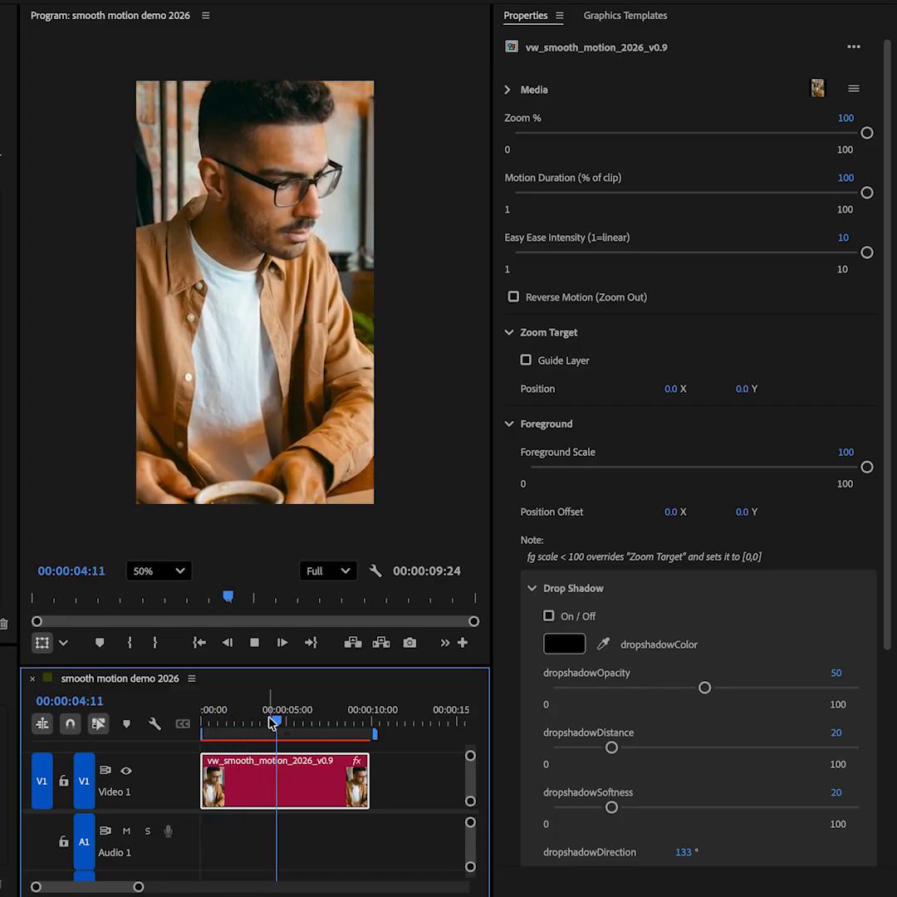
left_click(214, 719)
key("Home")
left_click(299, 753)
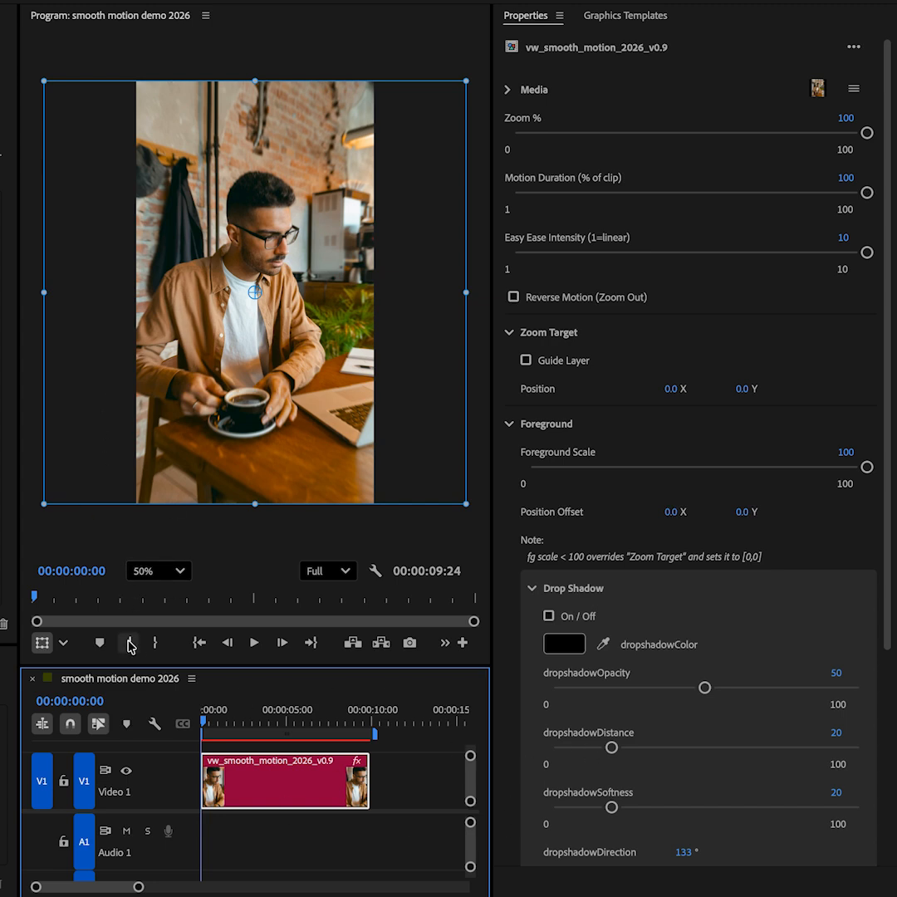
key("space")
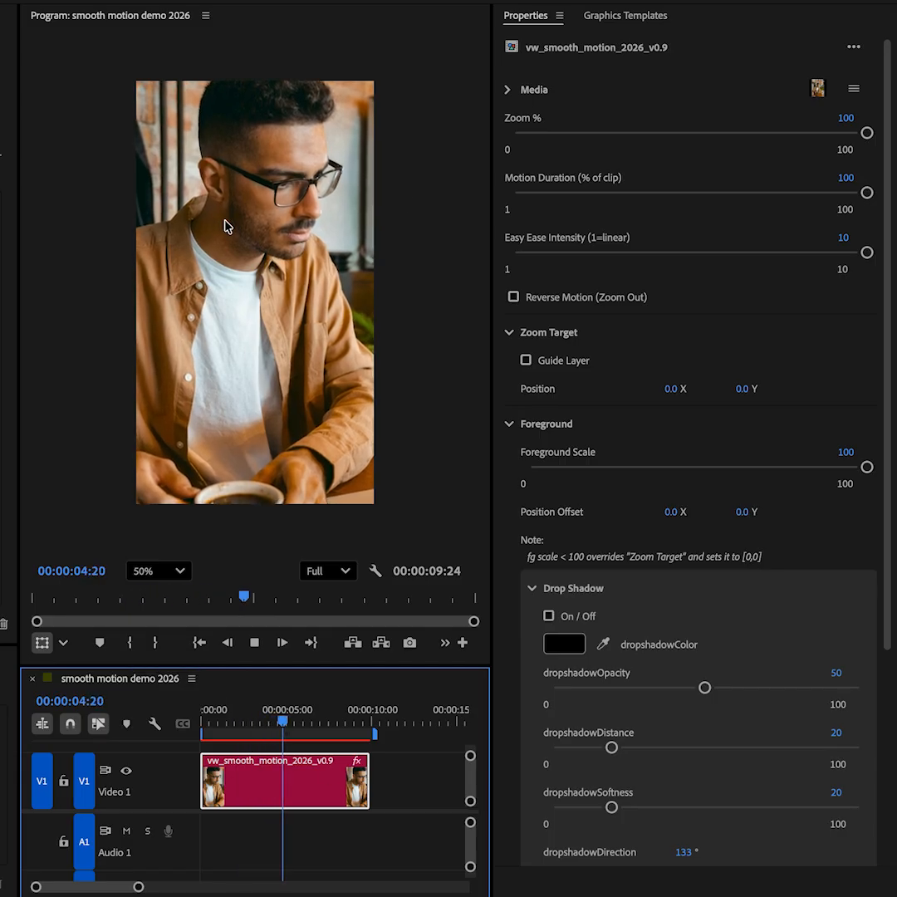
Scrub through the second half of the clip to examine the eased zoom, and return to its start
mouse_move(281, 726)
left_mouse_down()
mouse_move(213, 727)
mouse_move(280, 728)
left_mouse_up()
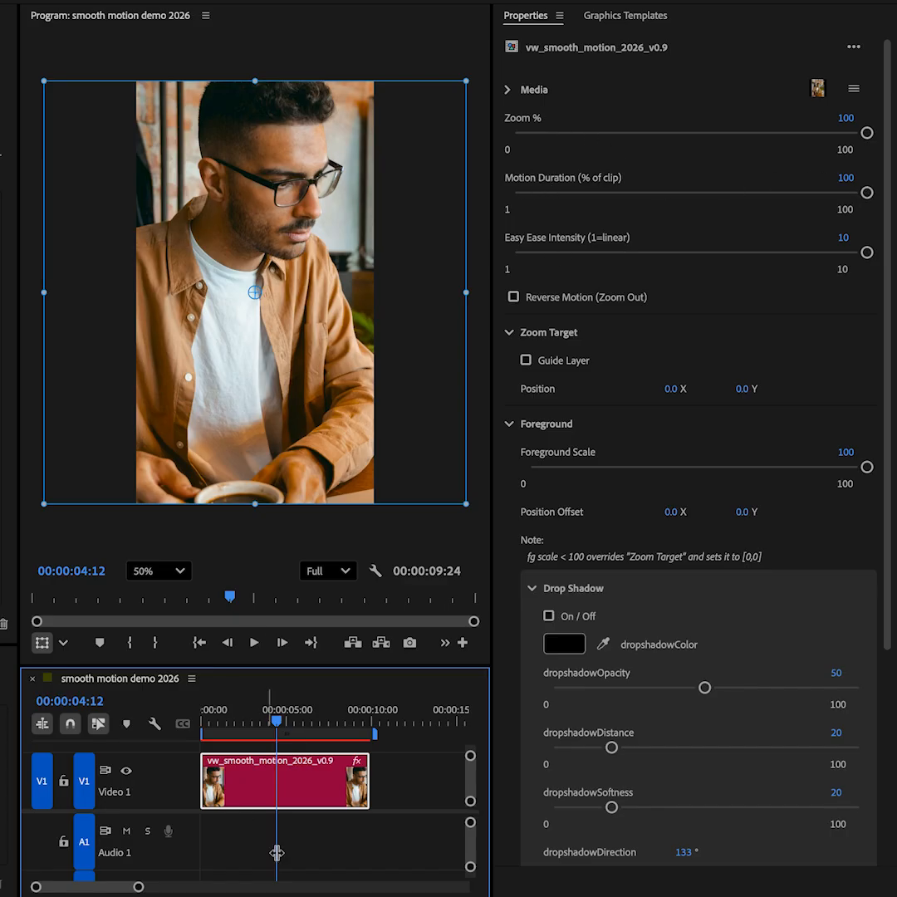
left_click_drag(278, 726, 346, 740)
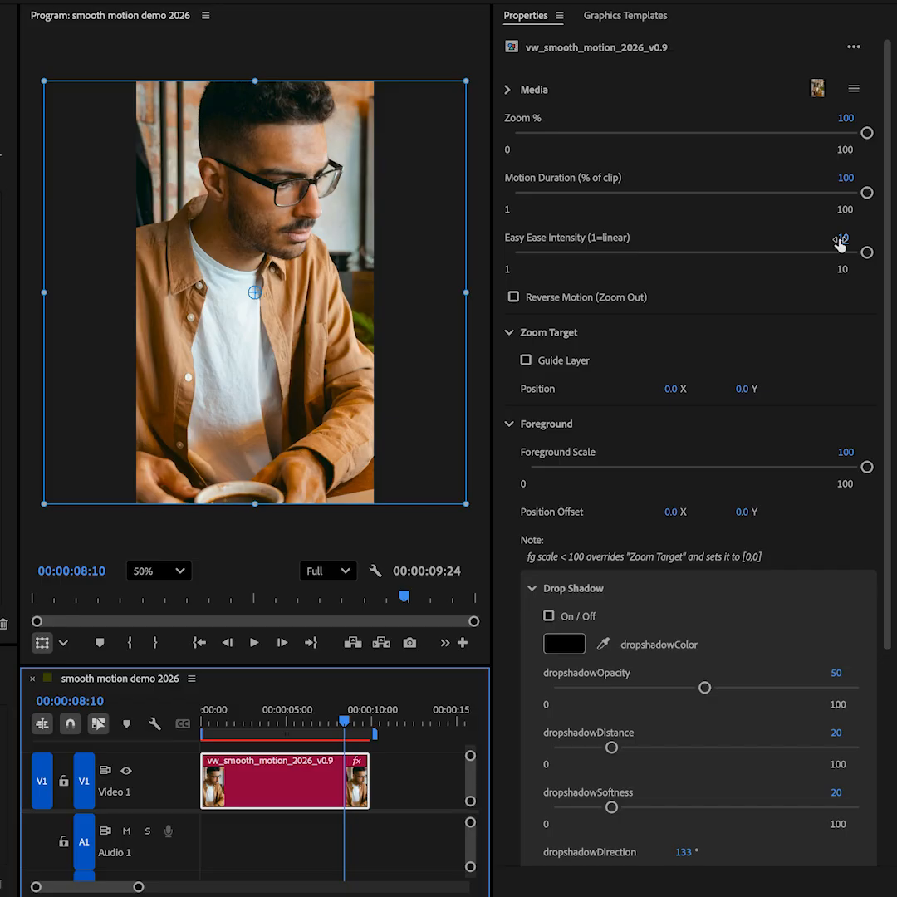
mouse_move(333, 728)
left_mouse_down()
mouse_move(306, 731)
mouse_move(342, 736)
mouse_move(252, 739)
mouse_move(303, 739)
mouse_move(300, 728)
mouse_move(350, 726)
left_mouse_up()
left_click_drag(362, 728, 201, 722)
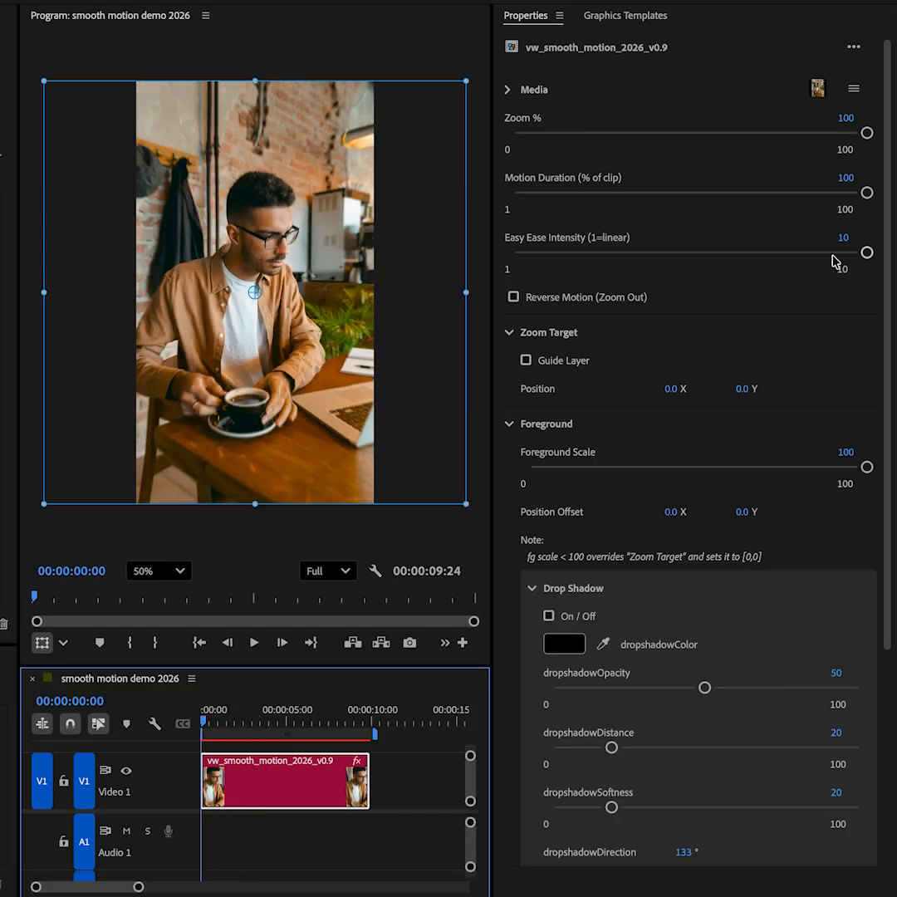
Set the template's Easy Ease Intensity to 3, play the clip and scrub back to 00:00:06:11, keeping Motion Duration at 100%
left_click(599, 253)
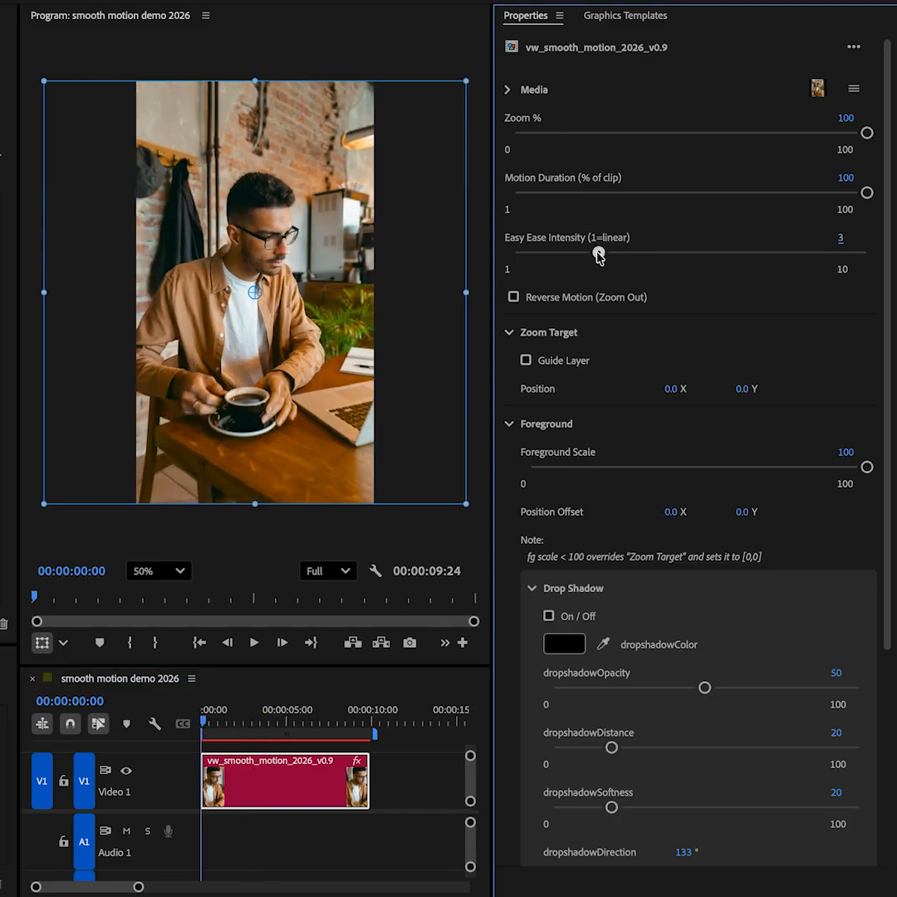
left_click(88, 745)
key("space")
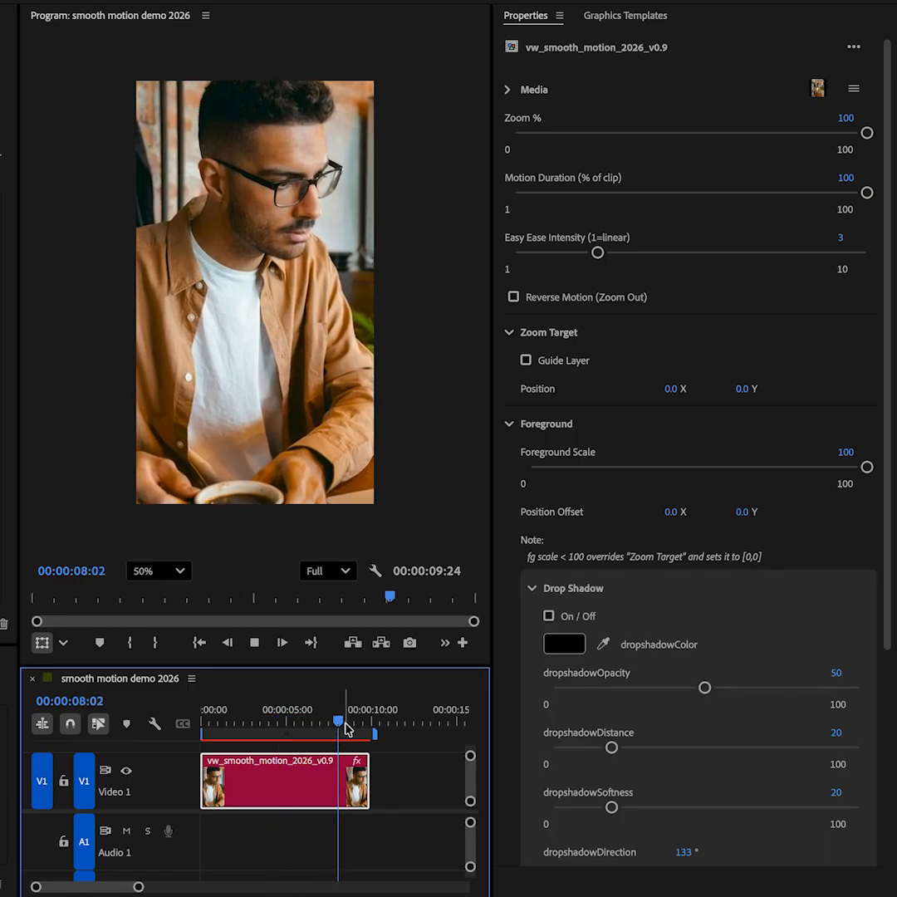
mouse_move(331, 731)
left_mouse_down()
mouse_move(341, 727)
mouse_move(333, 731)
left_mouse_up()
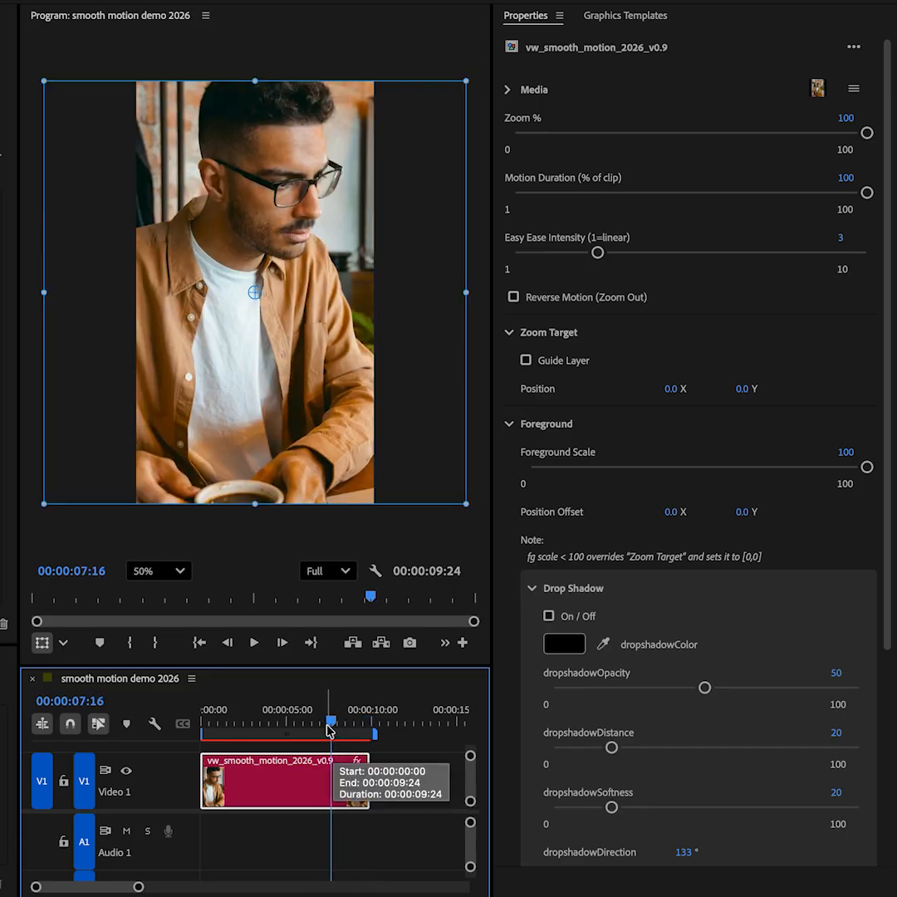
left_click_drag(330, 723, 316, 700)
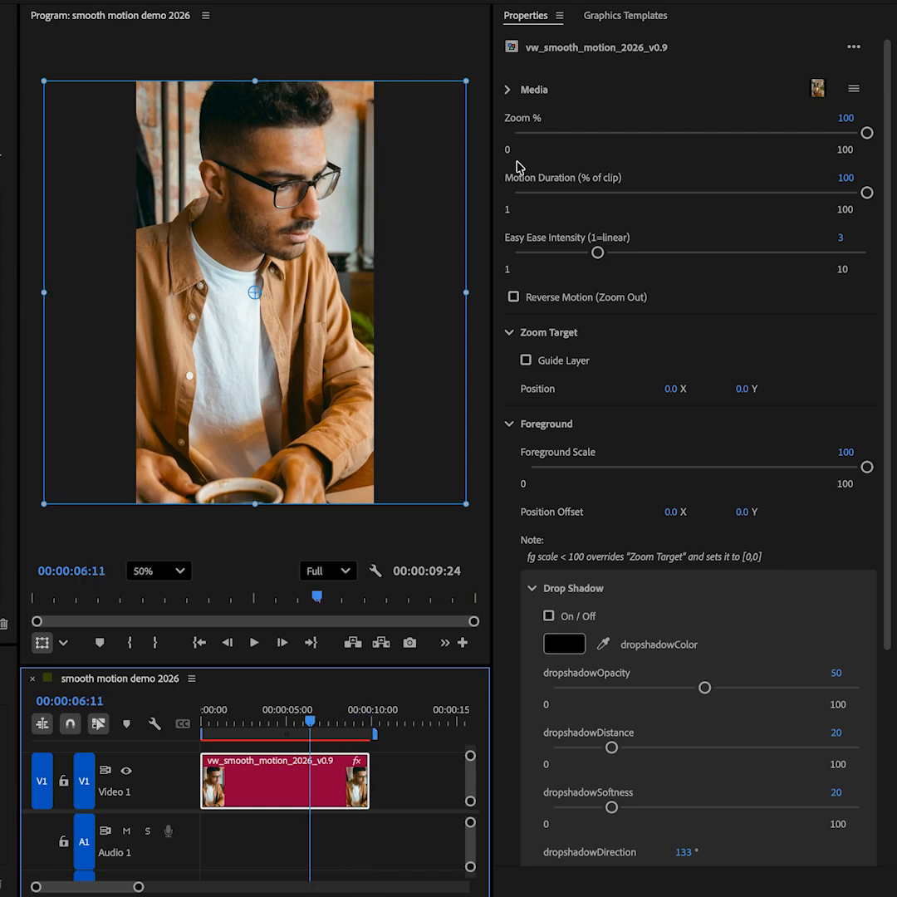
left_click(867, 194)
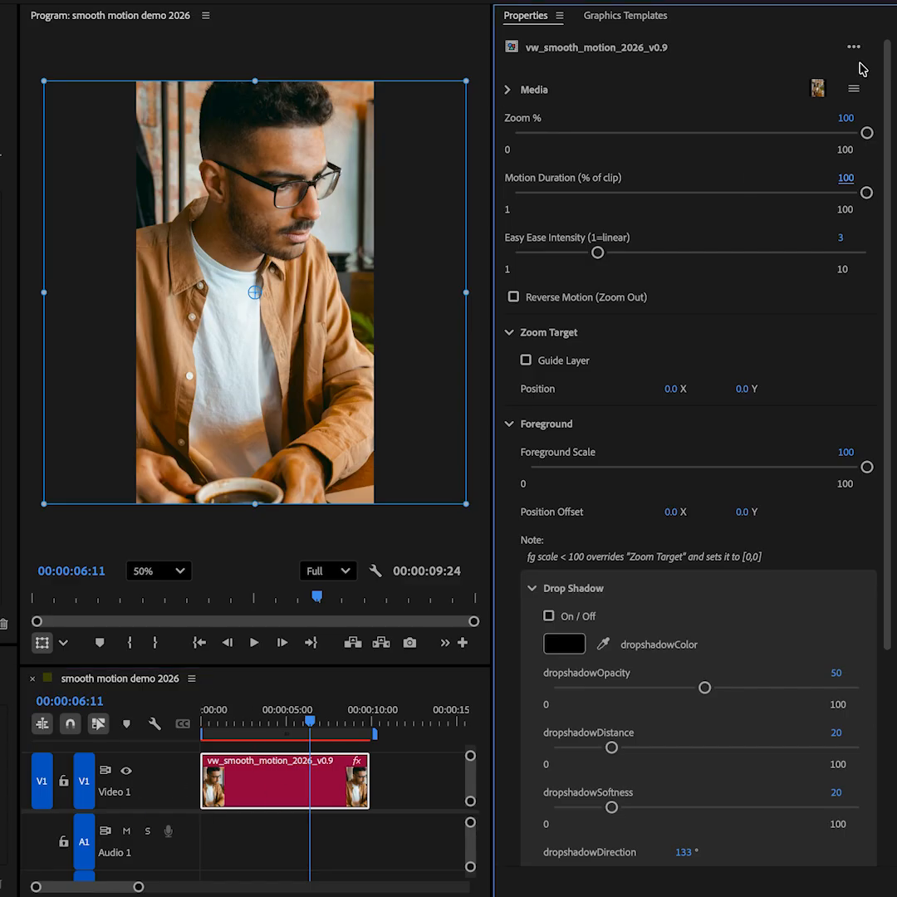
Set the template's Motion Duration to 33% of the clip and play it from the start
left_click(854, 178)
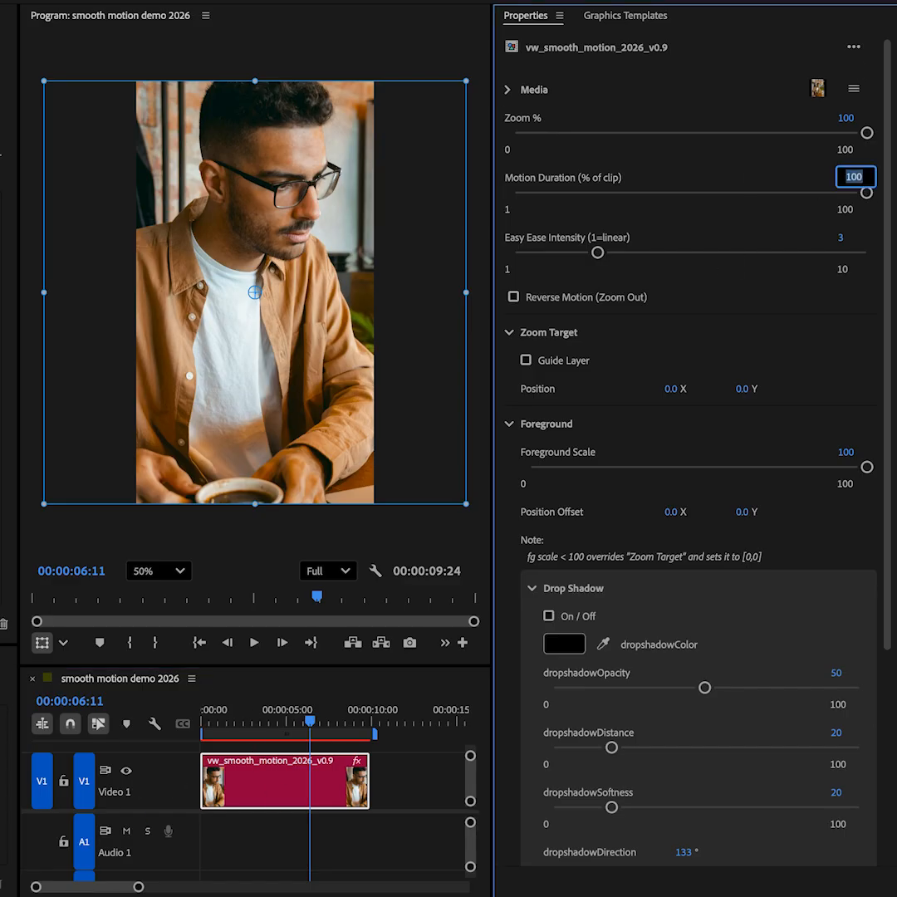
type("33")
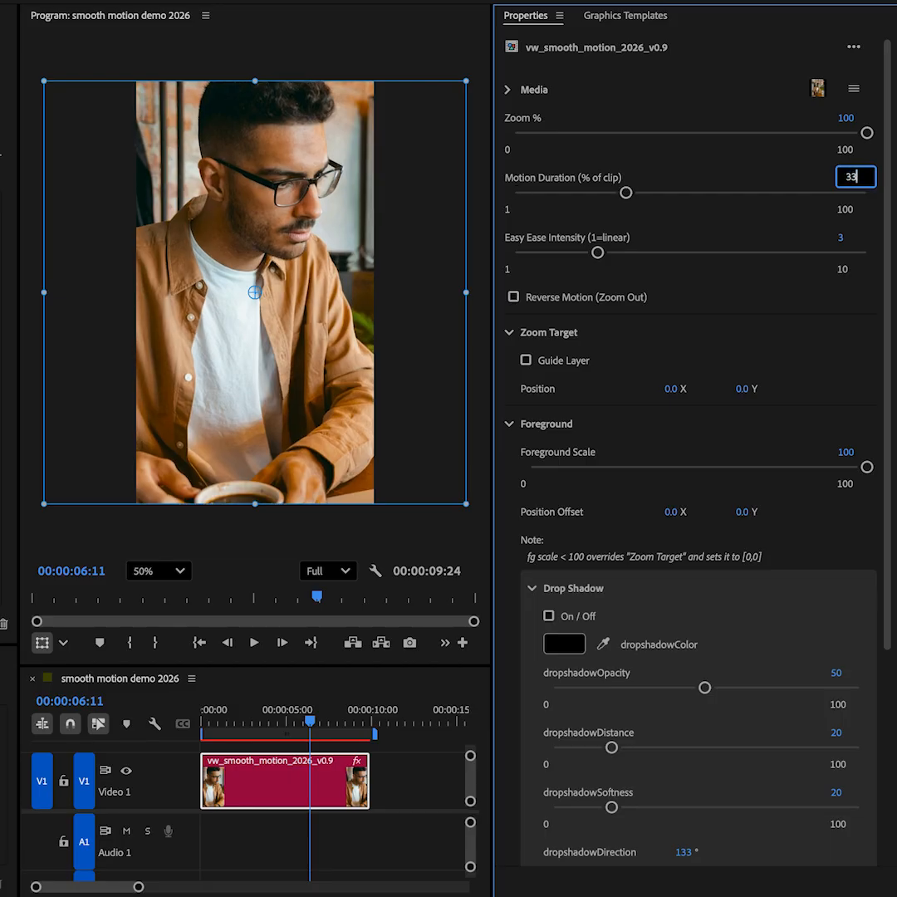
left_click(220, 722)
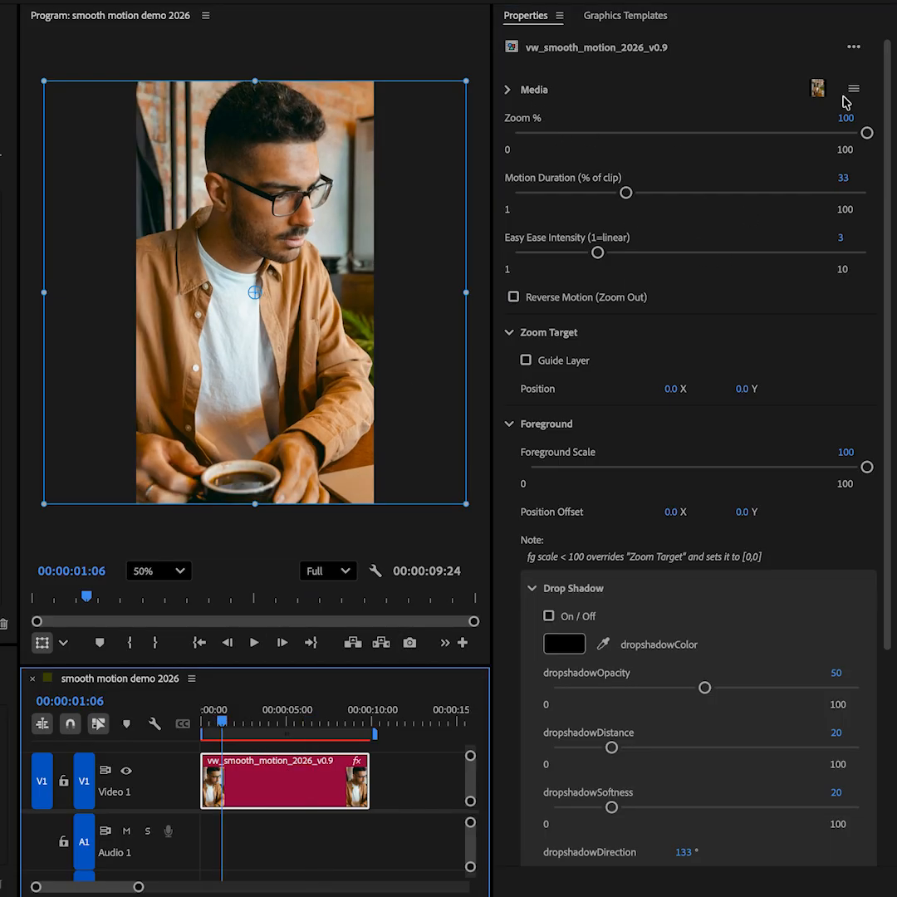
key("Home")
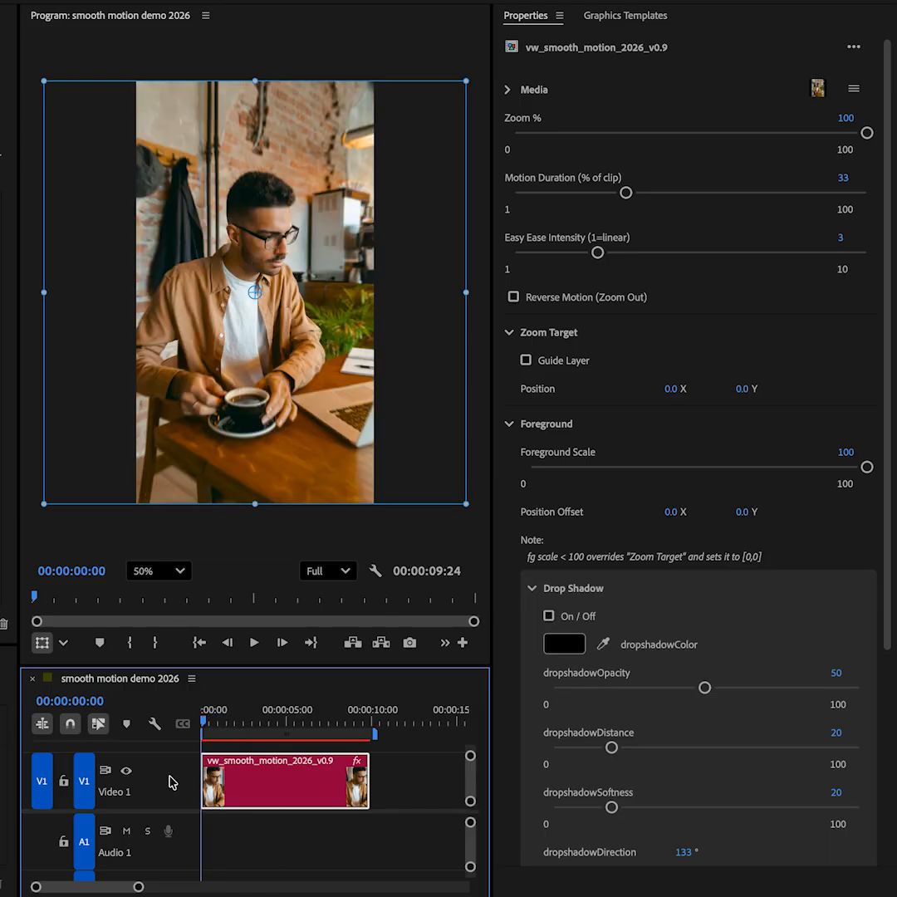
key("space")
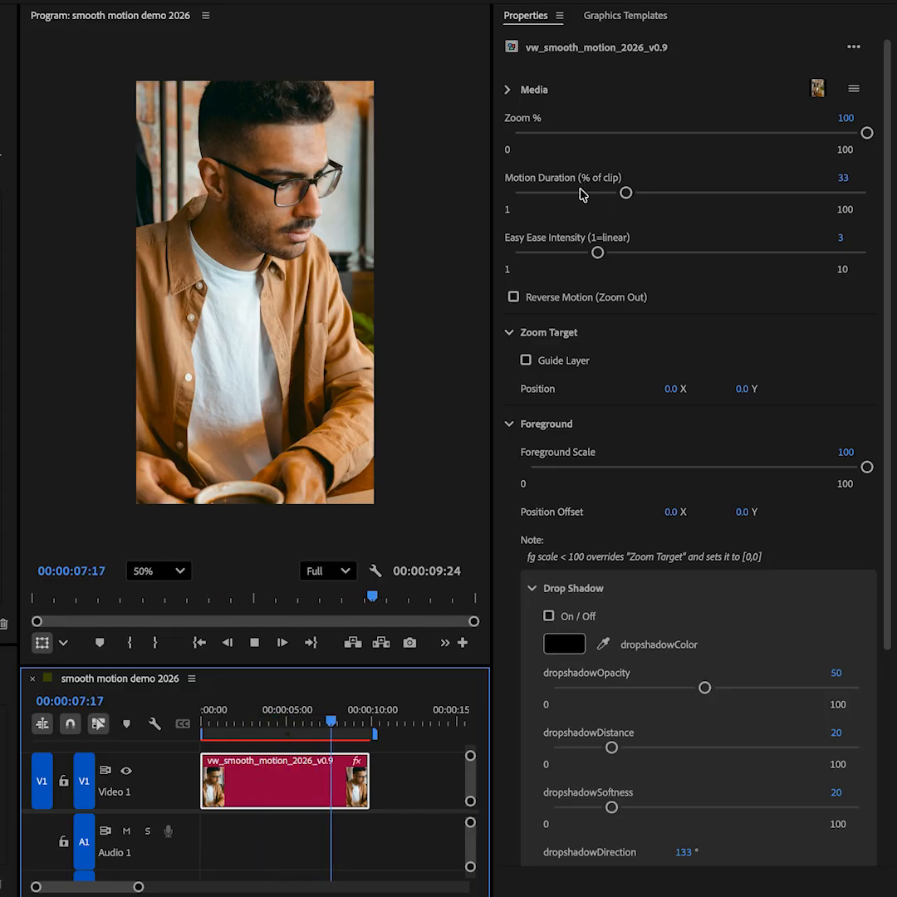
Replay the opening seconds of the clip from its start to examine the shortened zoom
left_click(212, 724)
left_click_drag(204, 730, 114, 748)
key("space")
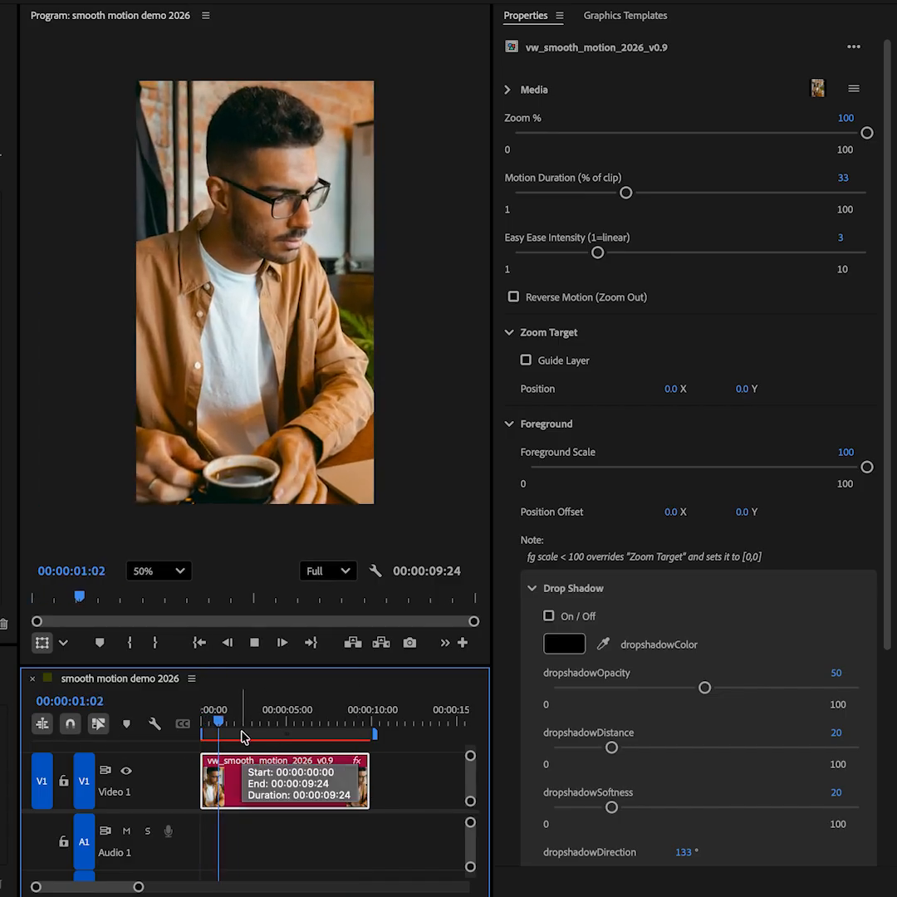
key("space")
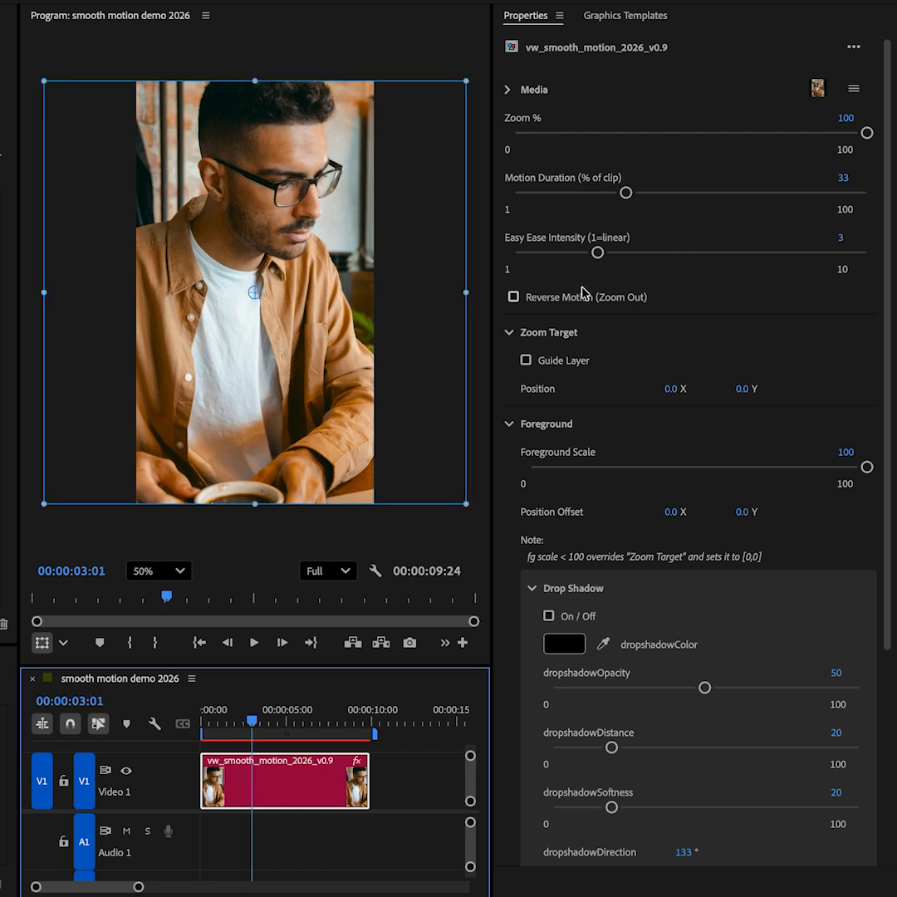
key("Home")
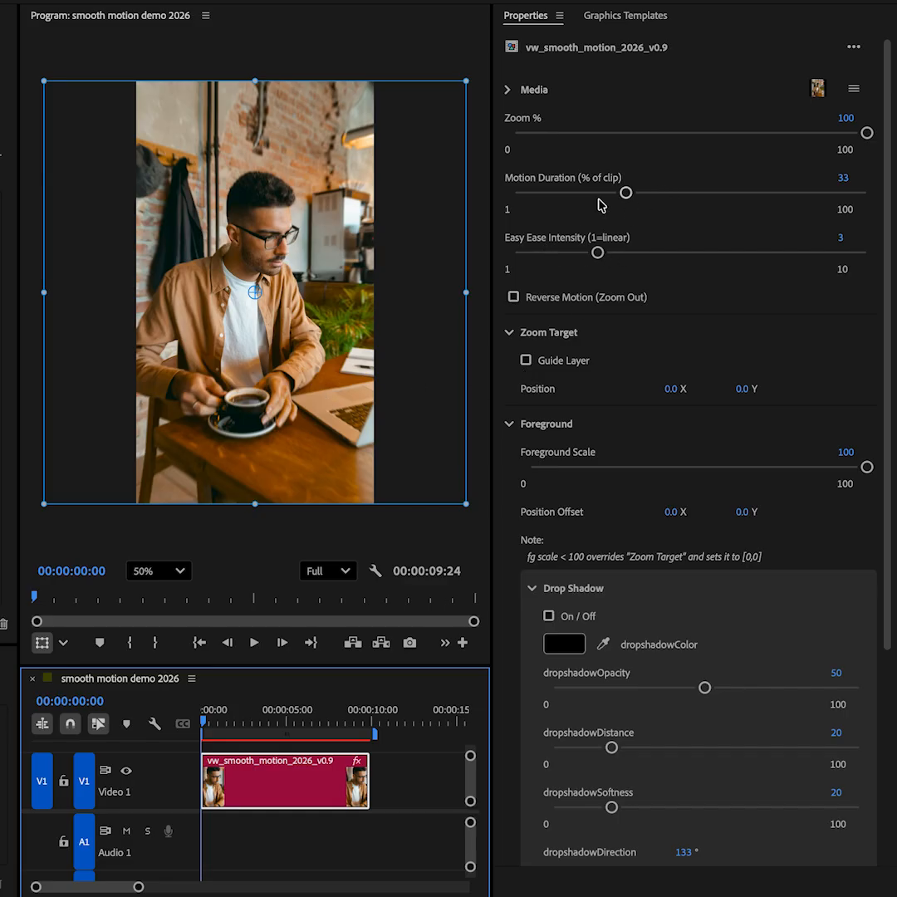
key("space")
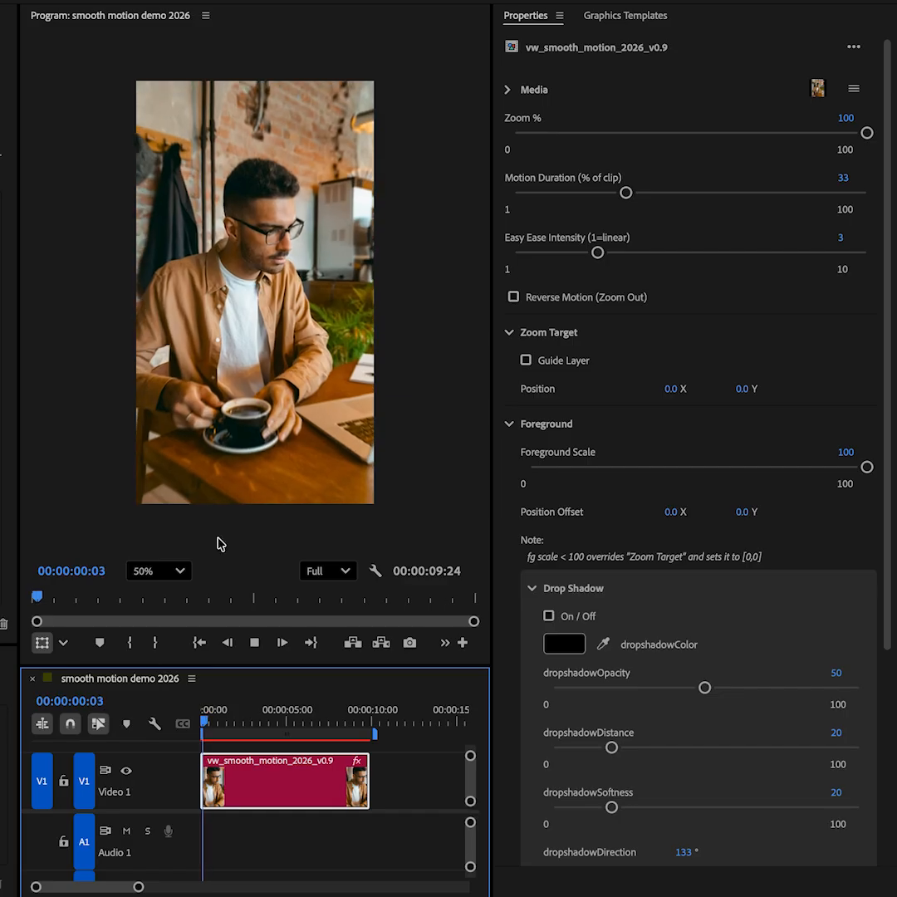
key("space")
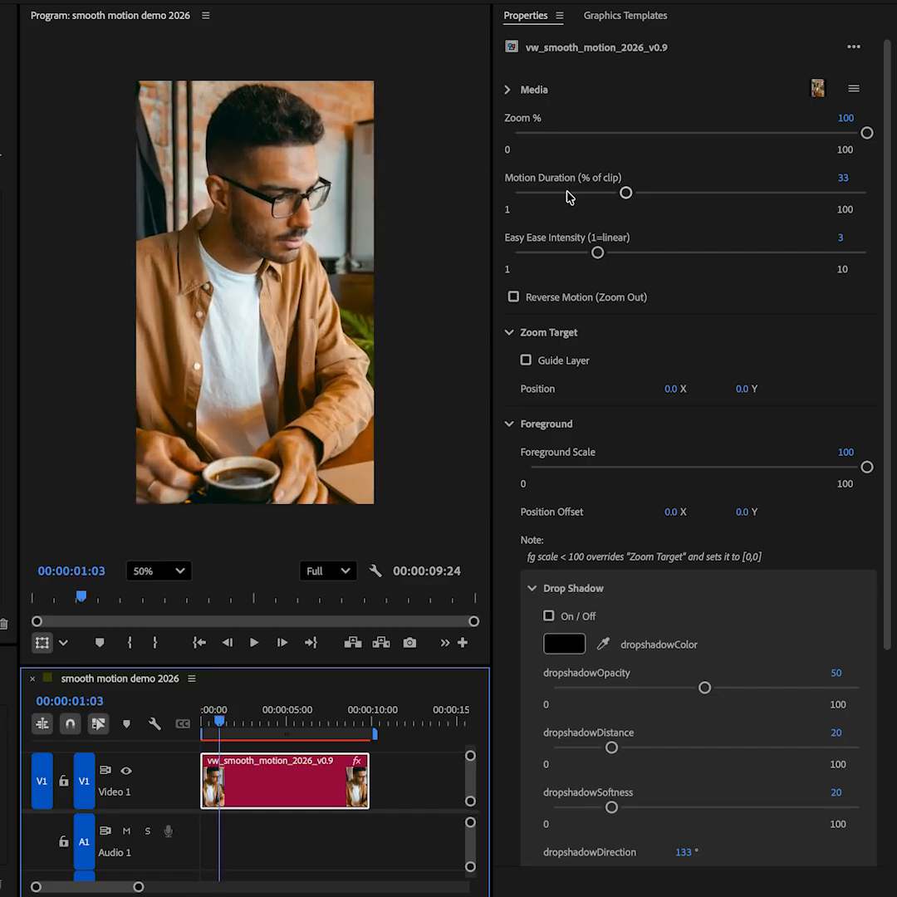
Set the template's Motion Duration to 15% of the clip and play from the start
left_click(844, 179)
type("15")
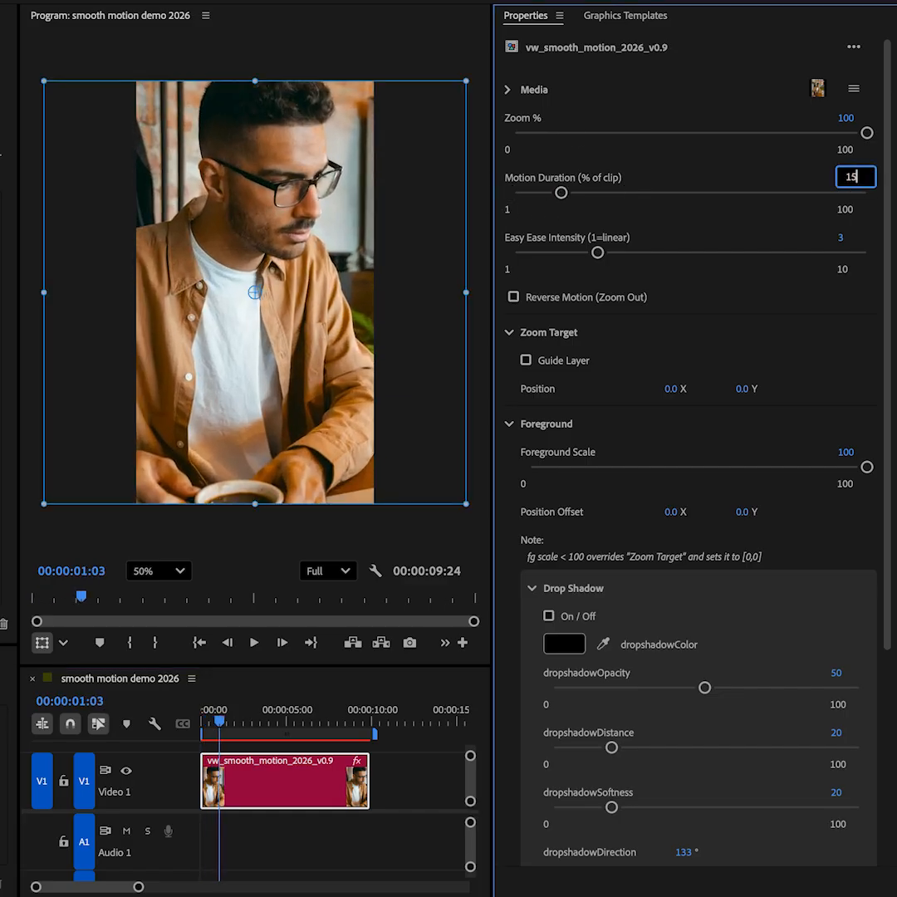
key("Return")
left_click_drag(218, 730, 66, 725)
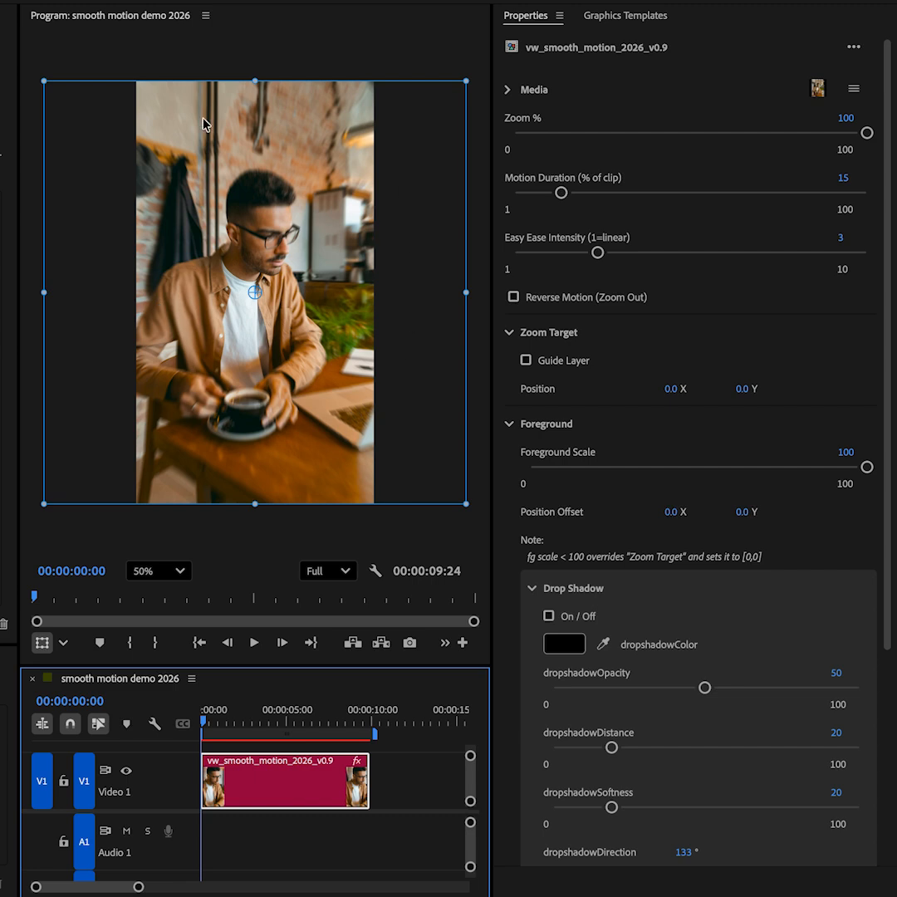
key("space")
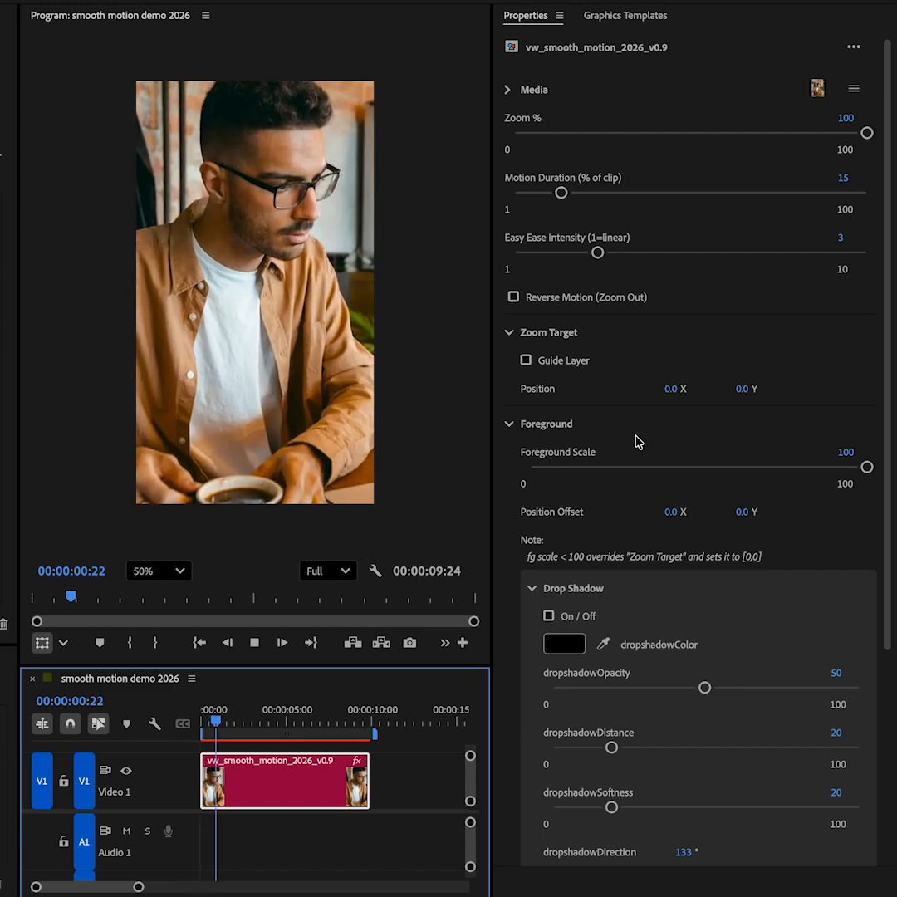
Set the template's Easy Ease Intensity to 10 and play the fast zoom from the start of the clip
left_click_drag(595, 253, 868, 254)
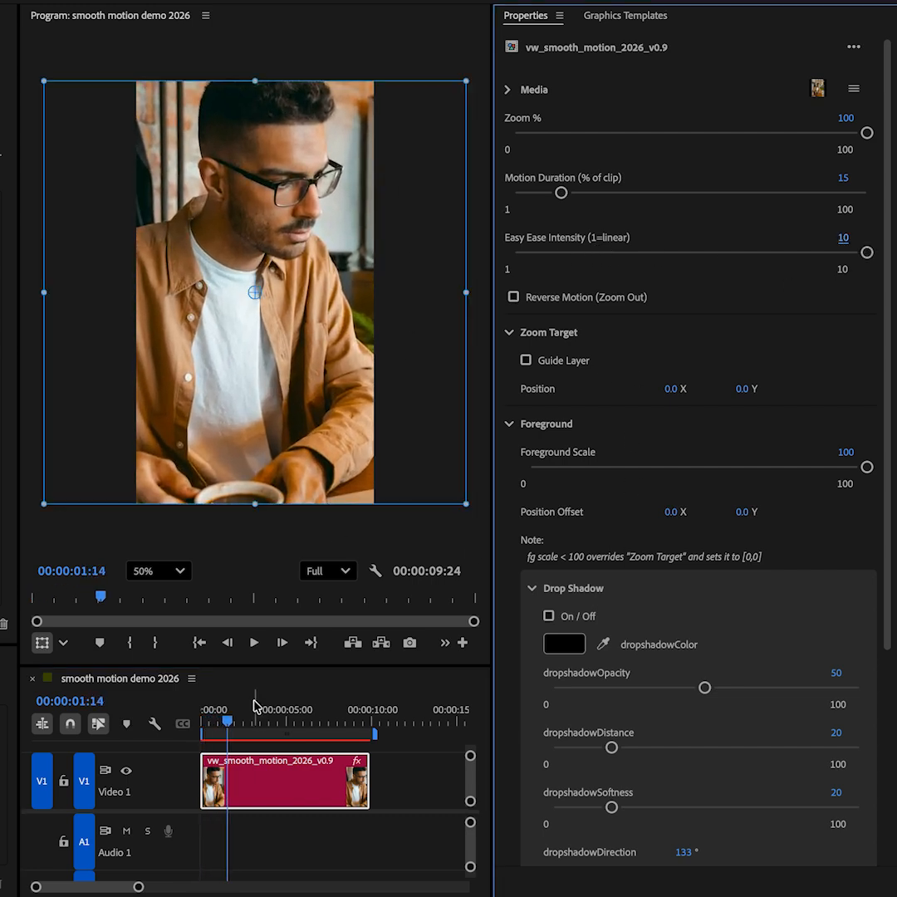
left_click_drag(246, 720, 40, 723)
key("space")
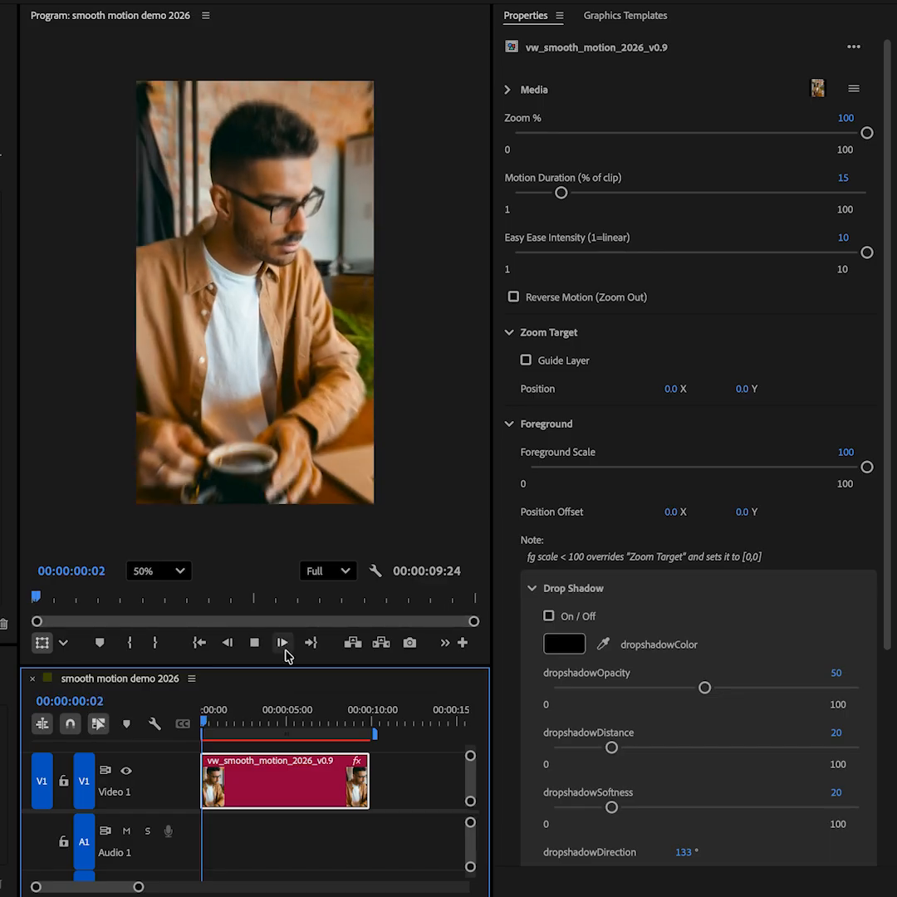
key("space")
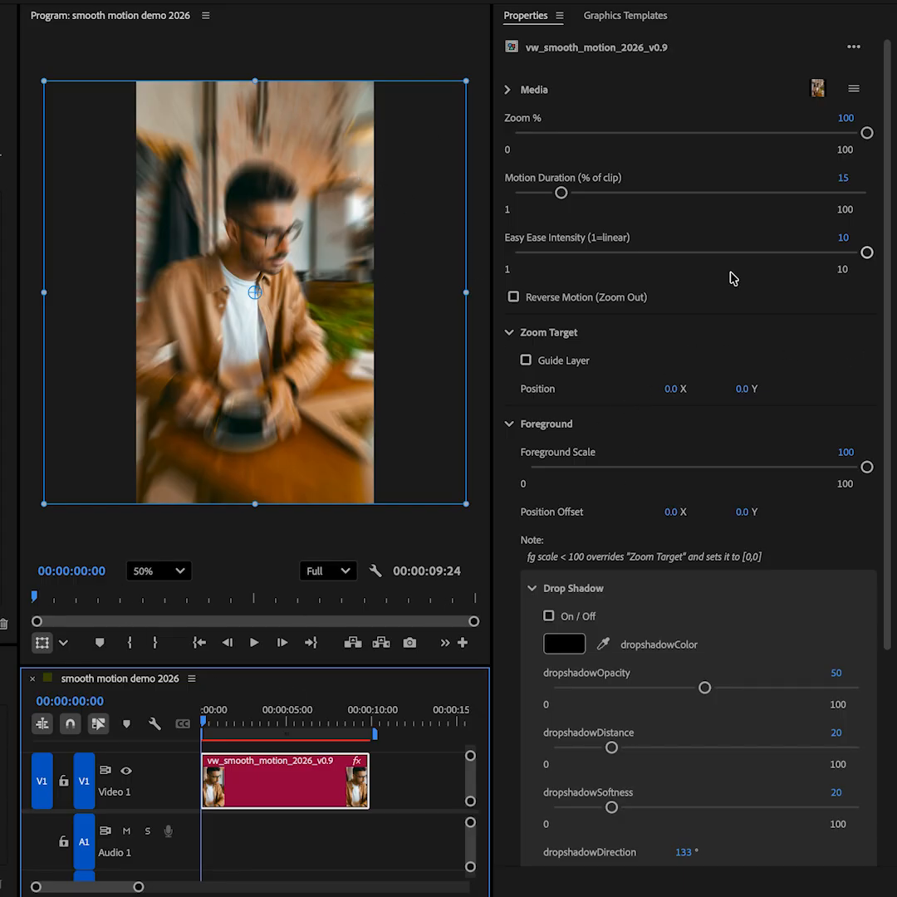
key("space")
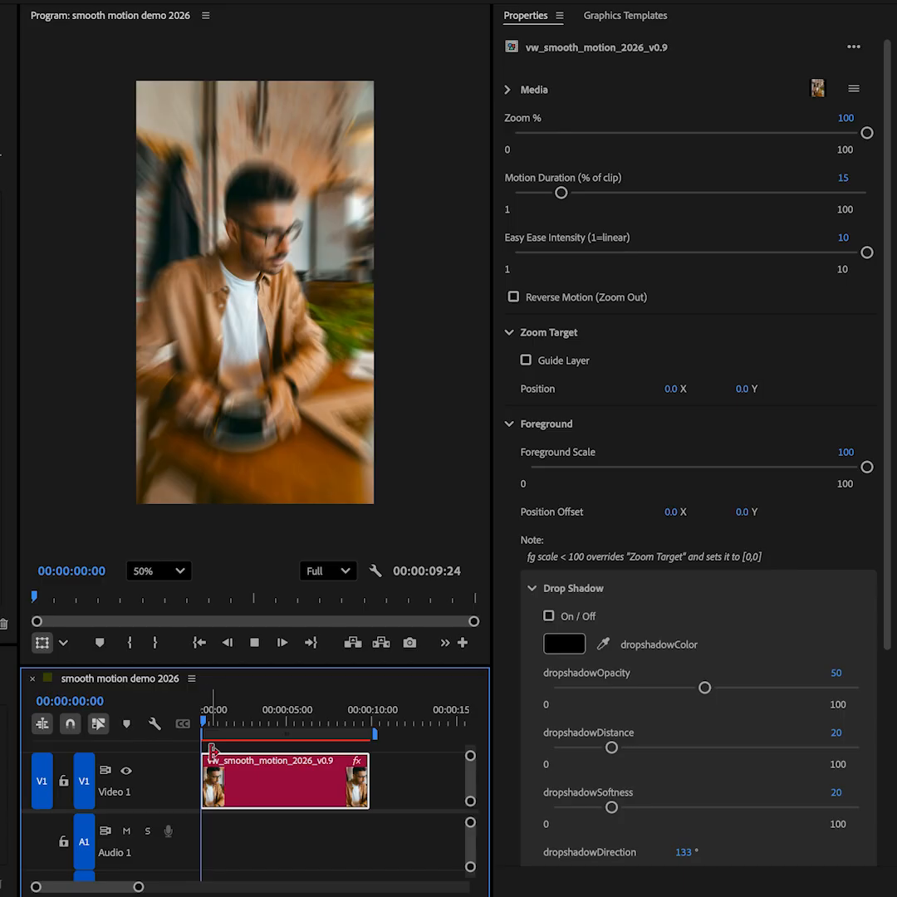
Try Motion Duration at 53% and at 20% of the clip, playing the zoom at each setting
key("space")
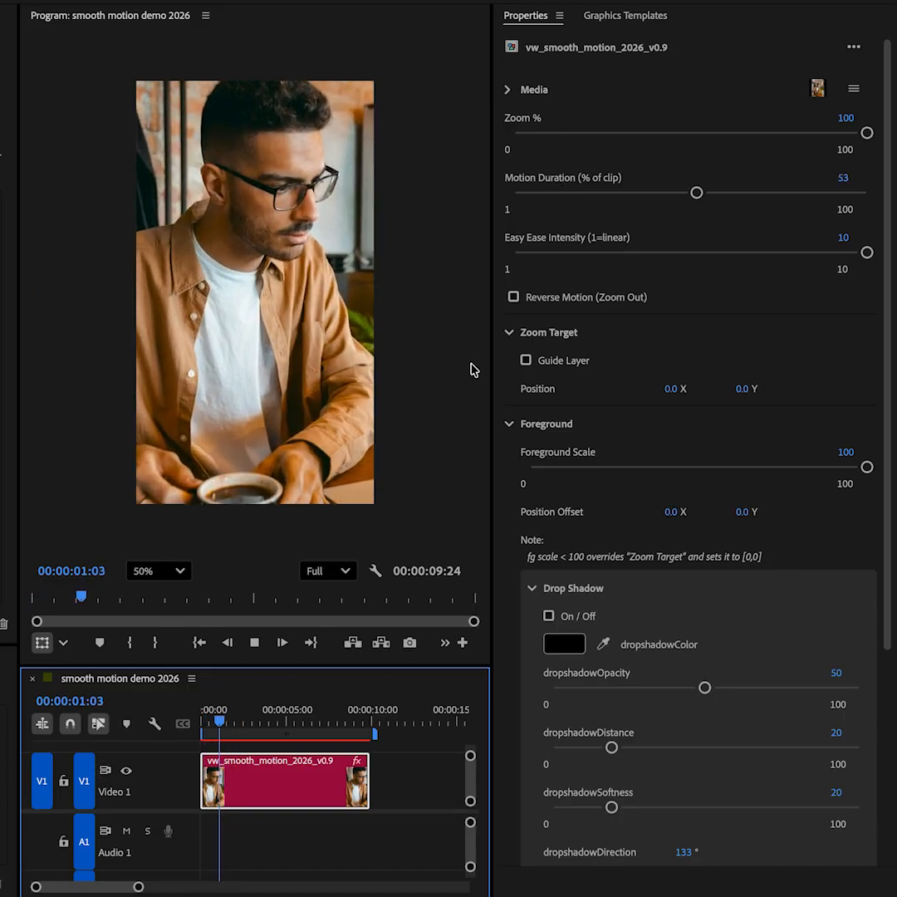
key("space")
left_click_drag(646, 192, 578, 194)
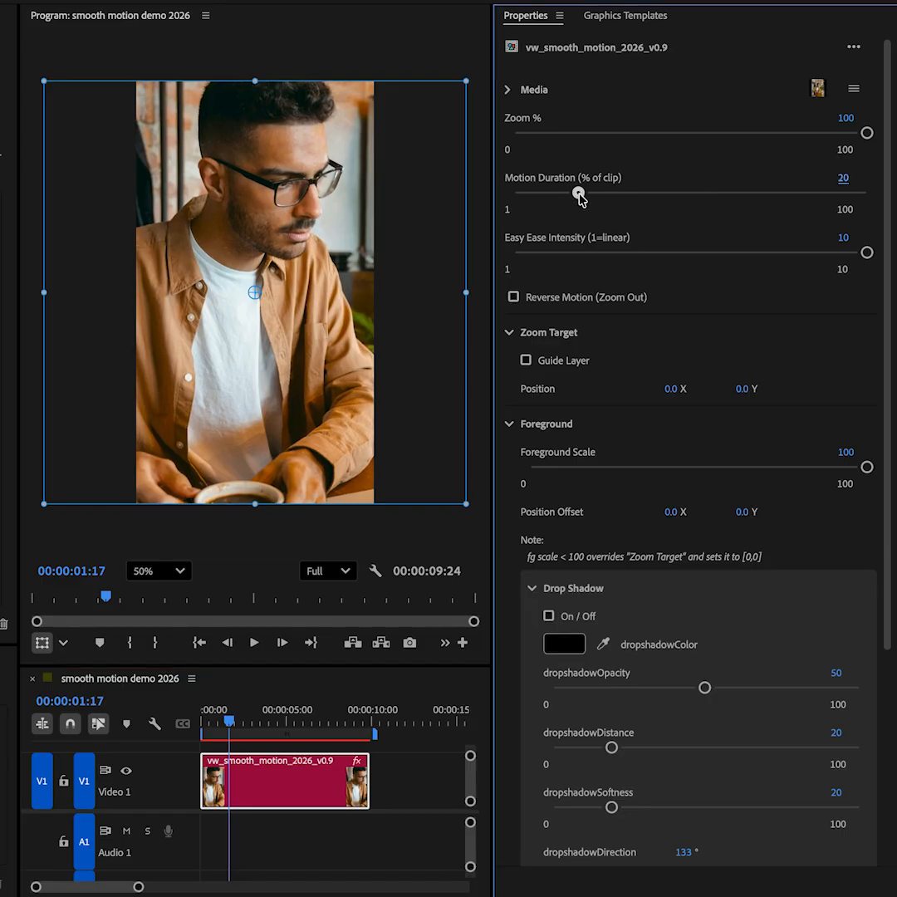
left_click_drag(290, 710, 70, 730)
key("space")
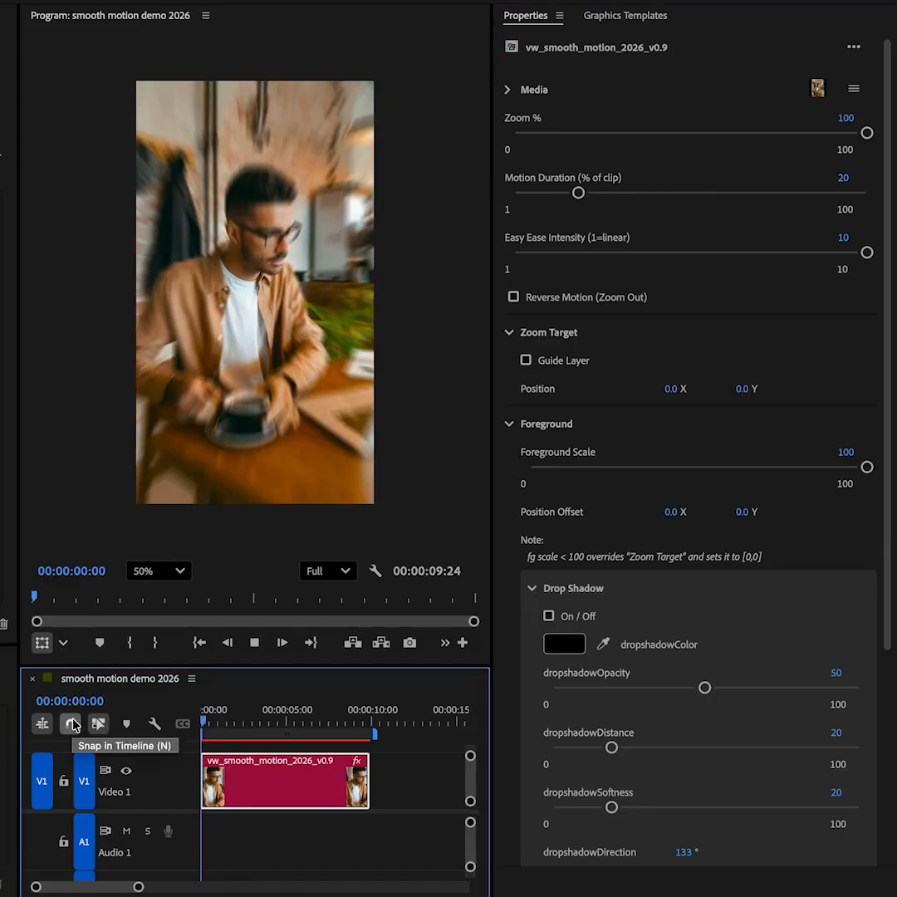
key("space")
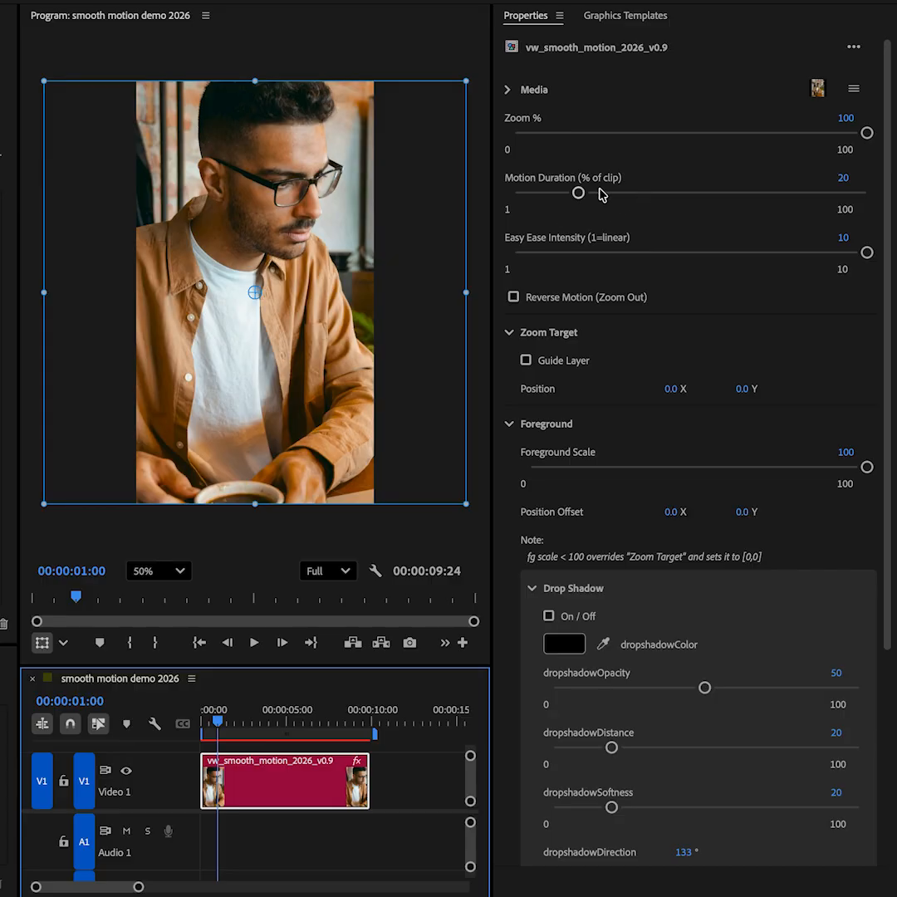
Set Motion Duration to 100% and Easy Ease Intensity to 1, and scrub the clip back to its start
left_click_drag(593, 196, 874, 199)
left_click_drag(702, 254, 510, 254)
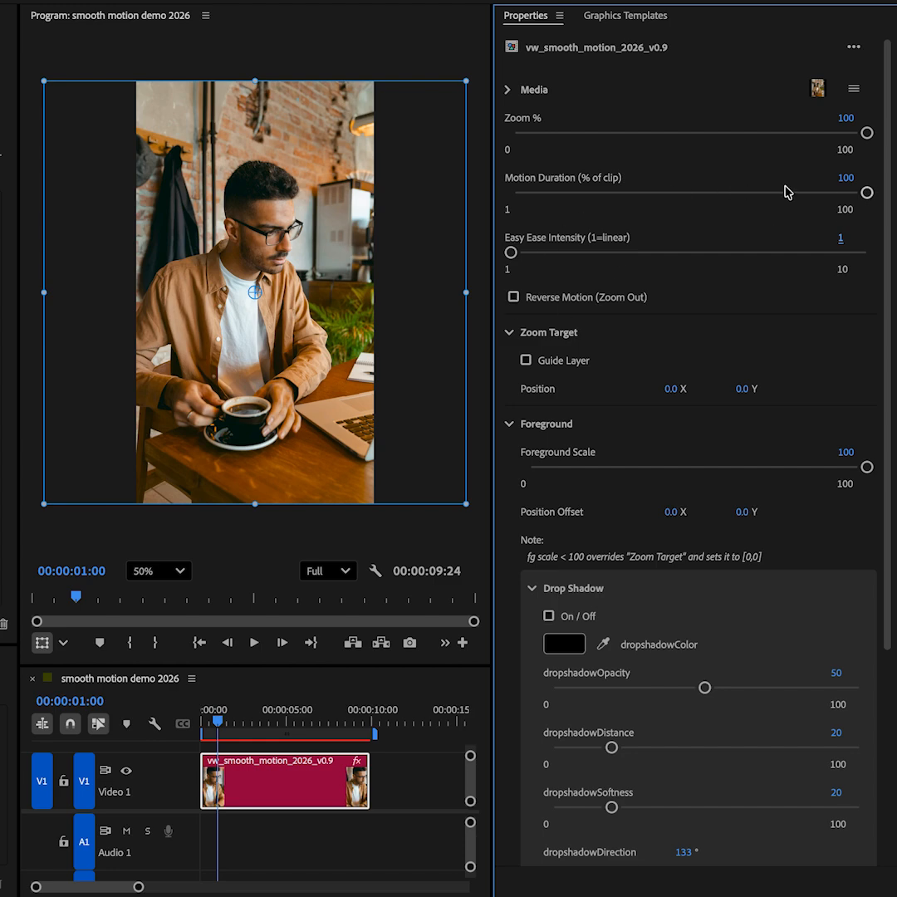
left_click_drag(328, 719, 200, 723)
left_click(256, 724)
left_click_drag(256, 729, 202, 727)
Turn on Reverse Motion (Zoom Out), play the clip from its start, and scrub back to the first frame
left_click(514, 296)
left_click_drag(218, 729, 122, 750)
key("space")
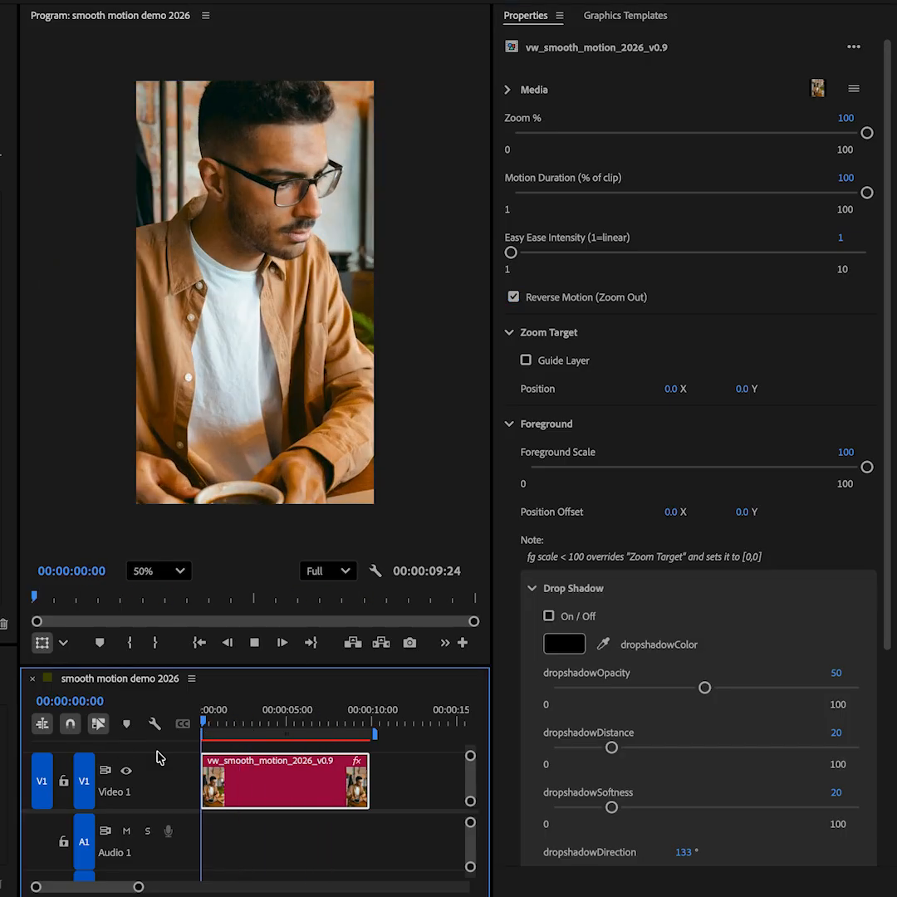
left_click(250, 712)
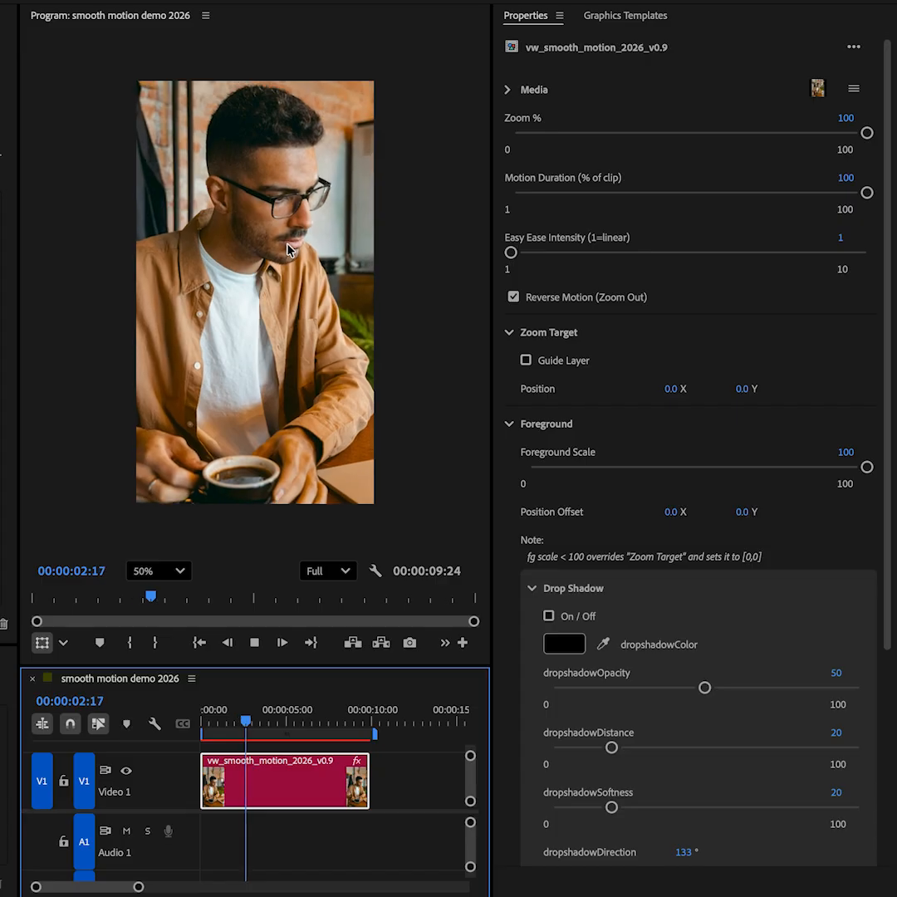
left_click(336, 723)
left_click_drag(336, 722, 101, 715)
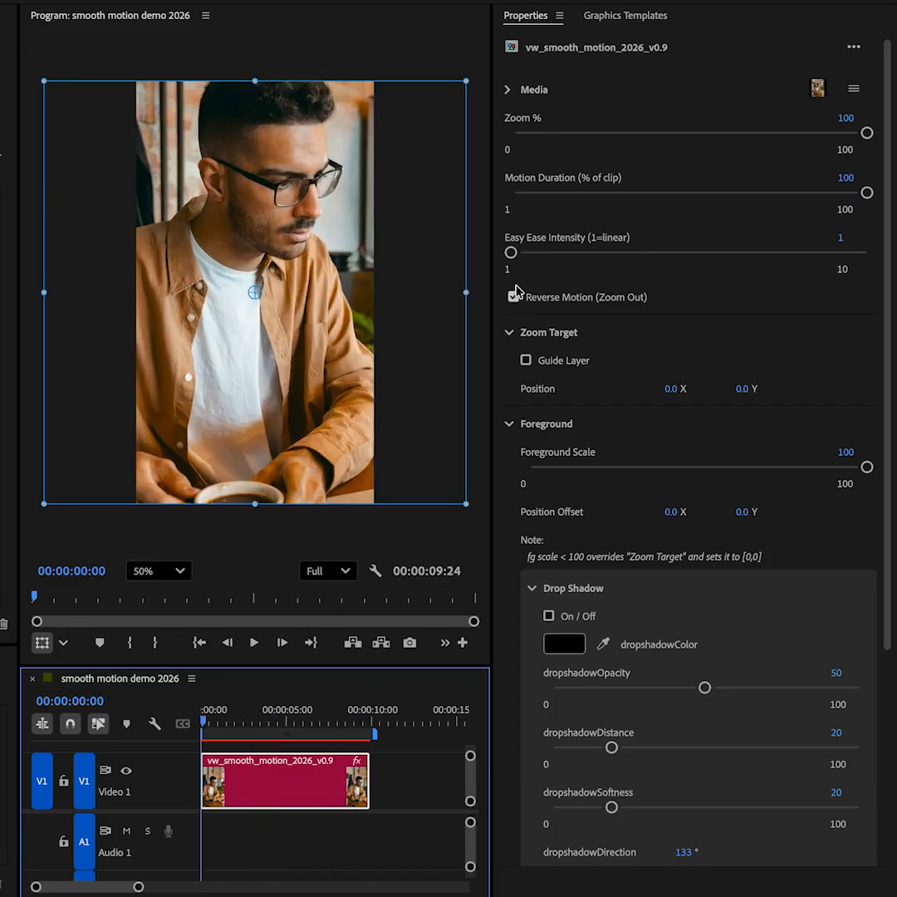
Turn the template's Reverse Motion (Zoom Out) option back off at the start of the clip
left_click(515, 293)
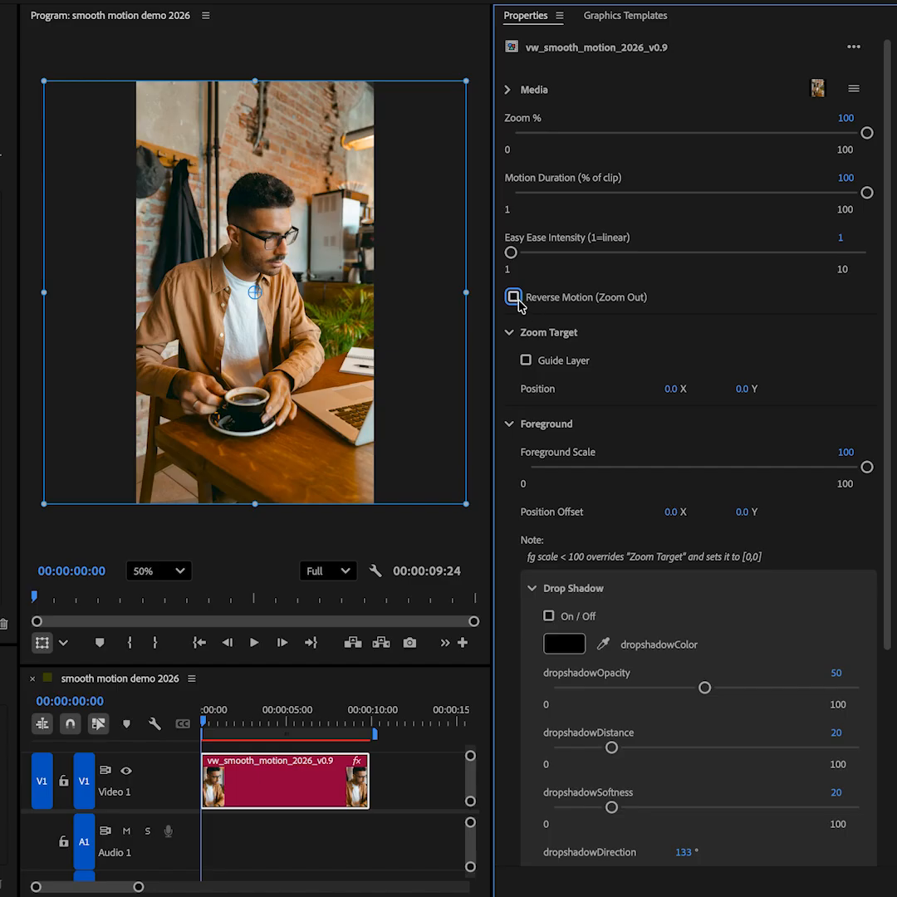
key("shift+3")
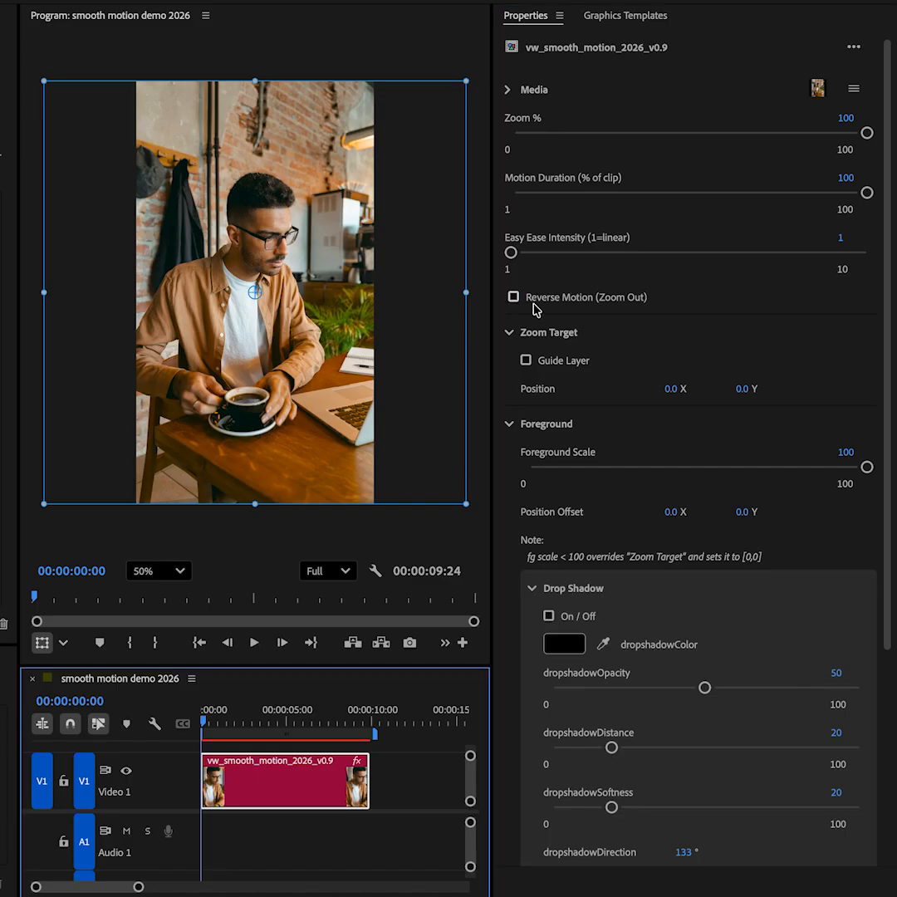
left_click(538, 305)
left_click(545, 308)
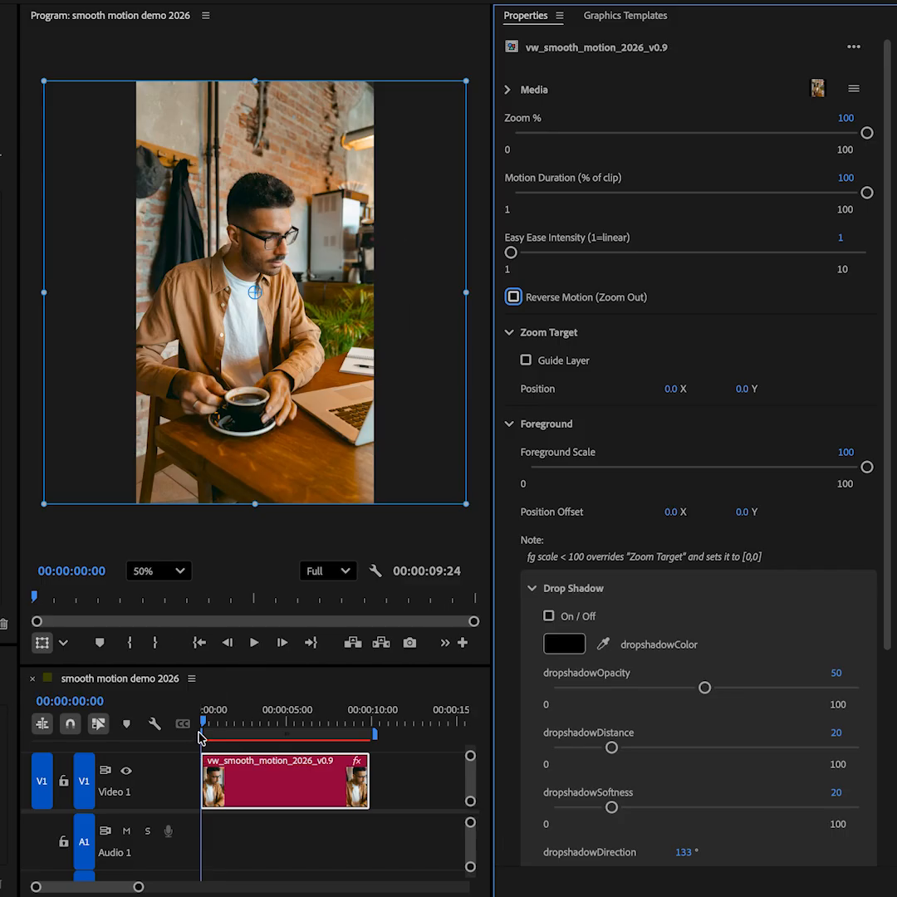
Compare the clip's first and last frames to see where the zoom heads, and return to the start
left_click_drag(206, 731, 123, 736)
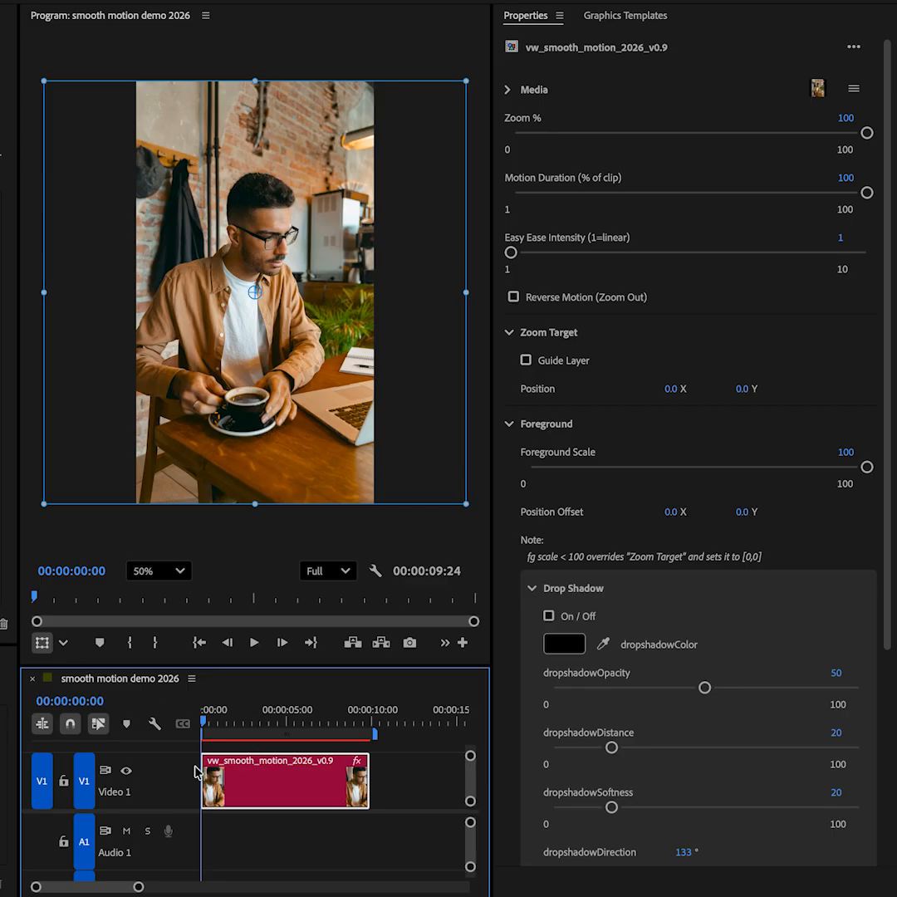
key("End")
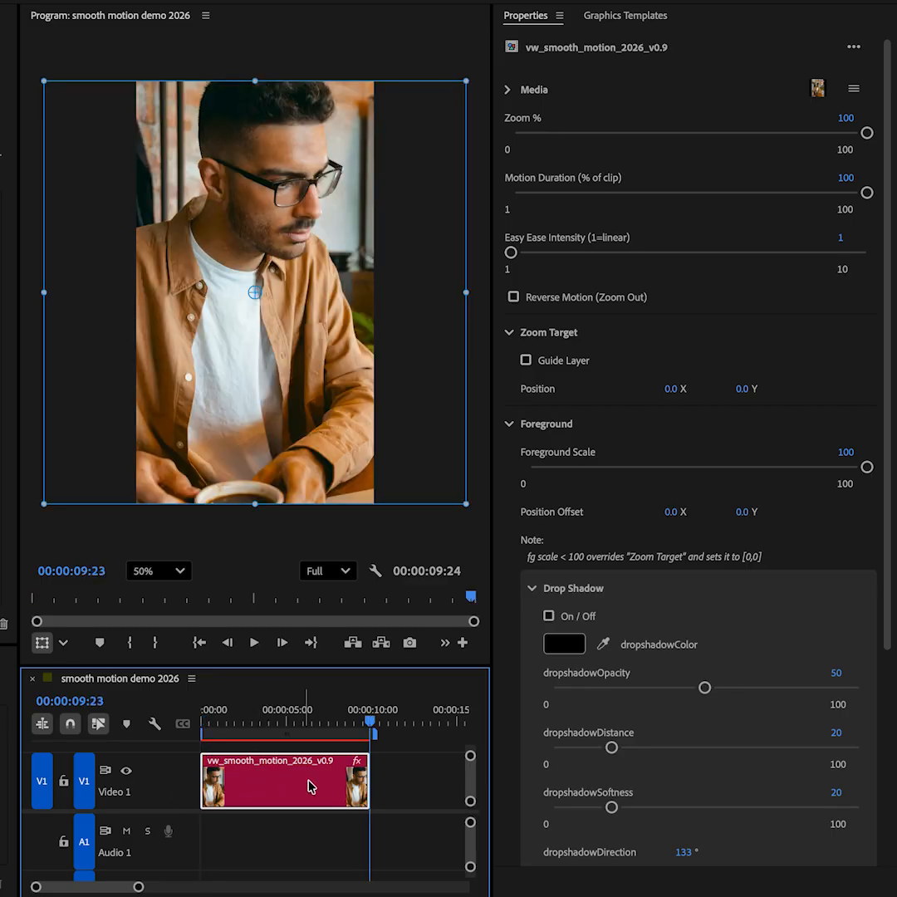
key("Home")
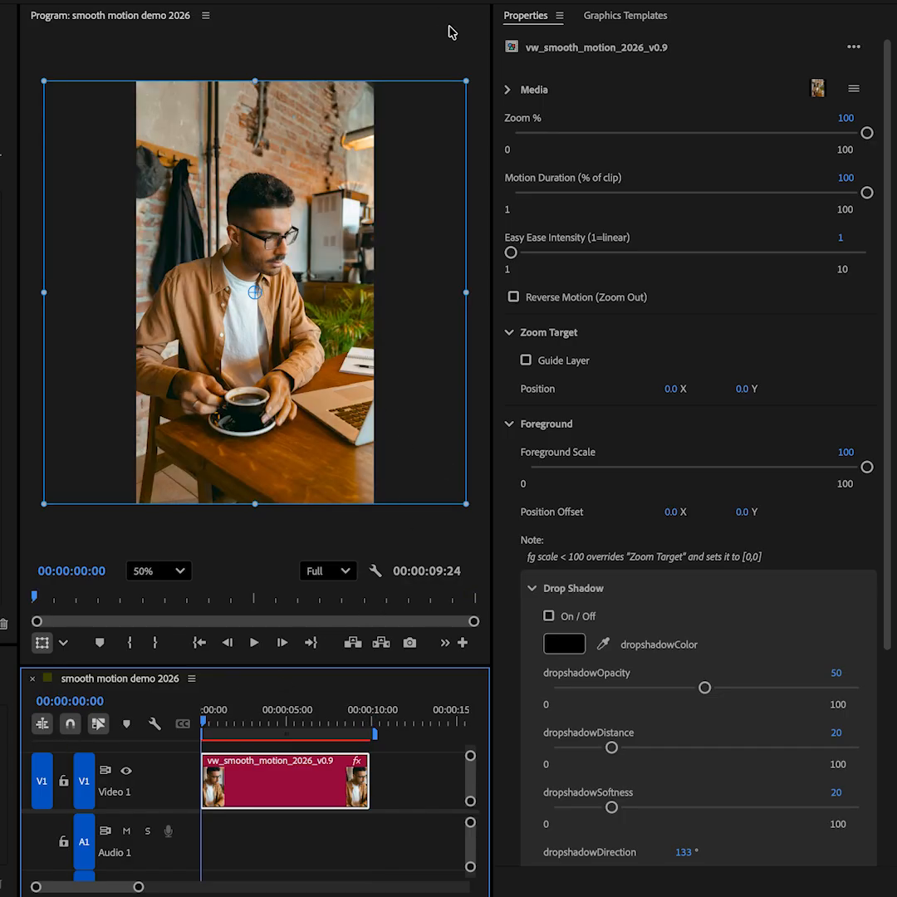
Turn on the Zoom Target's Guide Layer with the playhead at the start of the clip
left_click(508, 333)
left_click(508, 333)
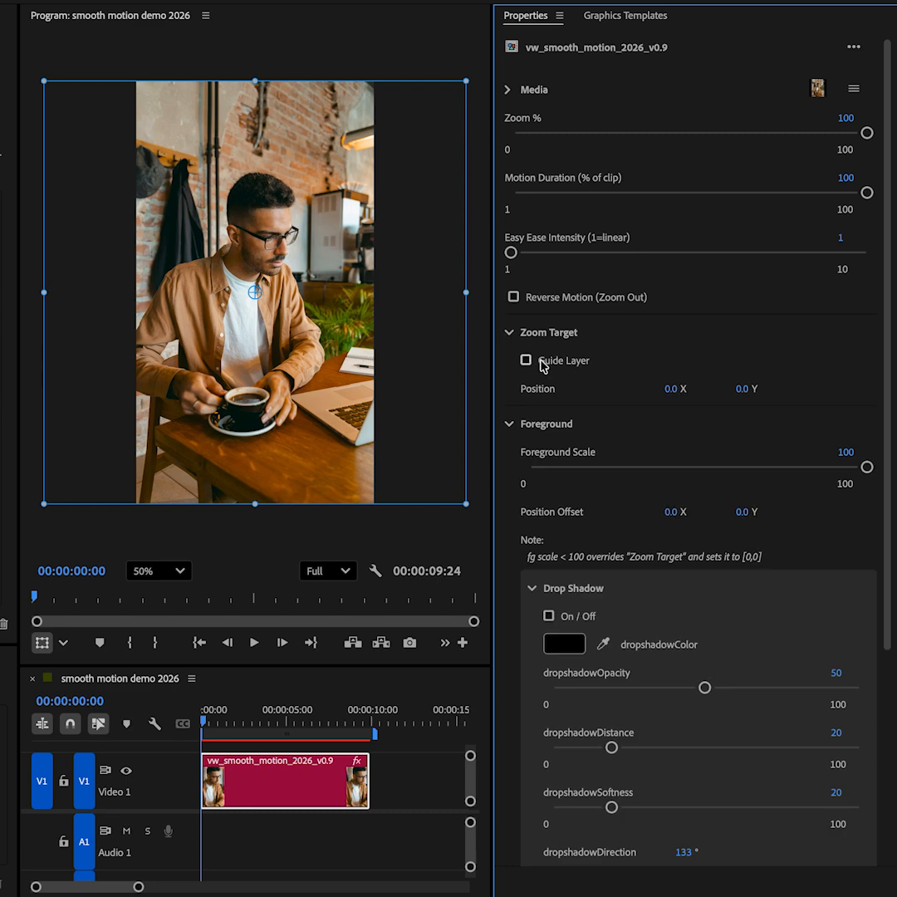
left_click(526, 361)
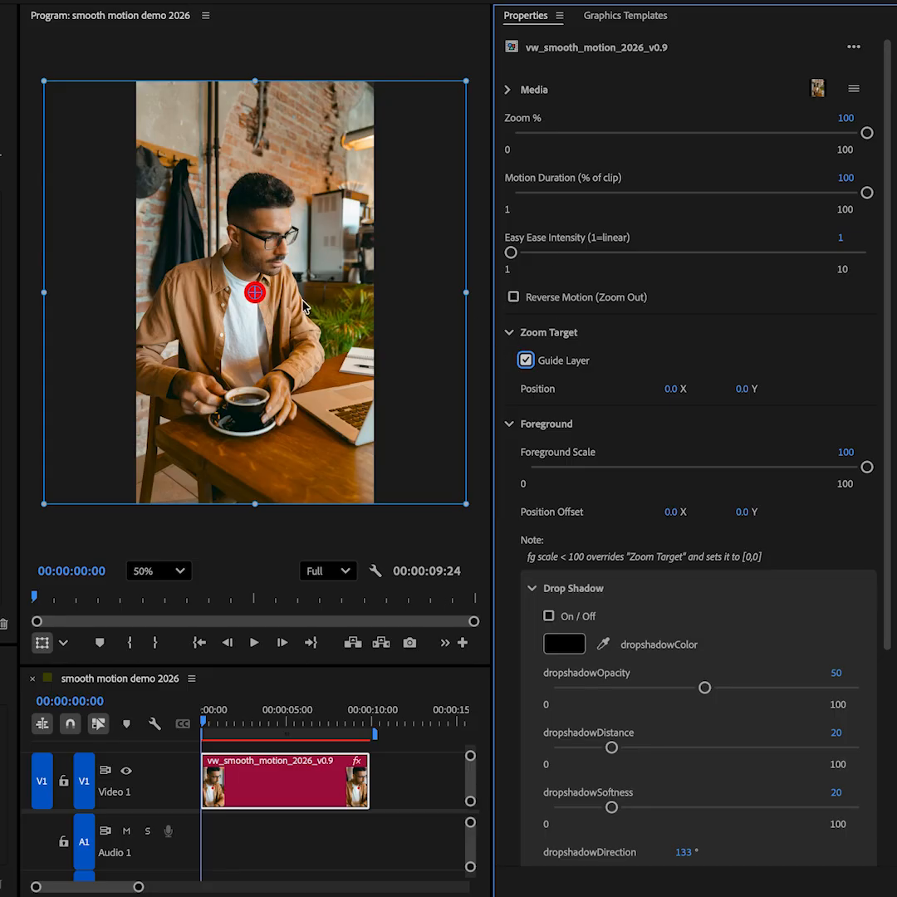
left_click_drag(220, 723, 106, 716)
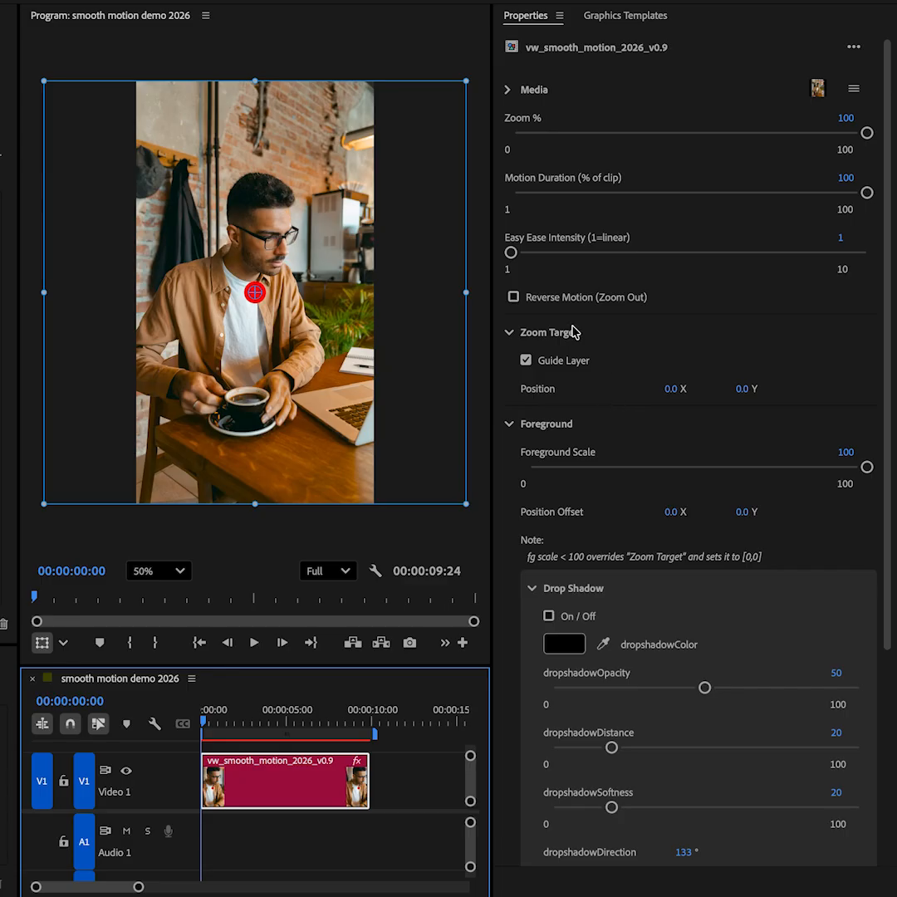
left_click(526, 361)
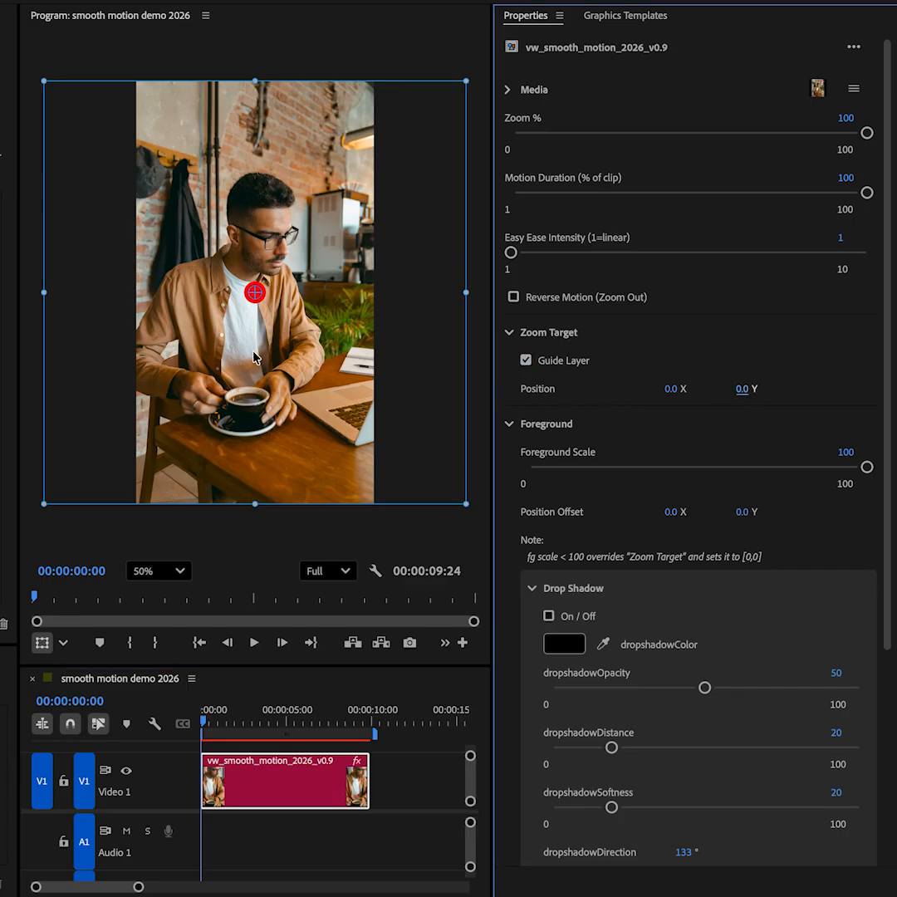
Move the Zoom Target onto the coffee cup at -37, 490, play the clip, and return to its start
left_click_drag(742, 387, 793, 386)
left_click_drag(673, 388, 657, 402)
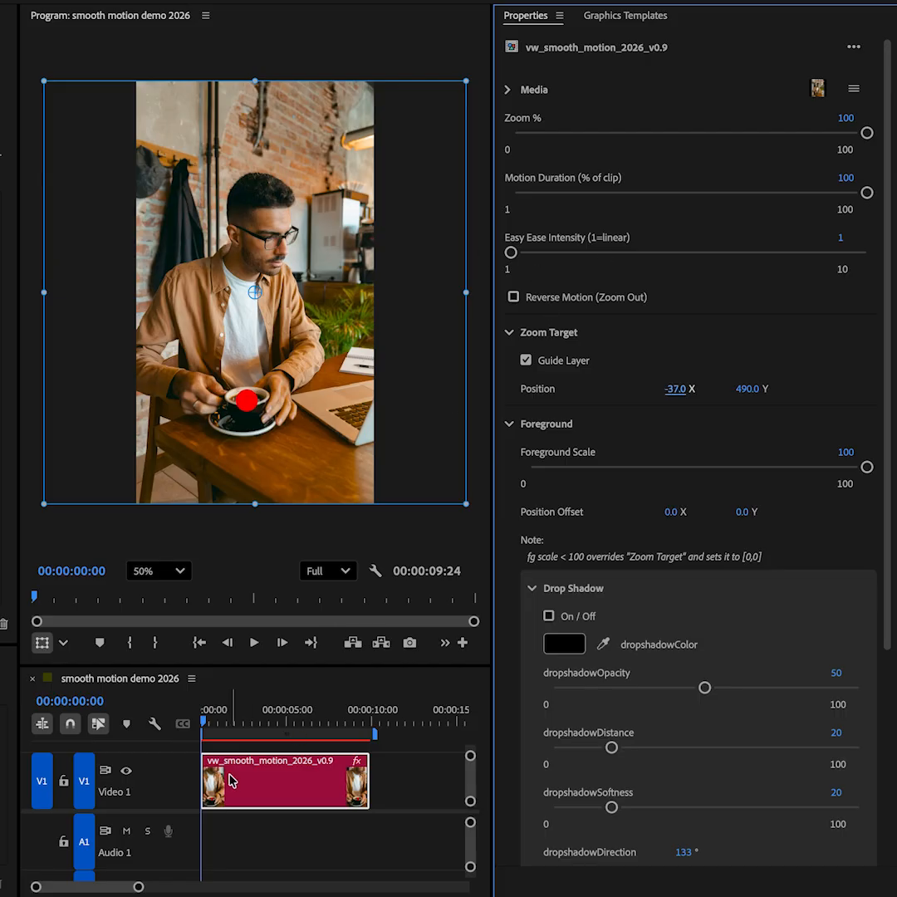
left_click(203, 724)
key("space")
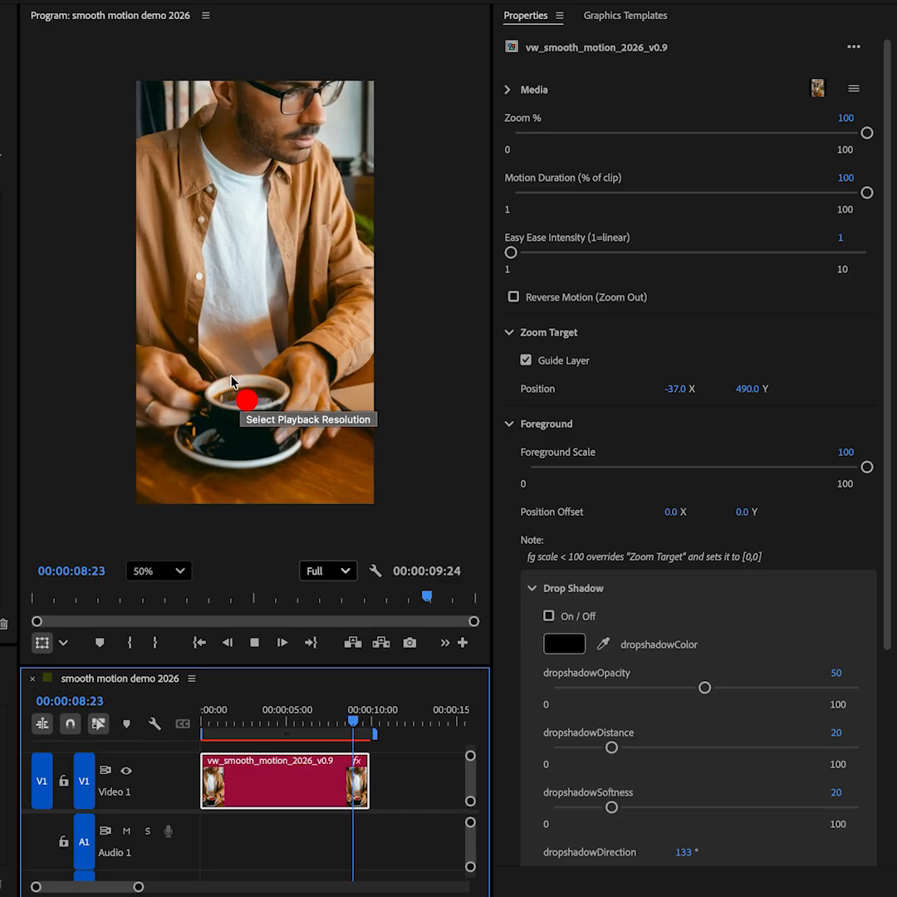
left_click(349, 721)
left_click_drag(348, 723, 132, 731)
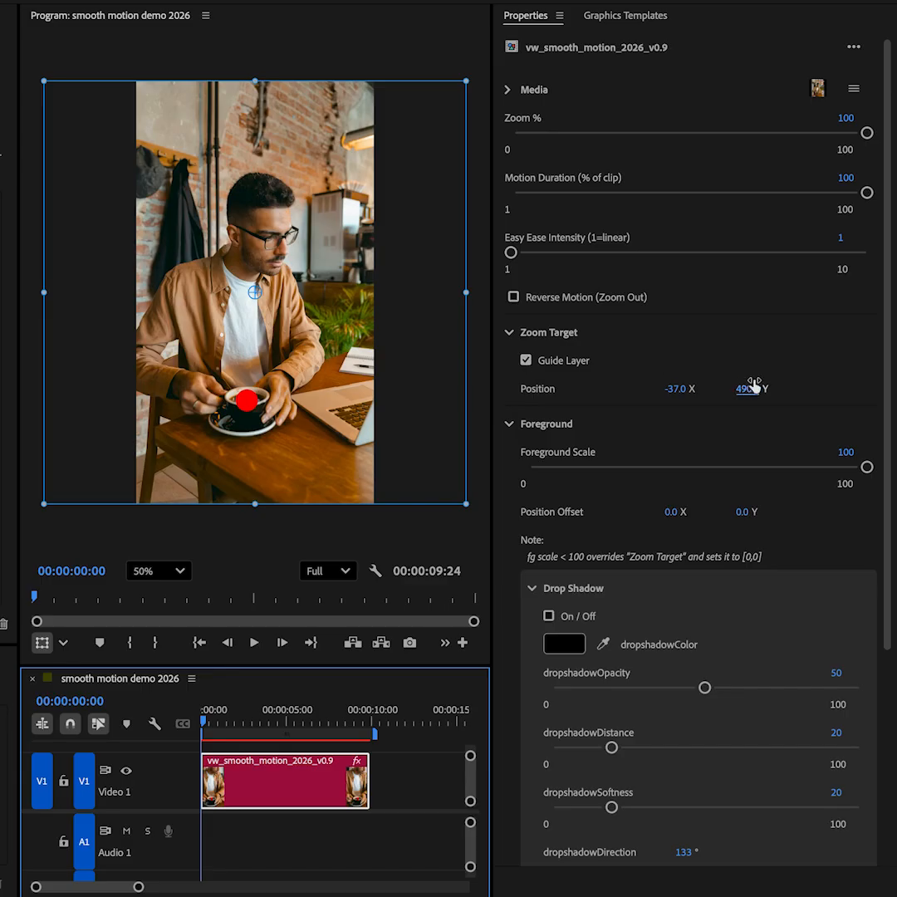
Move the Zoom Target onto the man's face at 70, -260 and play the clip from its start
left_click_drag(752, 391, 679, 388)
left_click(200, 724)
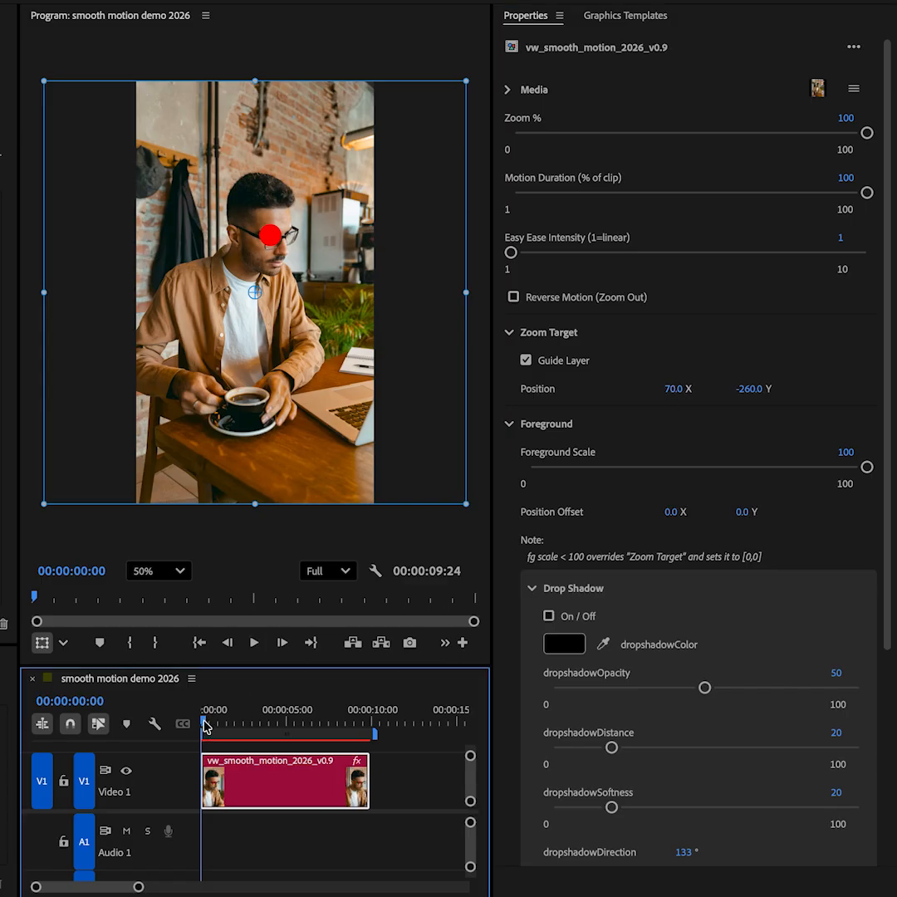
key("space")
key("space")
Turn off the Zoom Target's Guide Layer and play the clip to preview the zoom without the marker
left_click(527, 360)
key("space")
left_click(526, 359)
left_click(229, 719)
key("space")
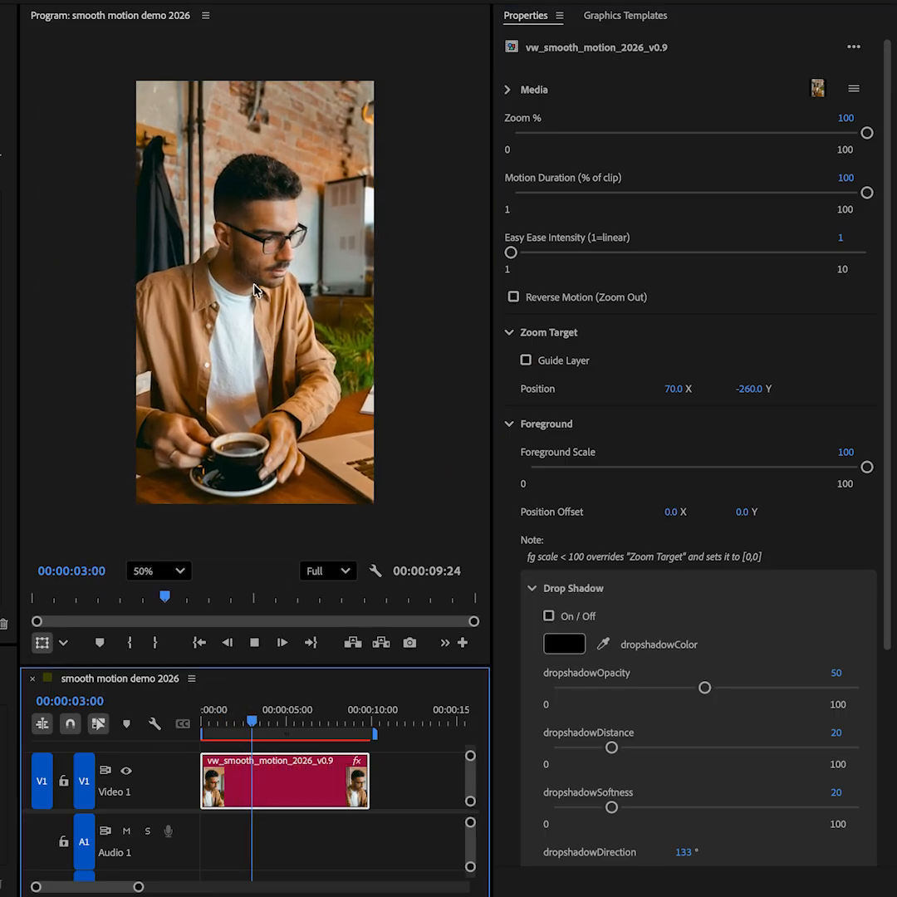
key("space")
Fine-tune the Zoom Target position to 86, -244 with the Guide Layer shown, and finish with the Guide Layer off
left_click(526, 361)
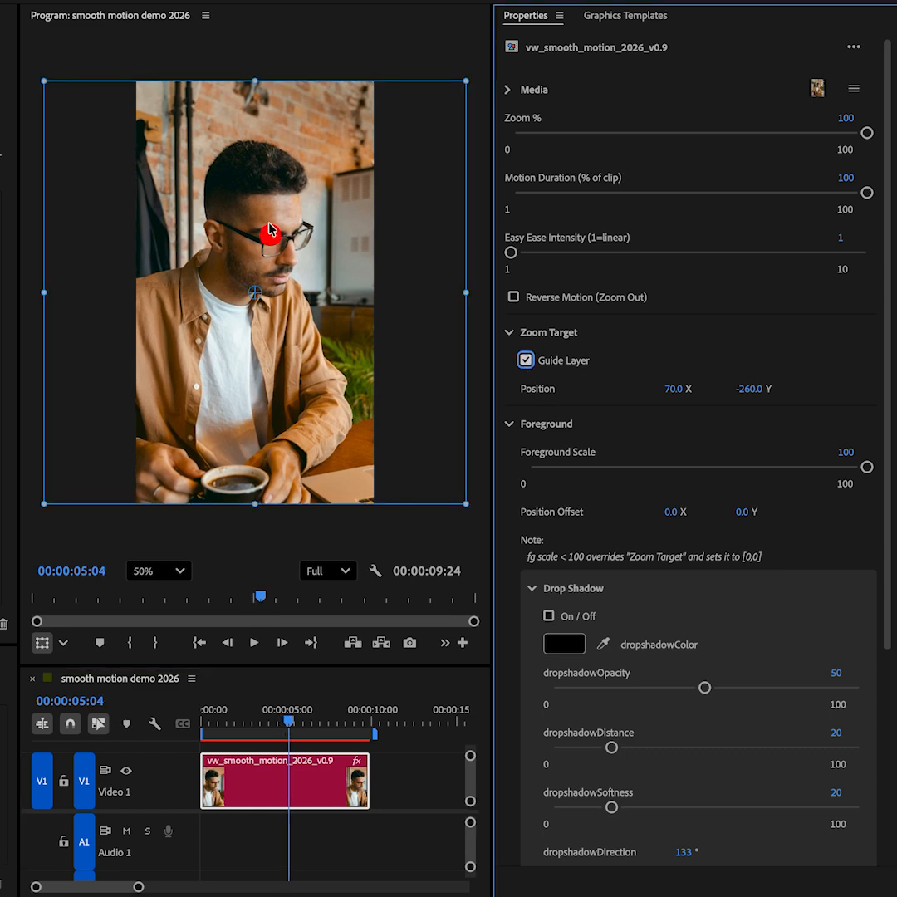
mouse_move(761, 393)
left_mouse_down()
mouse_move(837, 400)
mouse_move(750, 416)
left_mouse_up()
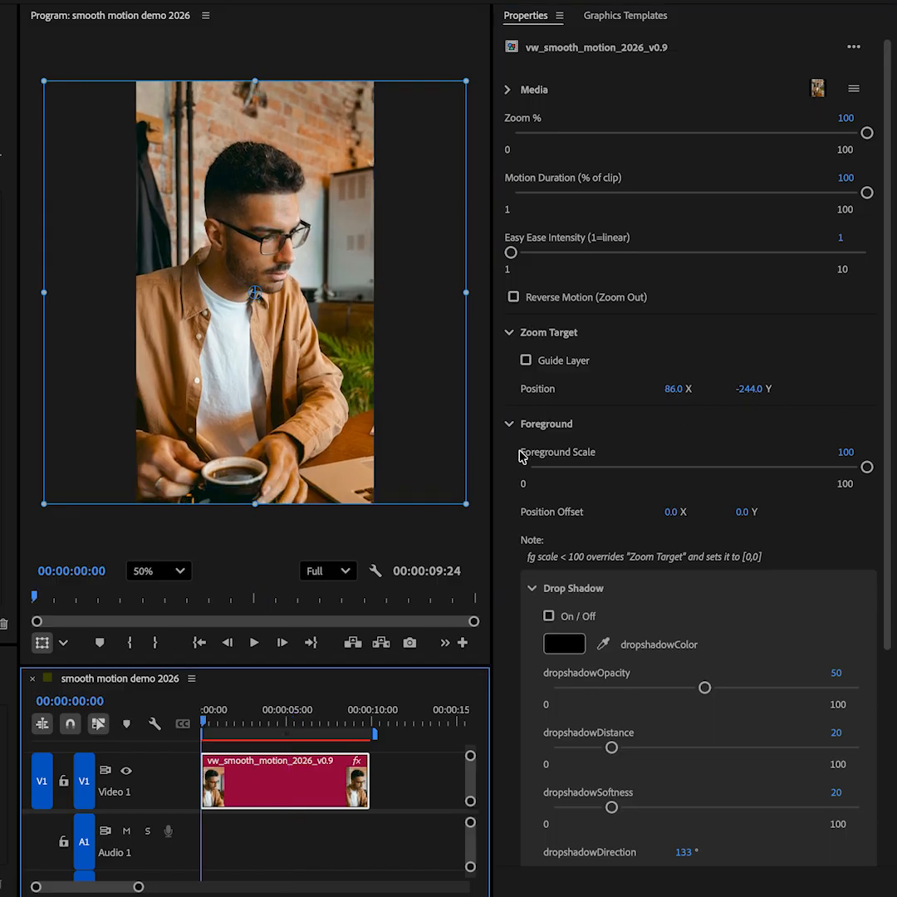
Reduce the Foreground Scale to 50 and scrub the clip to preview the smaller photo over its blurred background
scroll(521, 455, "down", 2)
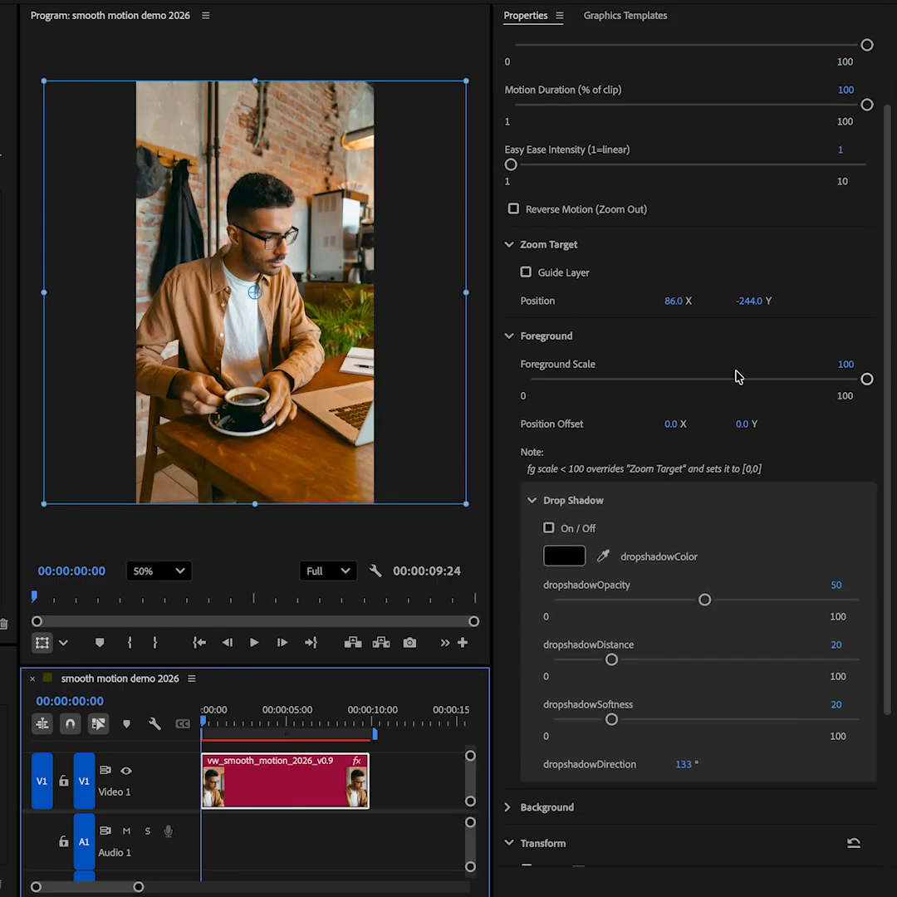
left_click_drag(846, 366, 727, 369)
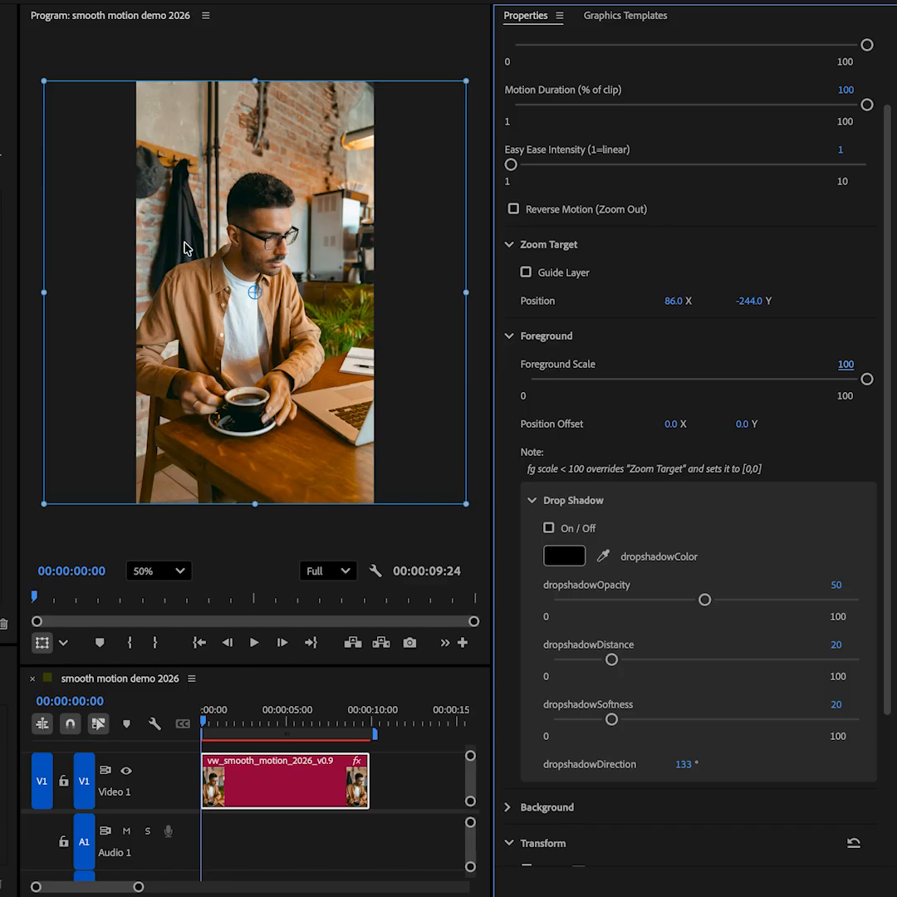
left_click(703, 379)
left_click_drag(693, 380, 695, 385)
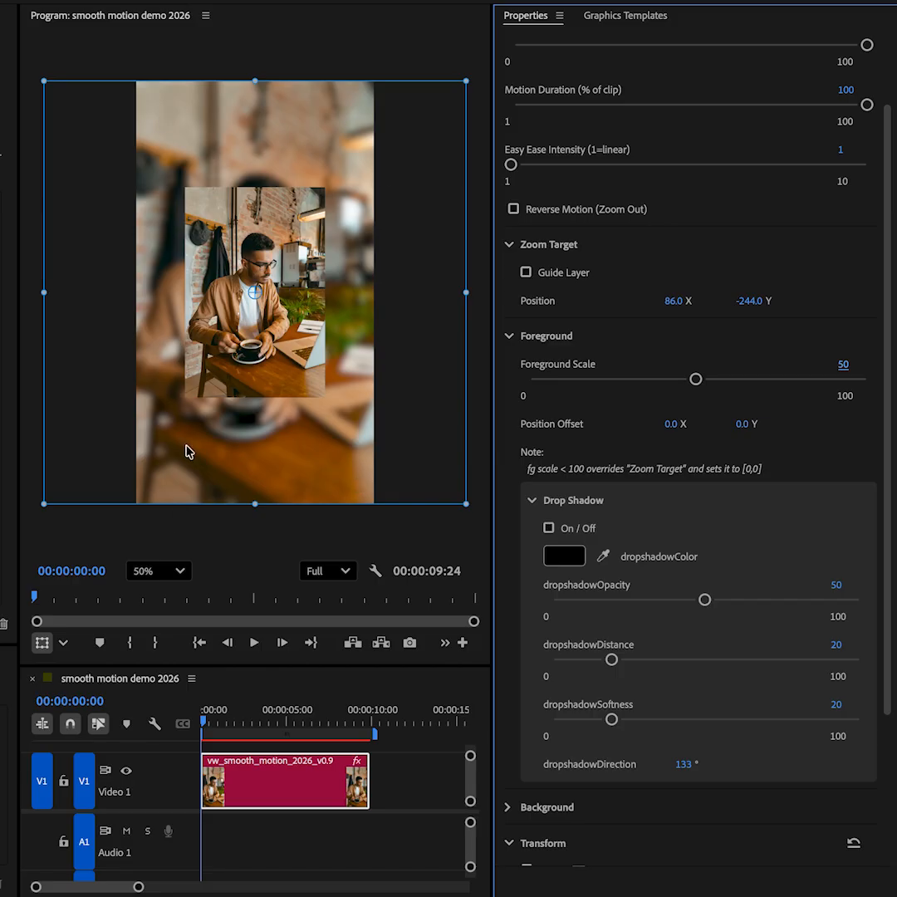
left_click_drag(241, 732, 196, 734)
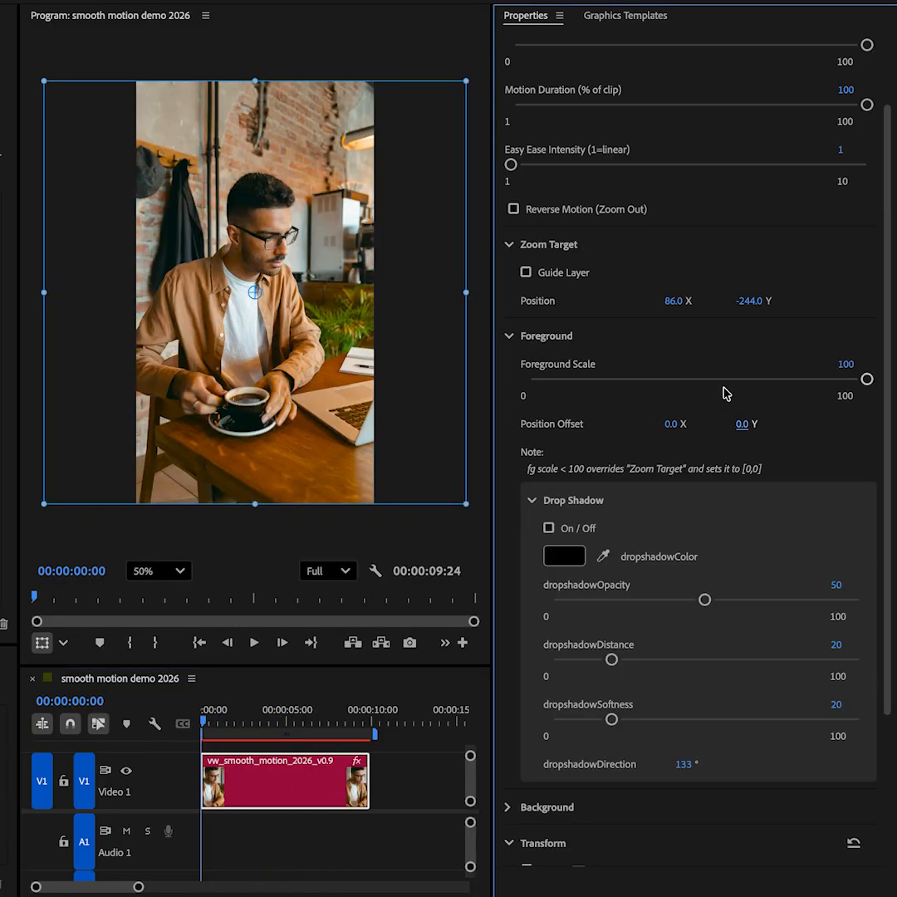
Try the foreground's vertical Position Offset and settle the Foreground Scale at 50
left_click(707, 381)
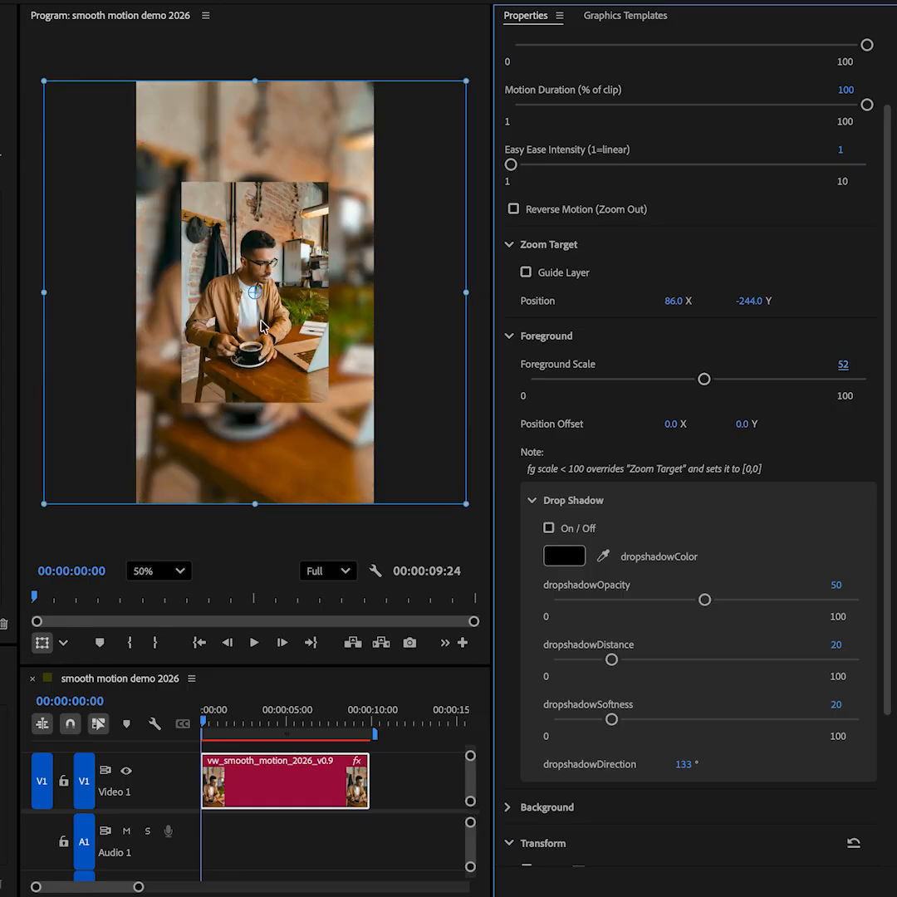
mouse_move(747, 426)
left_mouse_down()
mouse_move(527, 424)
mouse_move(731, 439)
left_mouse_up()
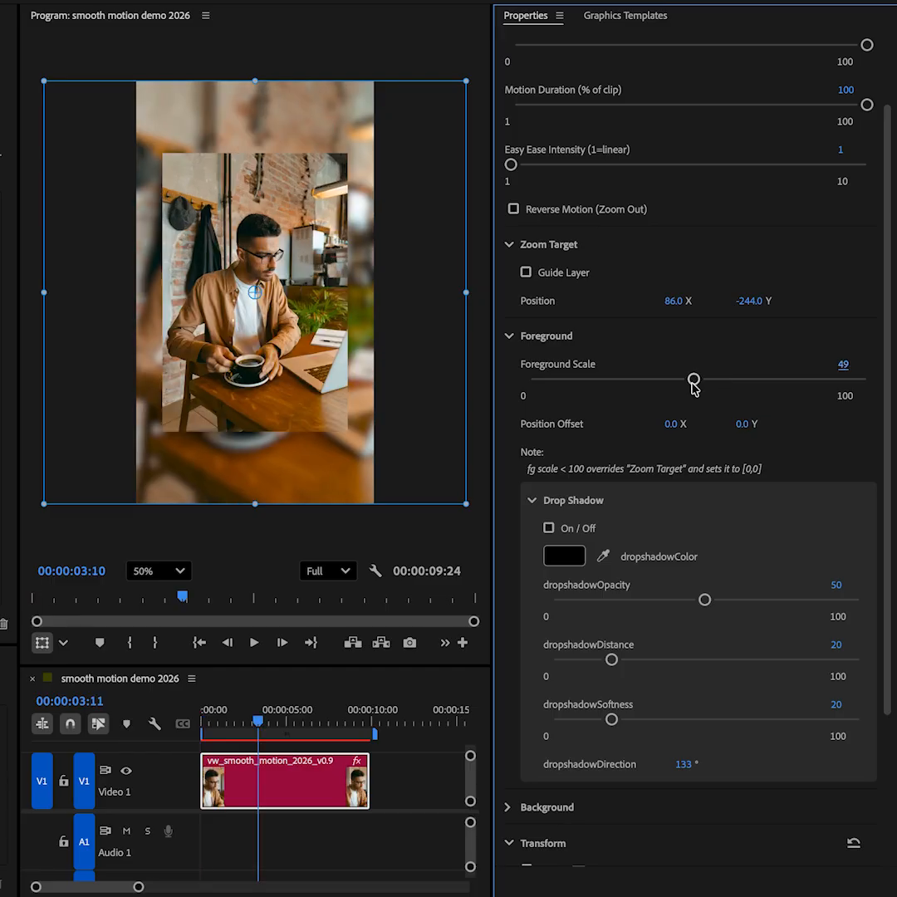
left_click_drag(706, 385, 699, 380)
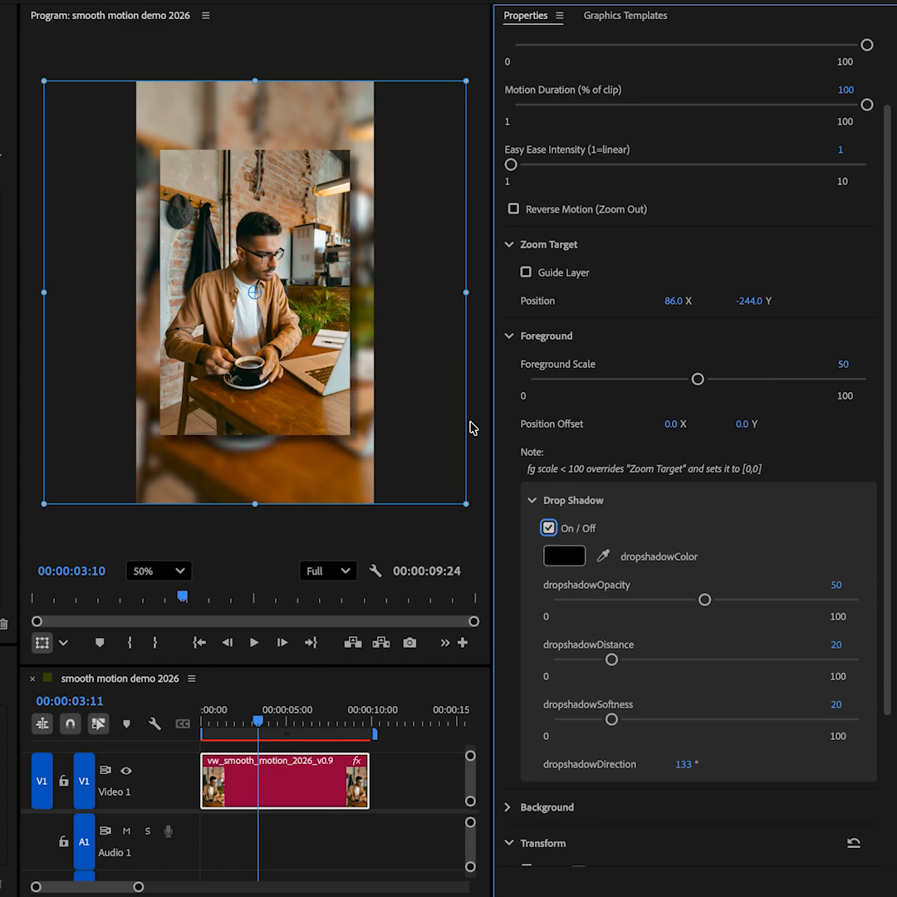
Try a larger dropshadowDistance on the foreground's drop shadow, toggle the shadow to compare, and collapse the Drop Shadow settings
left_click_drag(612, 660, 761, 660)
left_click(548, 528)
left_click(531, 500)
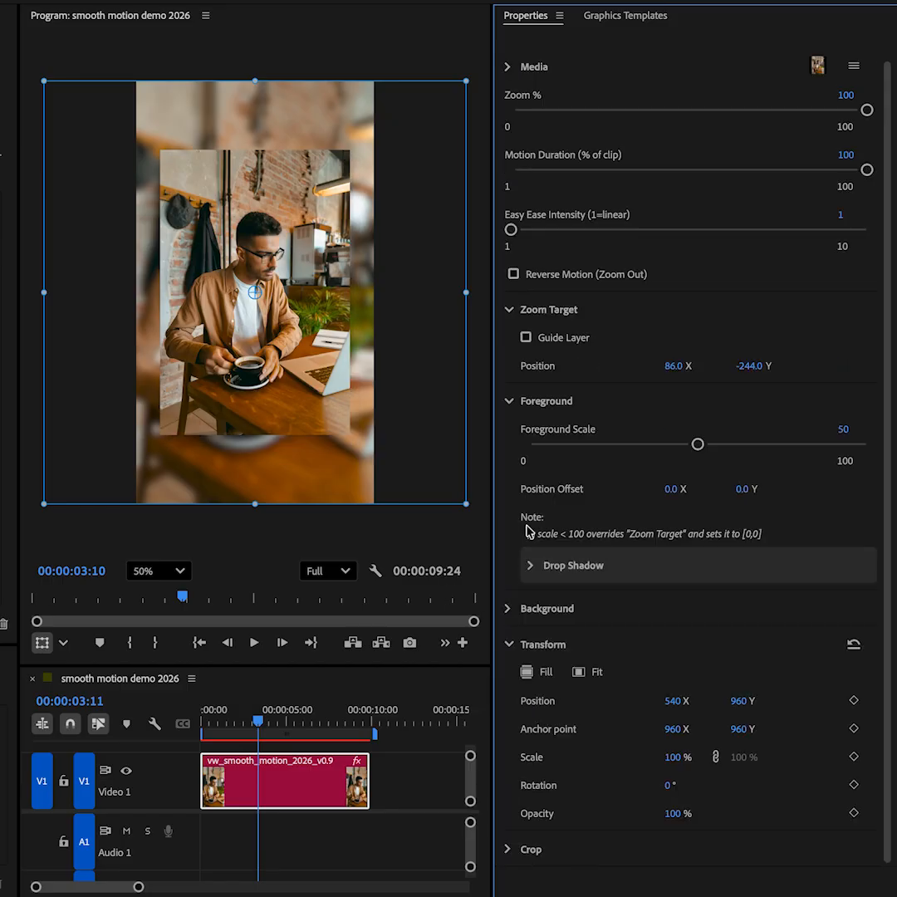
Expand the Background settings, try smaller and larger Background Scale values, and set the scale to 100
left_click(509, 609)
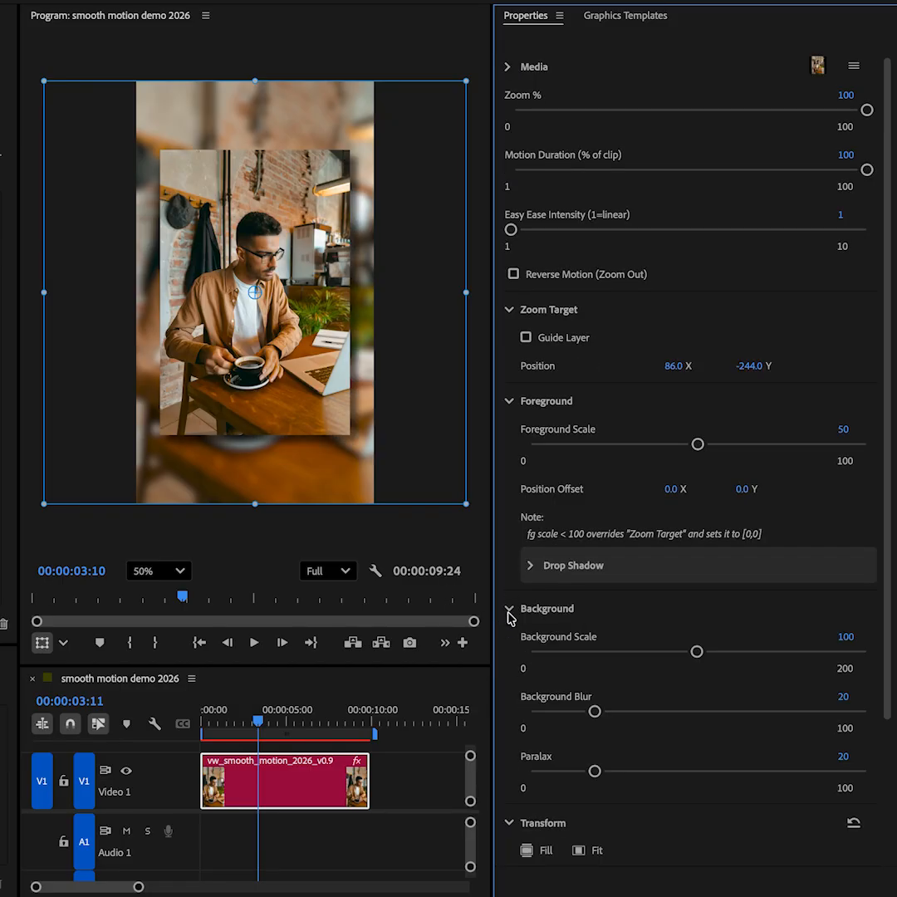
scroll(610, 620, "down", 2)
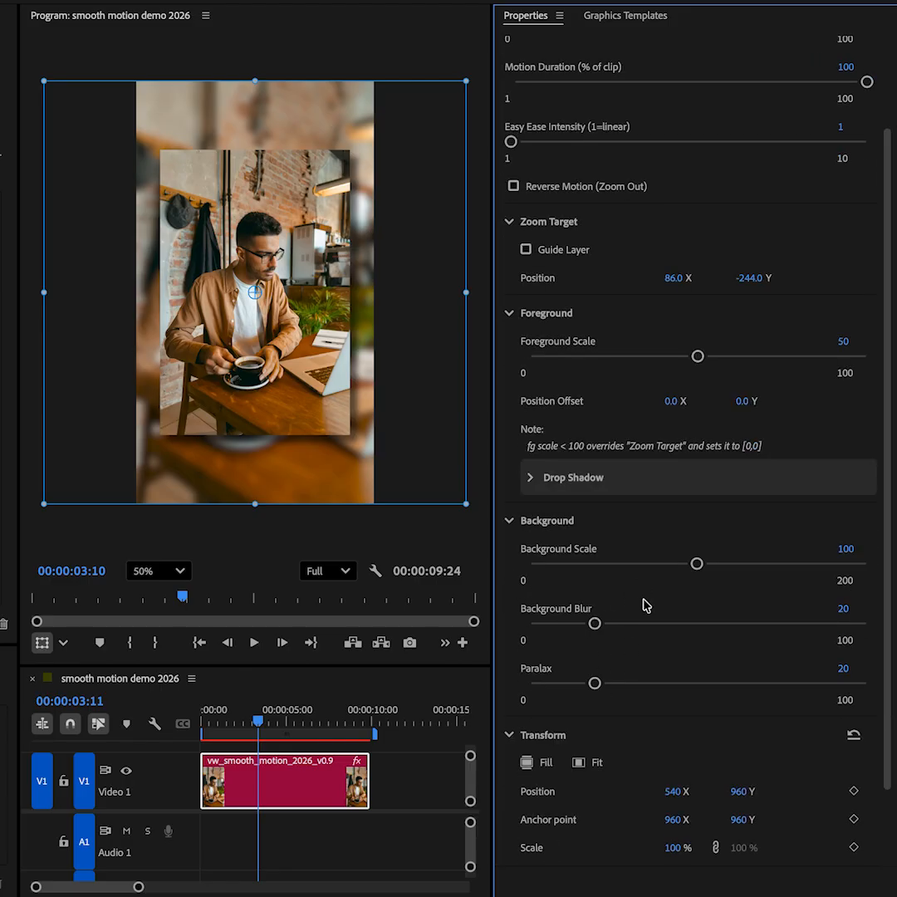
left_click_drag(701, 563, 637, 568)
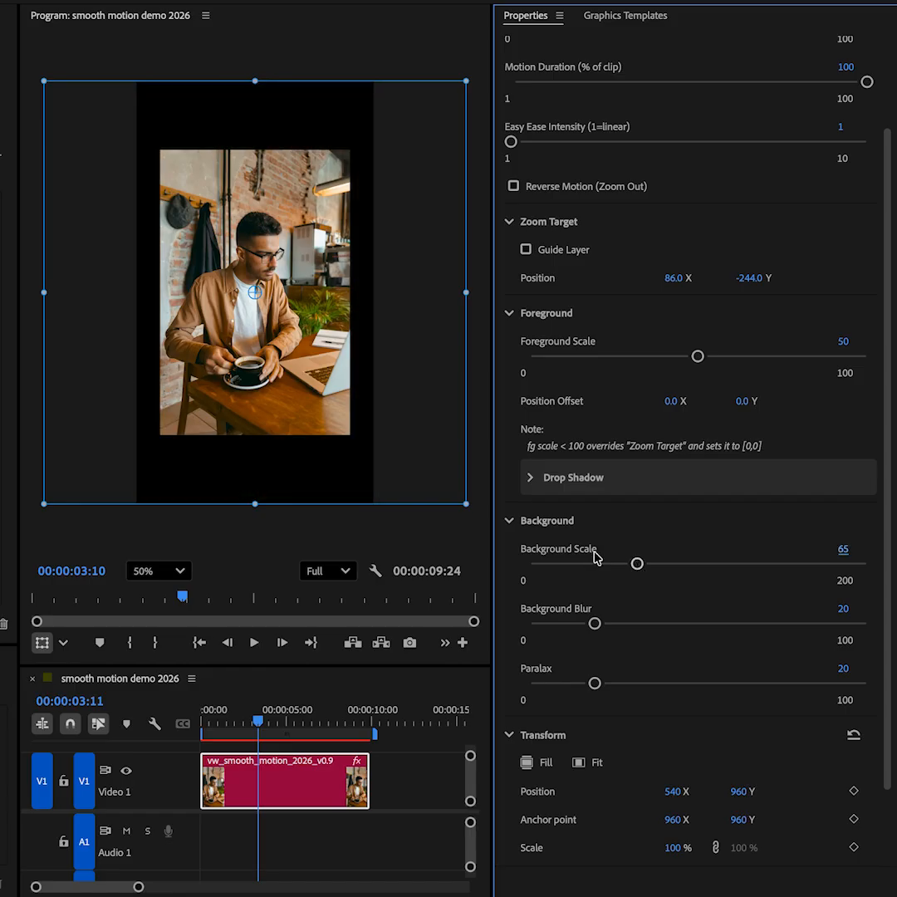
left_click_drag(673, 567, 420, 601)
left_click_drag(577, 570, 869, 568)
left_click(847, 548)
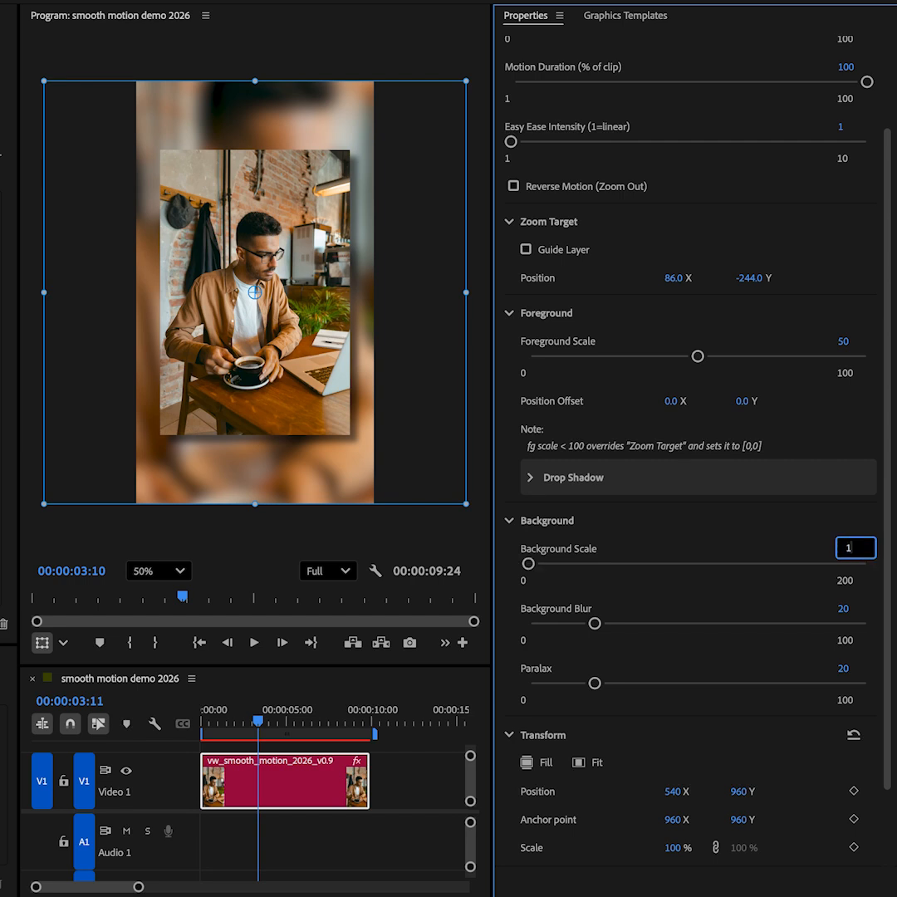
type("100")
key("Return")
Try the Background Blur at 0 and 100, and settle it at 50
left_click_drag(605, 625, 420, 631)
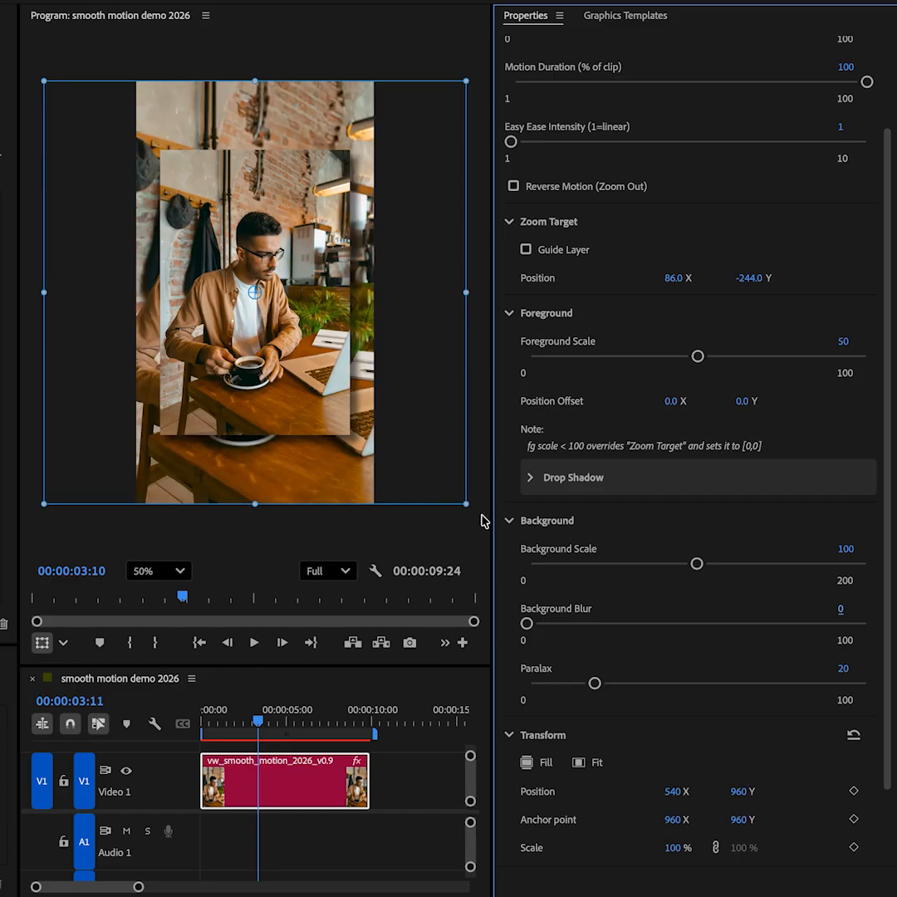
left_click_drag(634, 627, 867, 623)
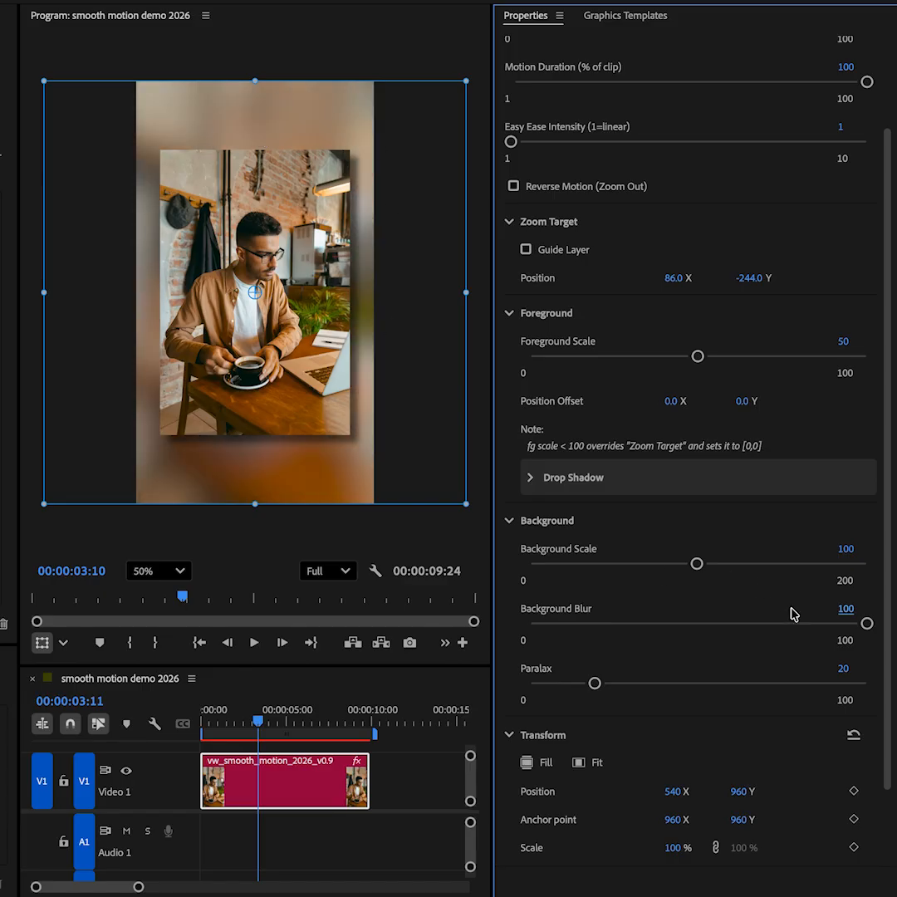
left_click(689, 623)
left_click_drag(693, 624, 699, 629)
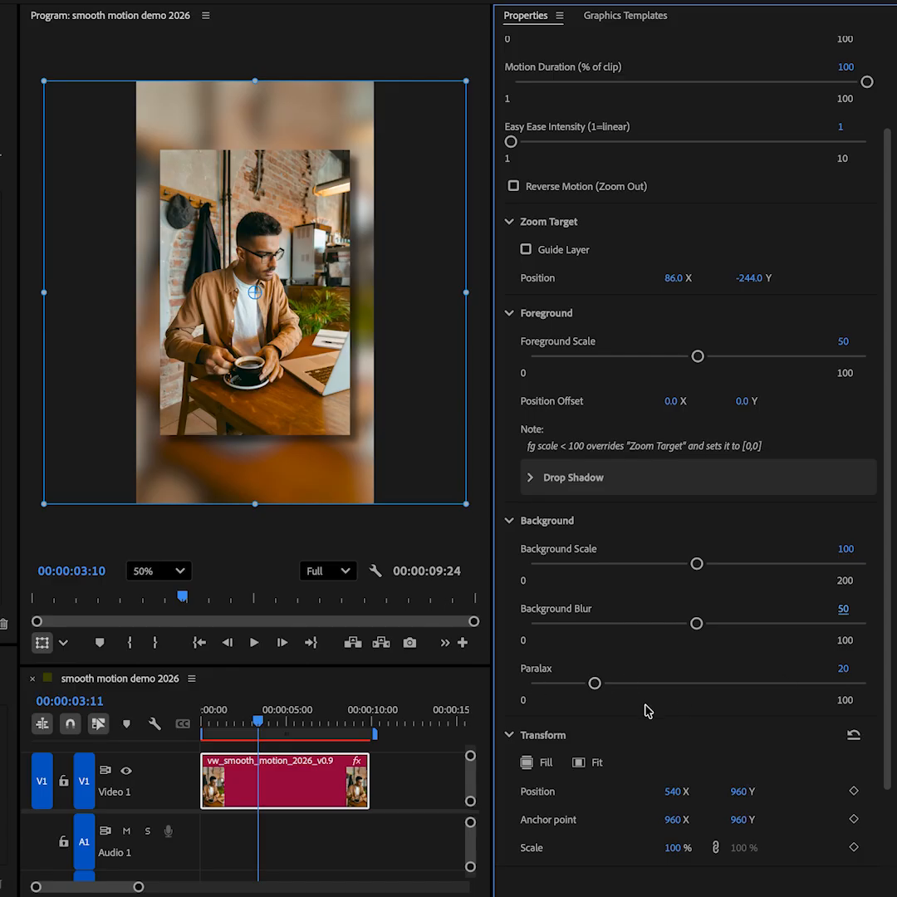
Raise the background's Paralax in stages to 99, scrubbing through the clip's opening to compare the motion
left_click_drag(264, 721, 154, 722)
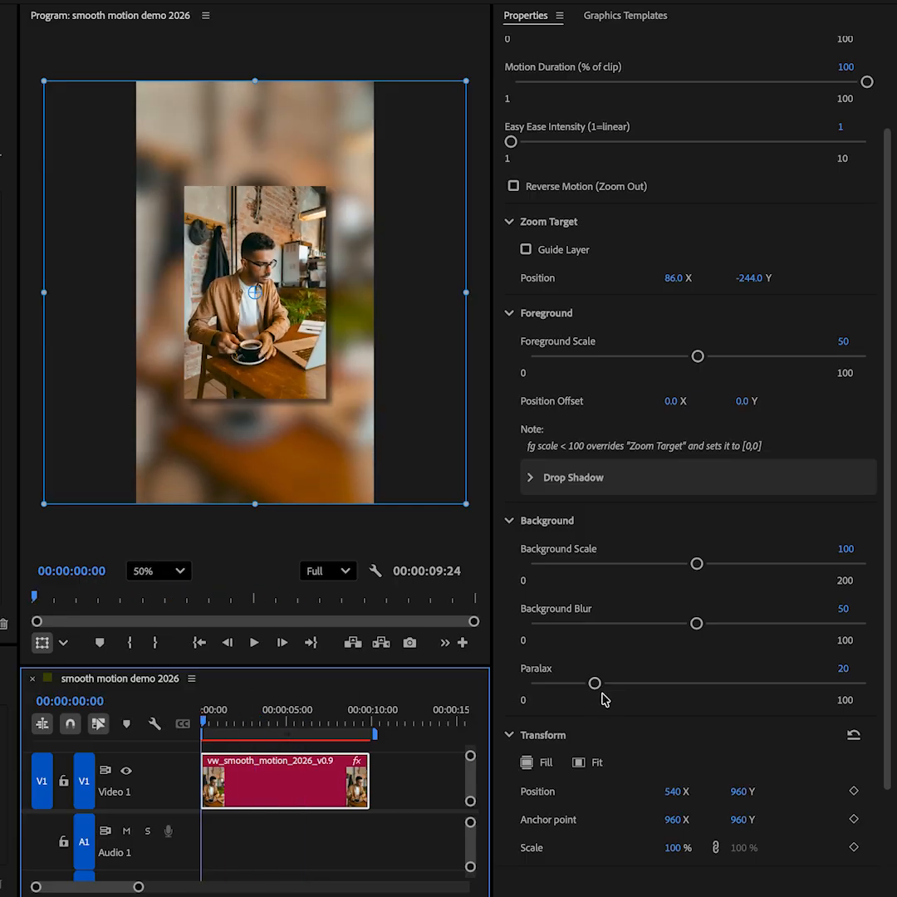
left_click(772, 683)
left_click_drag(242, 725, 152, 736)
left_click(864, 683)
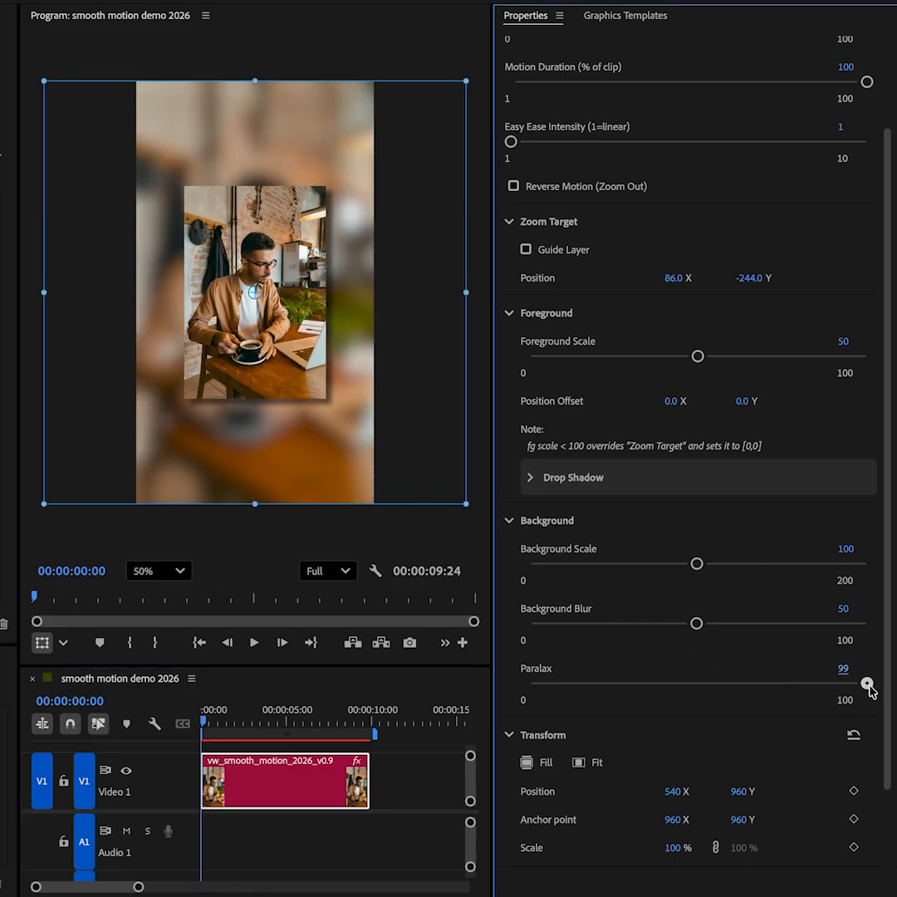
left_click_drag(258, 729, 280, 733)
left_click_drag(322, 749, 208, 739)
Try the background's Paralax at 0 and 90, scrub the clip, and set it back to 20
left_click_drag(605, 696, 393, 684)
left_click_drag(245, 714, 201, 724)
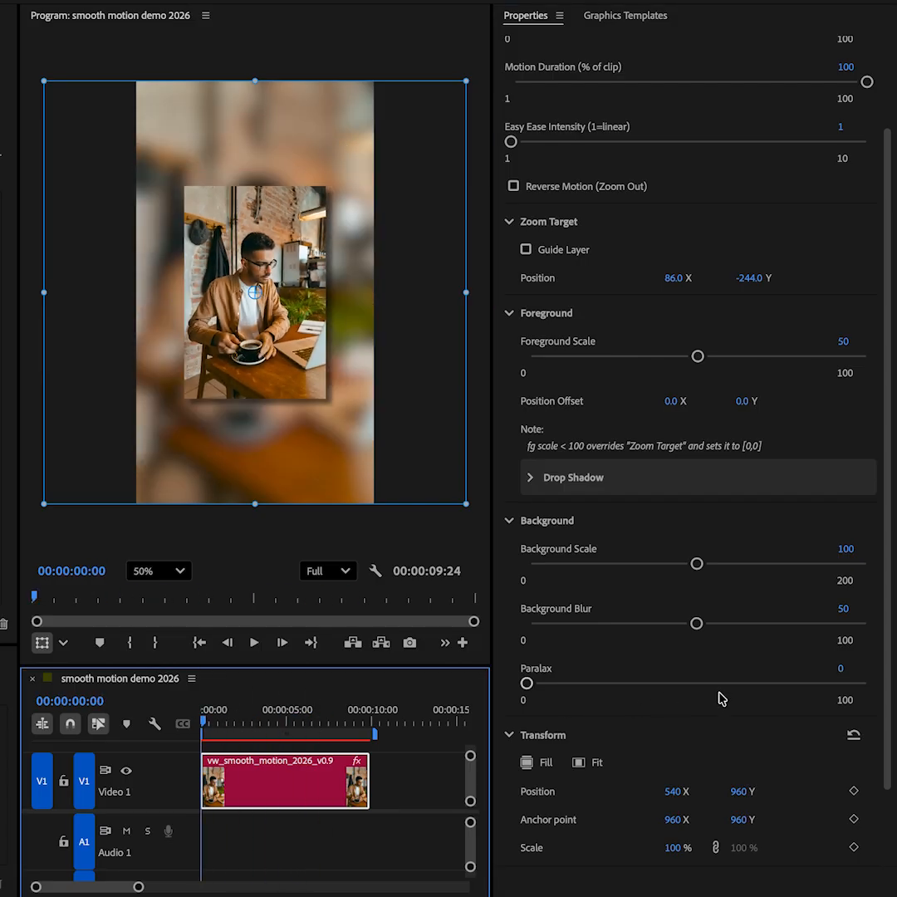
left_click(836, 681)
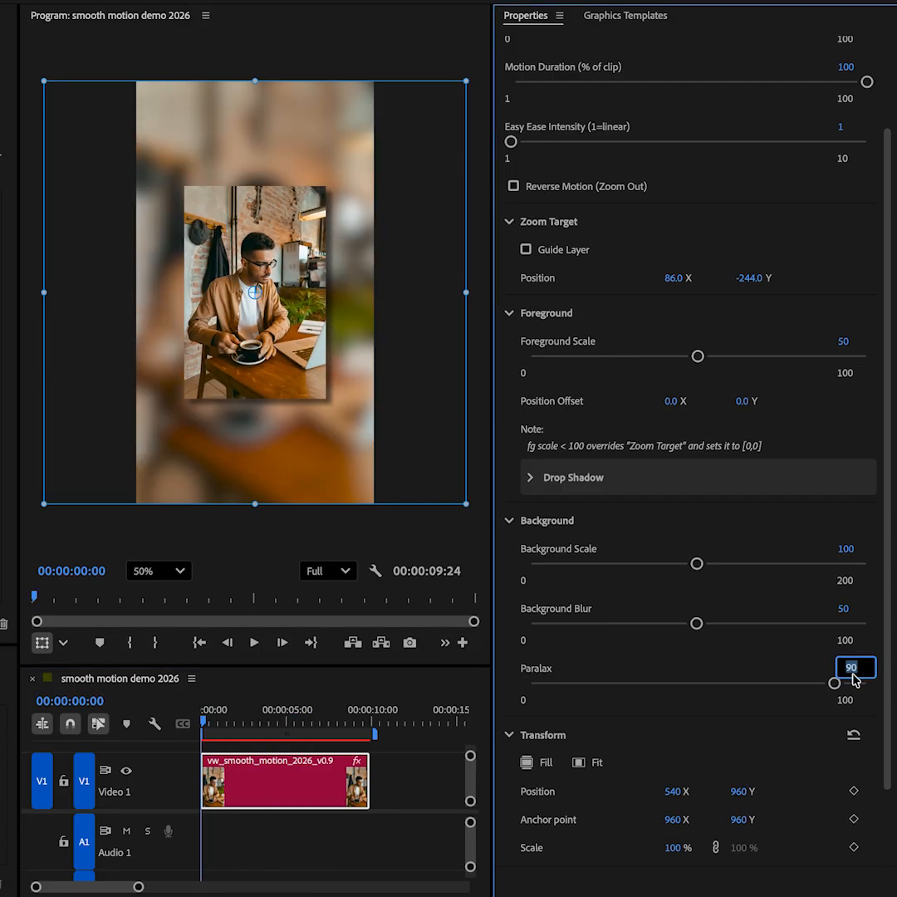
left_click_drag(290, 725, 186, 674)
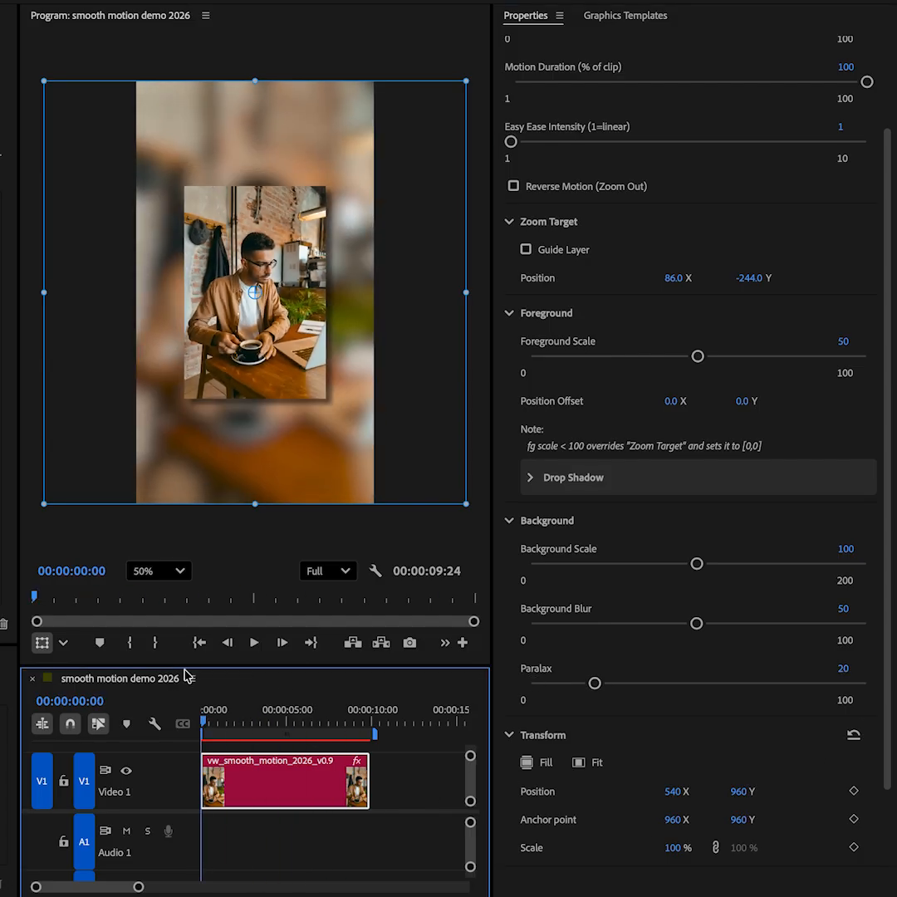
Collapse the Background settings and replay the clip's opening seconds several times to review the foreground and background motion
left_click(509, 521)
key("space")
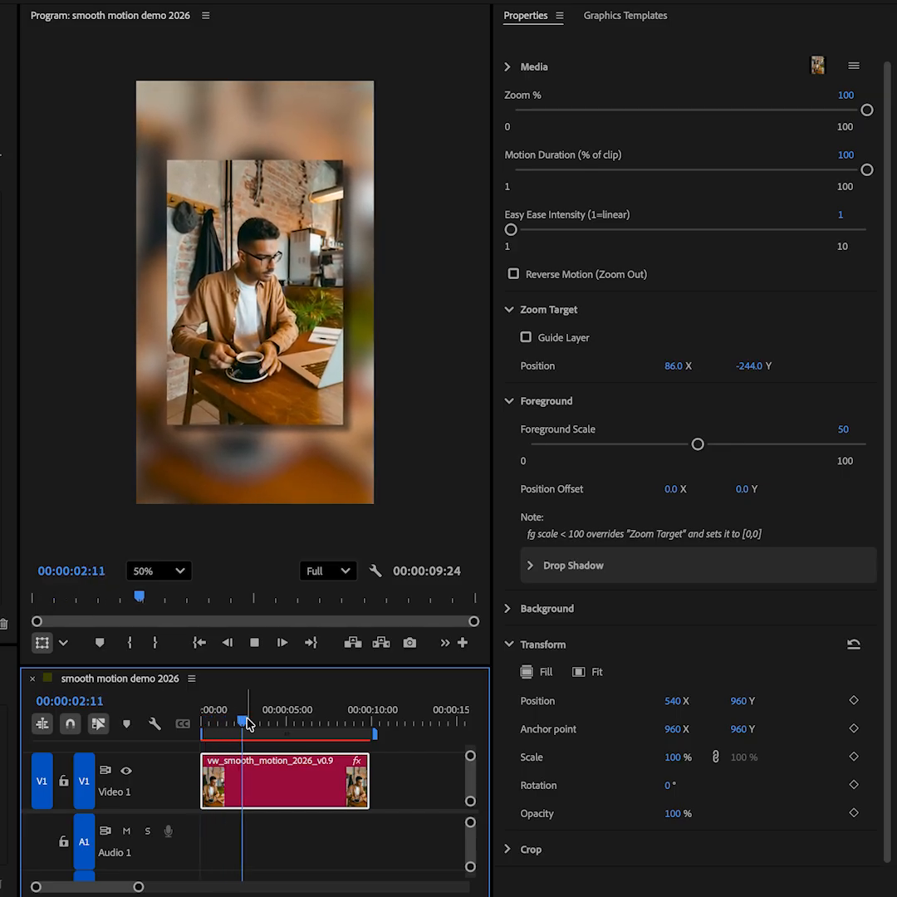
left_click_drag(272, 723, 114, 716)
key("space")
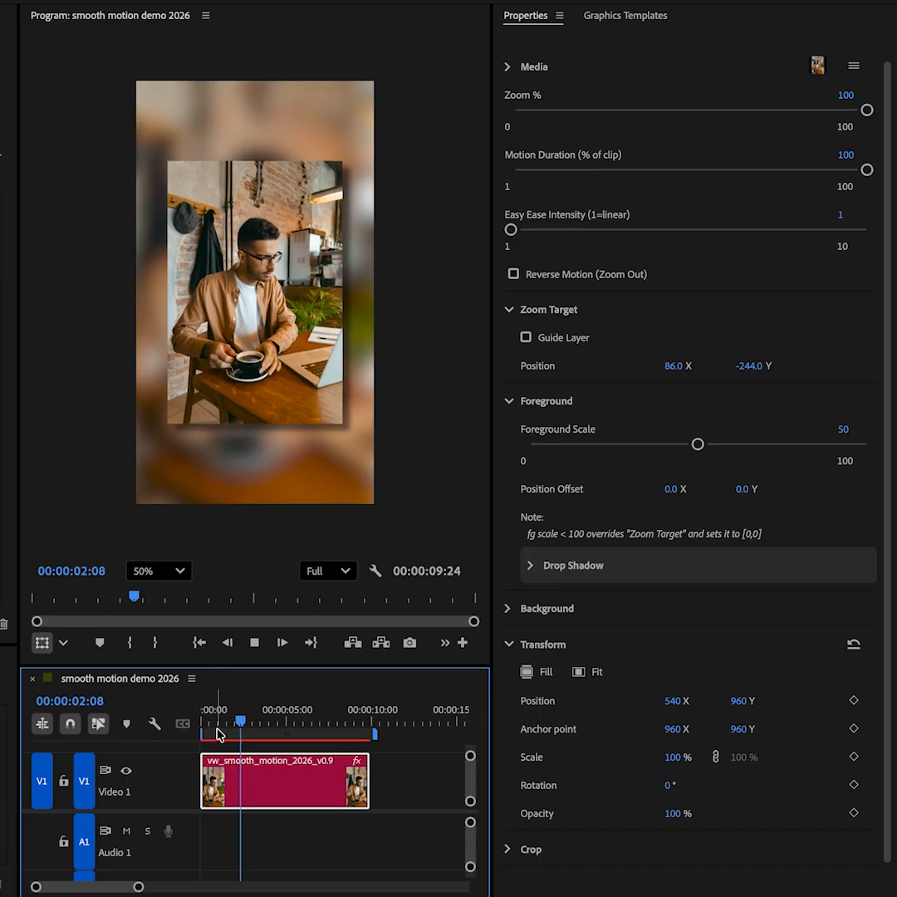
key("space")
left_click_drag(219, 718, 194, 713)
key("space")
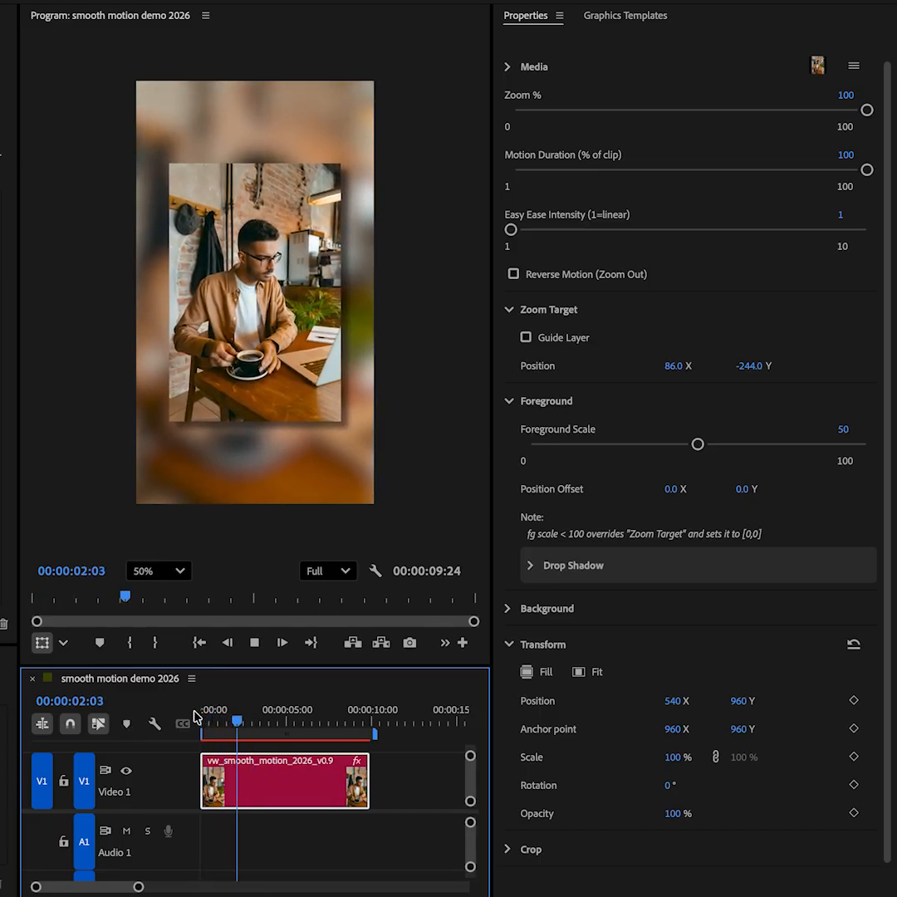
key("space")
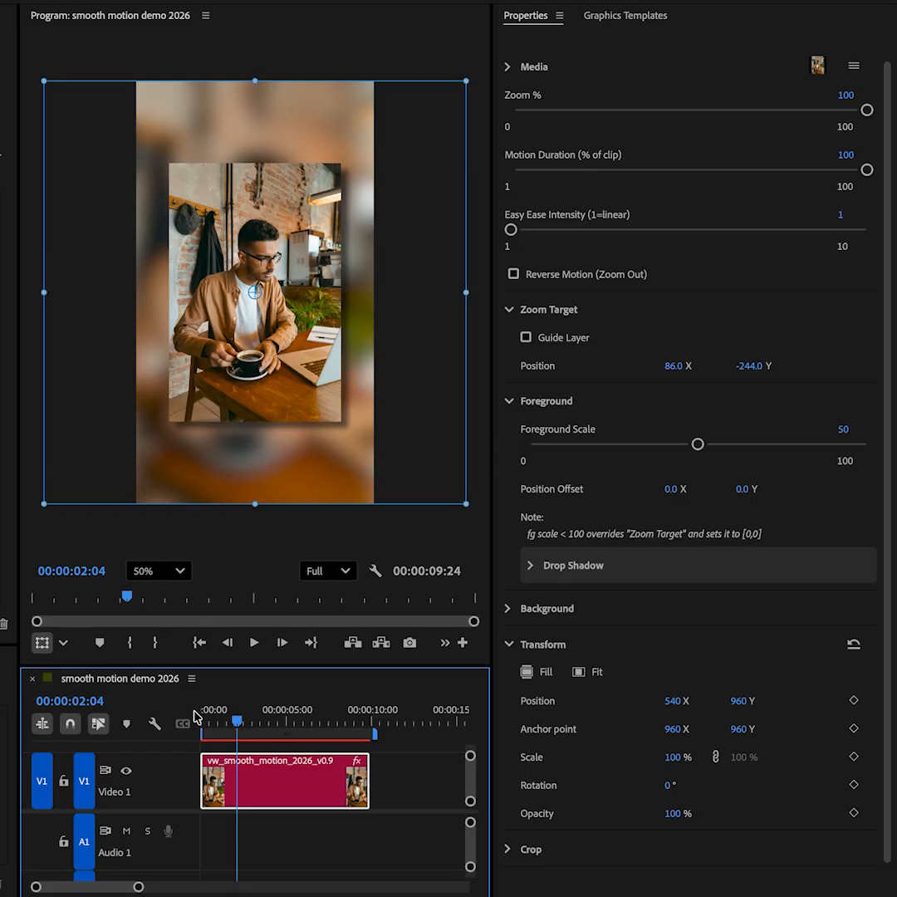
left_click_drag(230, 716, 202, 716)
key("space")
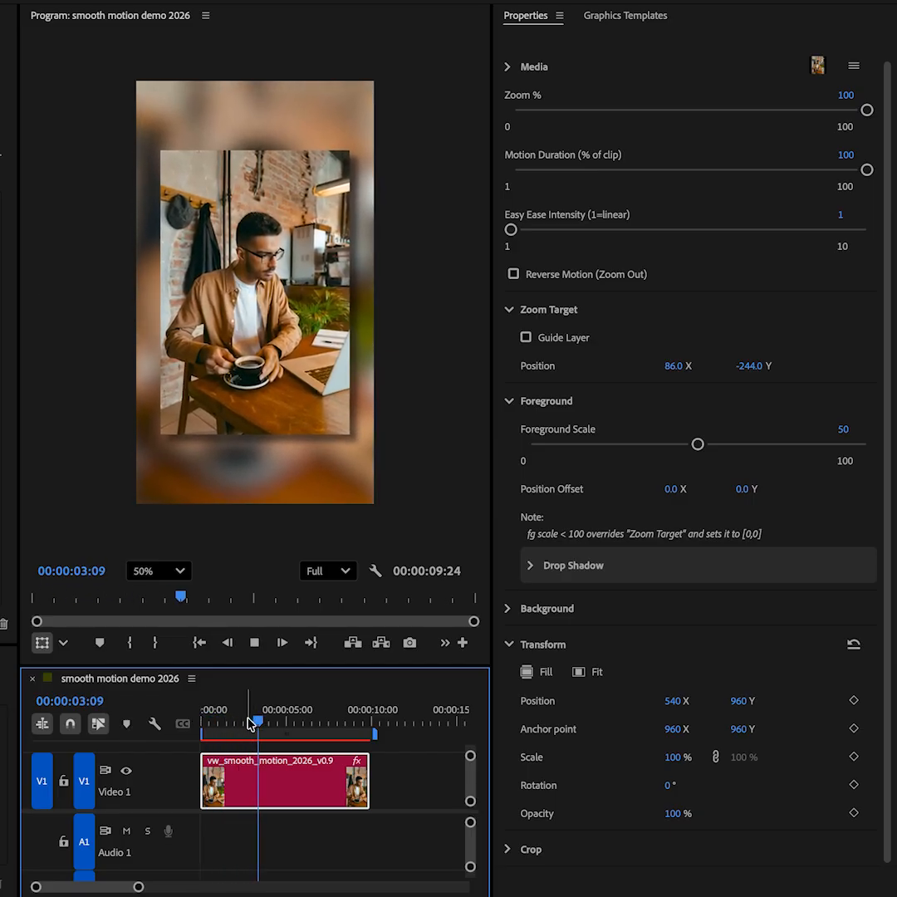
left_click_drag(254, 719, 201, 719)
key("space")
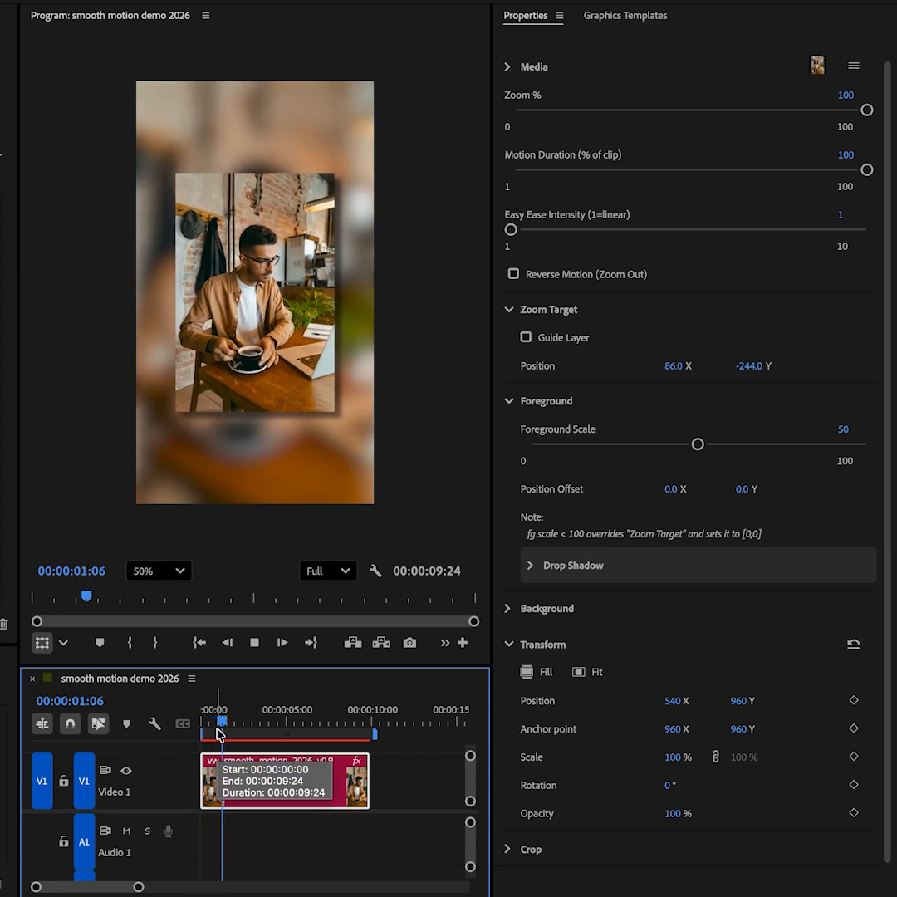
key("space")
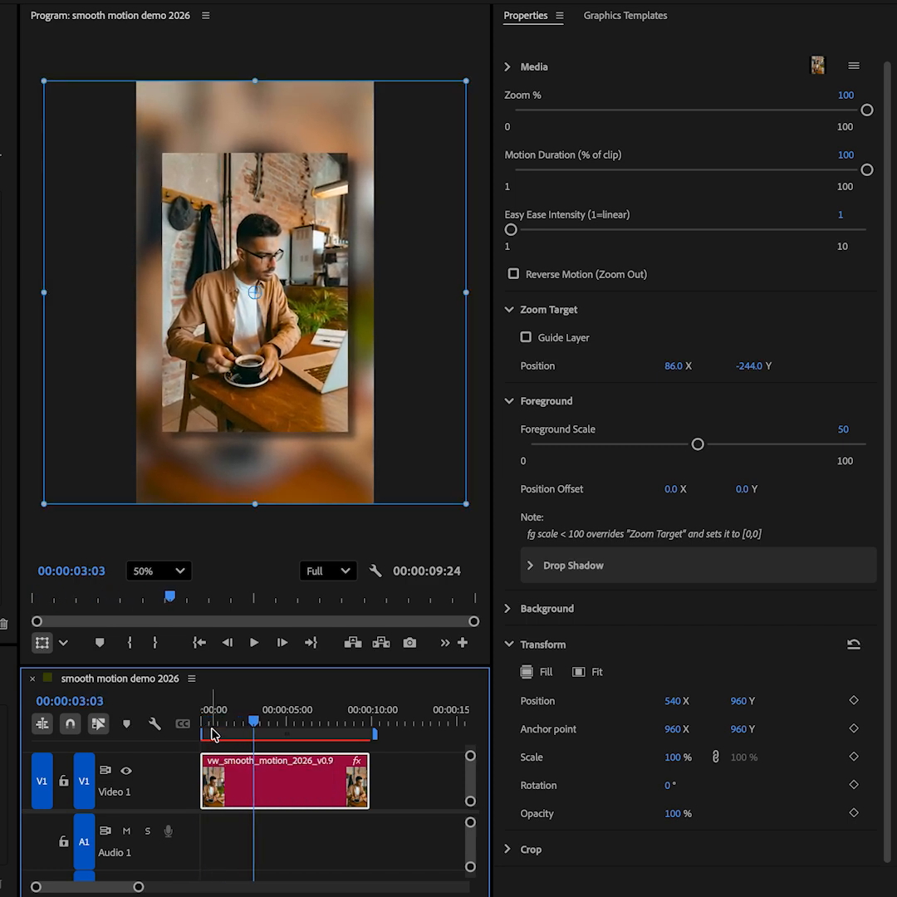
left_click_drag(222, 728, 200, 719)
key("space")
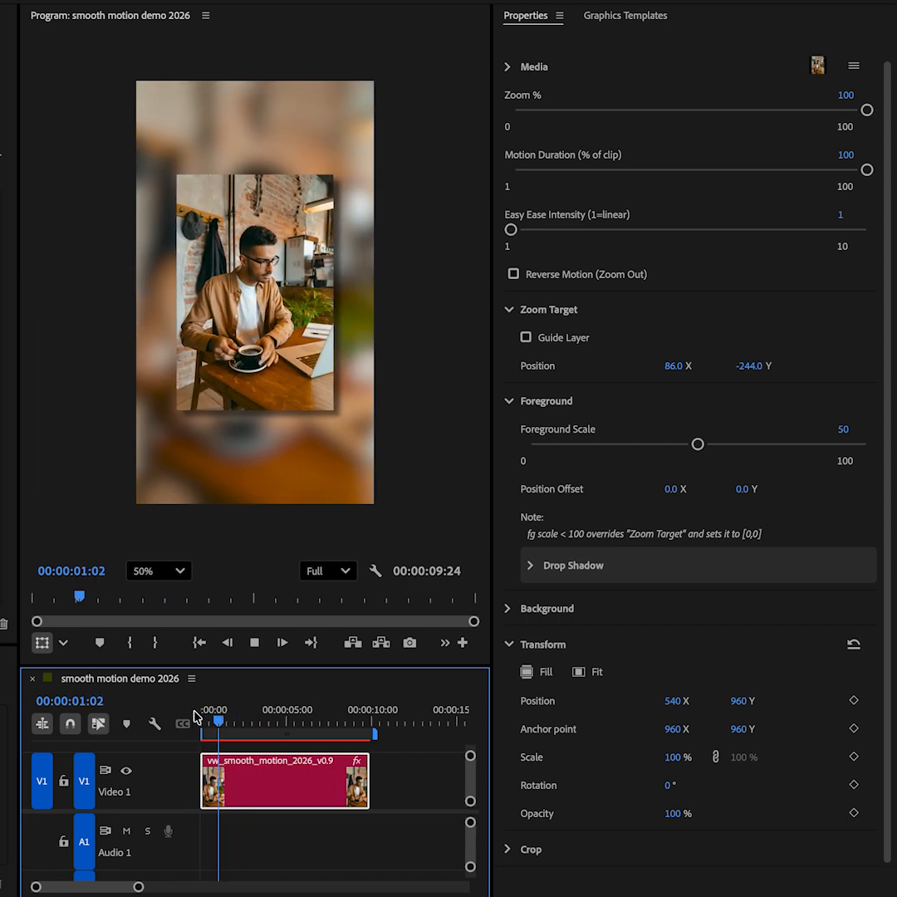